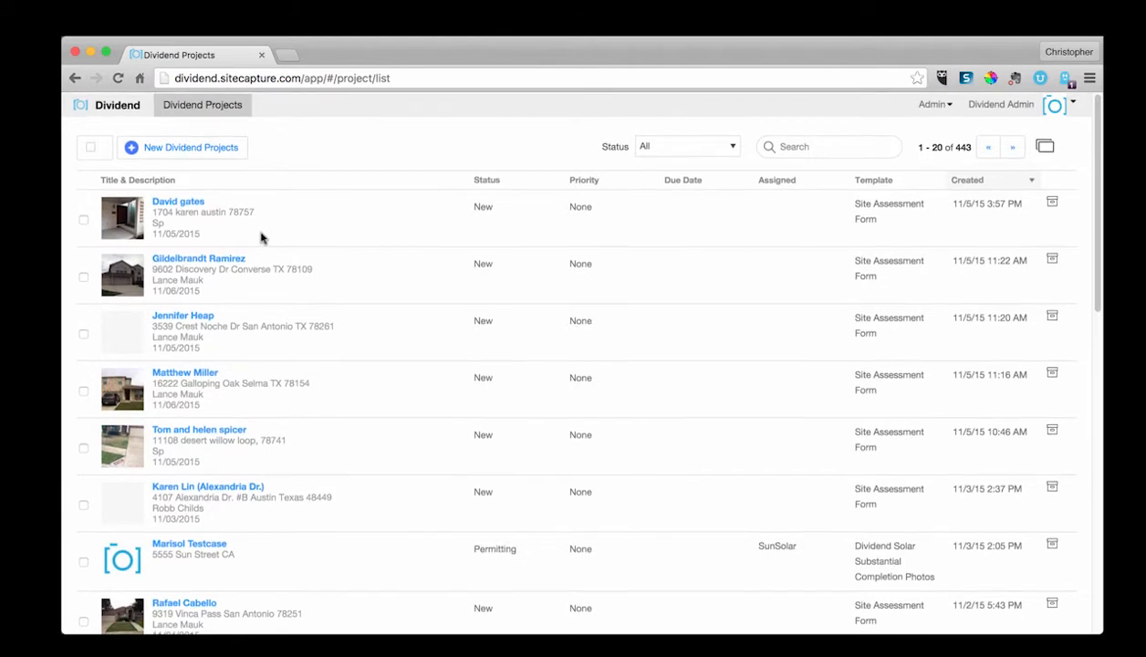
# Step: Open the first project record in the project list
pyautogui.scroll(-3, 304, 345)
pyautogui.scroll(3, 304, 345)
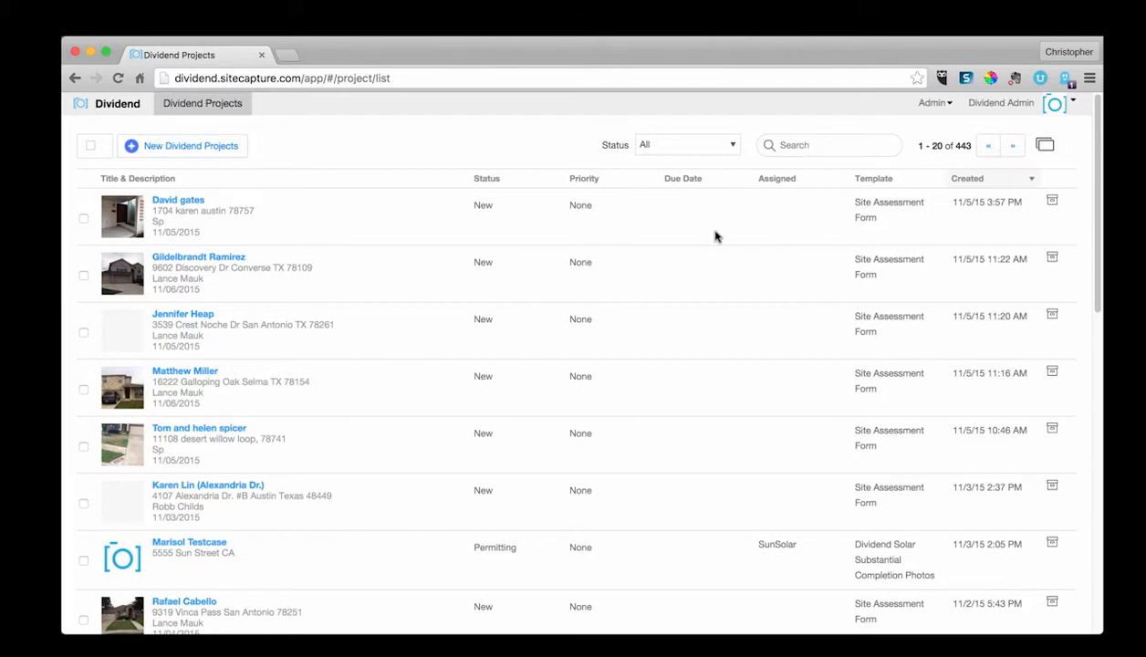
pyautogui.click(165, 207)
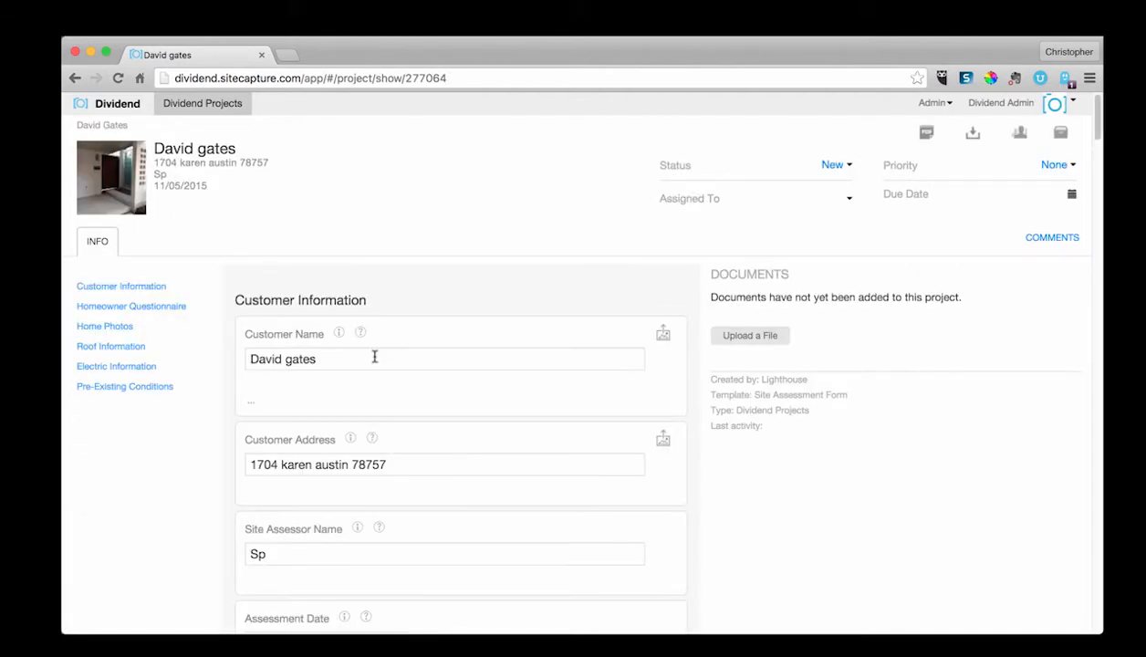
# Step: Capitalize the first letter of the surname in the Customer Name field
pyautogui.click(289, 358)
pyautogui.press('BackSpace')
pyautogui.write('G')
pyautogui.click(340, 398)
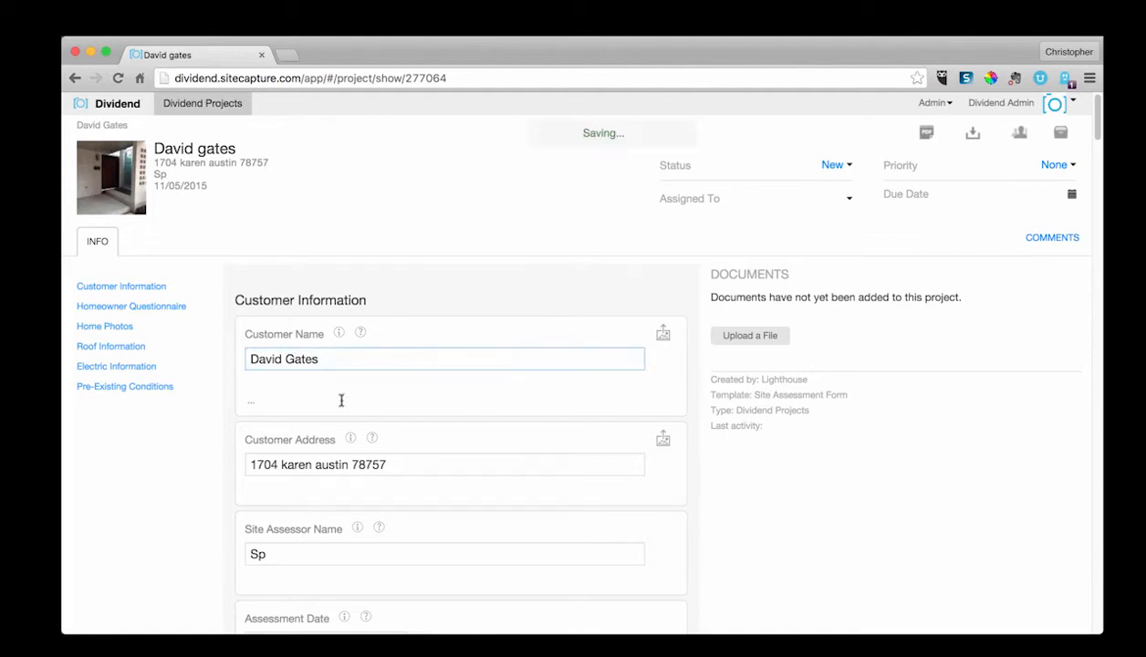
pyautogui.click(410, 304)
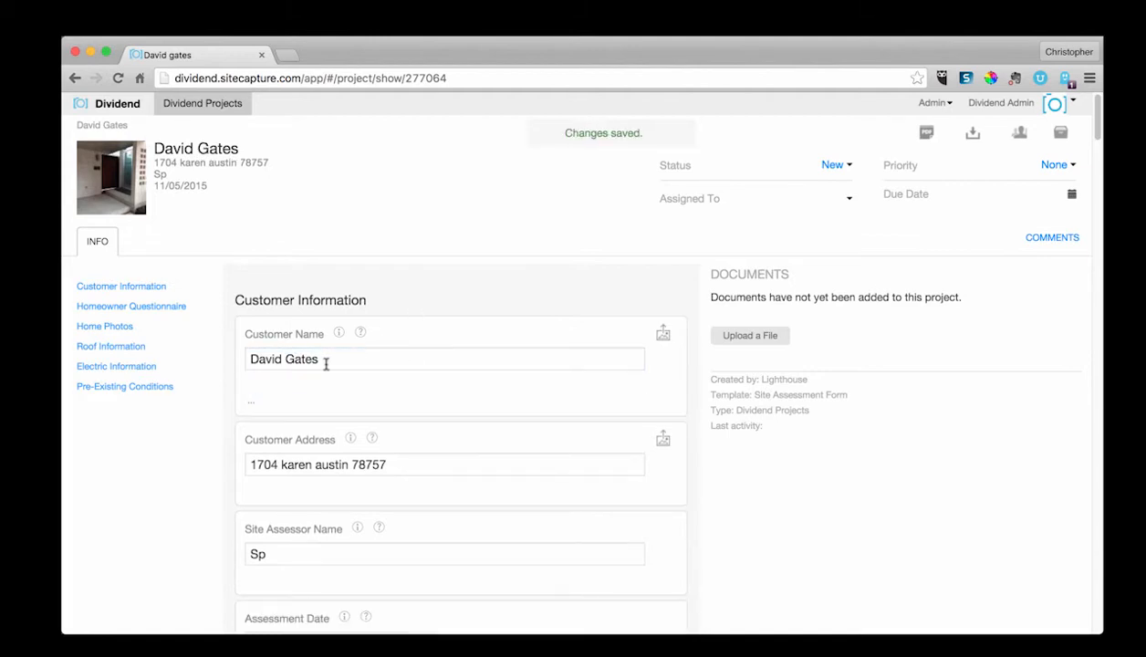
# Step: Capitalize the street name and the city name in the Customer Address field
pyautogui.scroll(-2, 293, 399)
pyautogui.click(293, 399)
pyautogui.press('BackSpace')
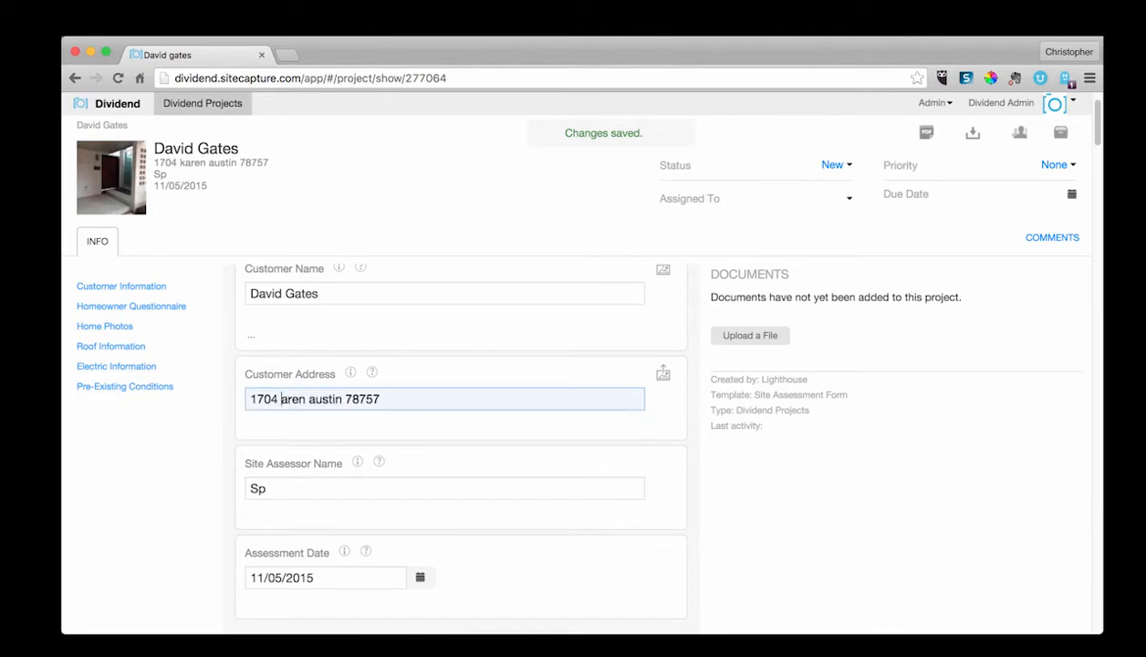
pyautogui.write('K')
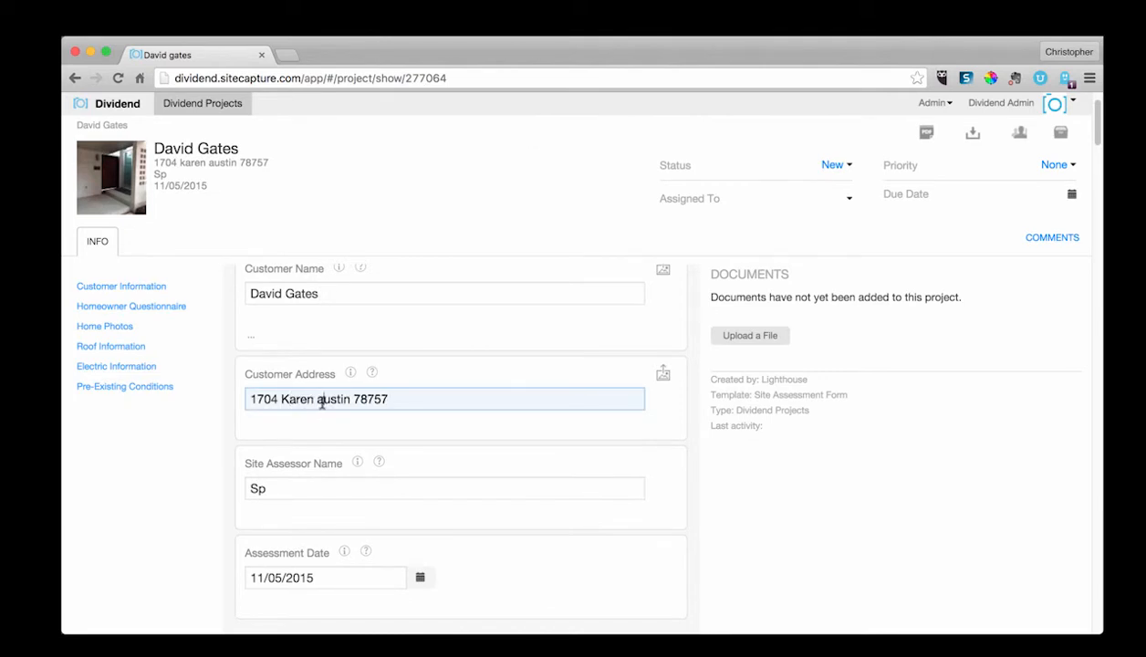
pyautogui.click(321, 402)
pyautogui.press('BackSpace')
pyautogui.write('A')
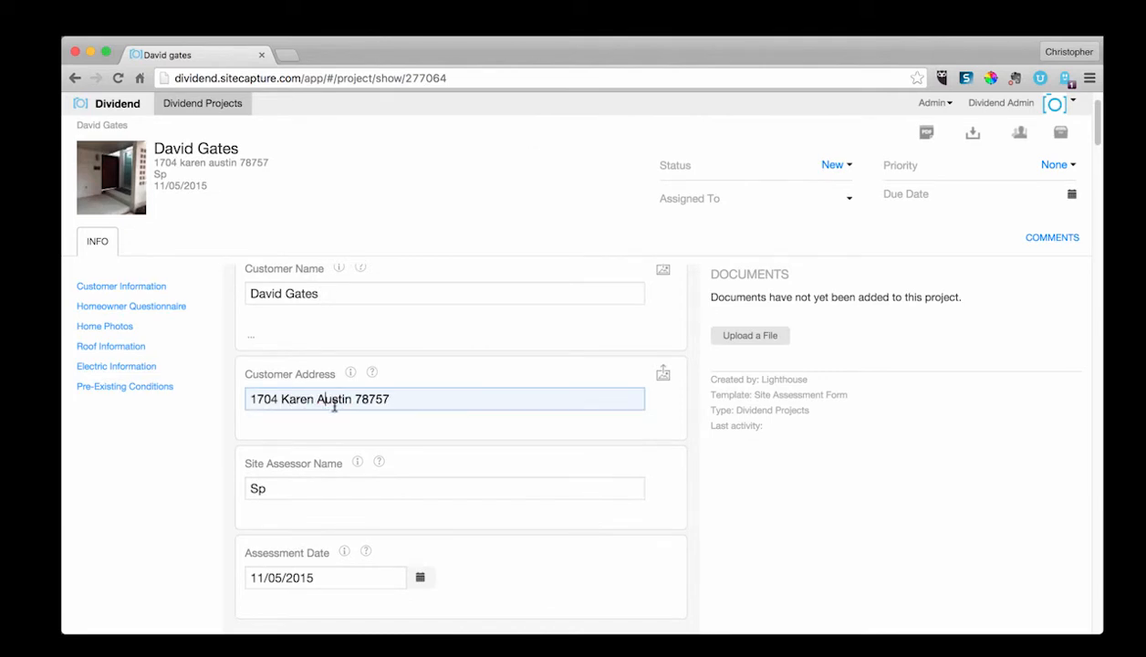
pyautogui.click(360, 445)
# Step: Set the Utility Provider field to Austin Energy
pyautogui.scroll(-3, 362, 445)
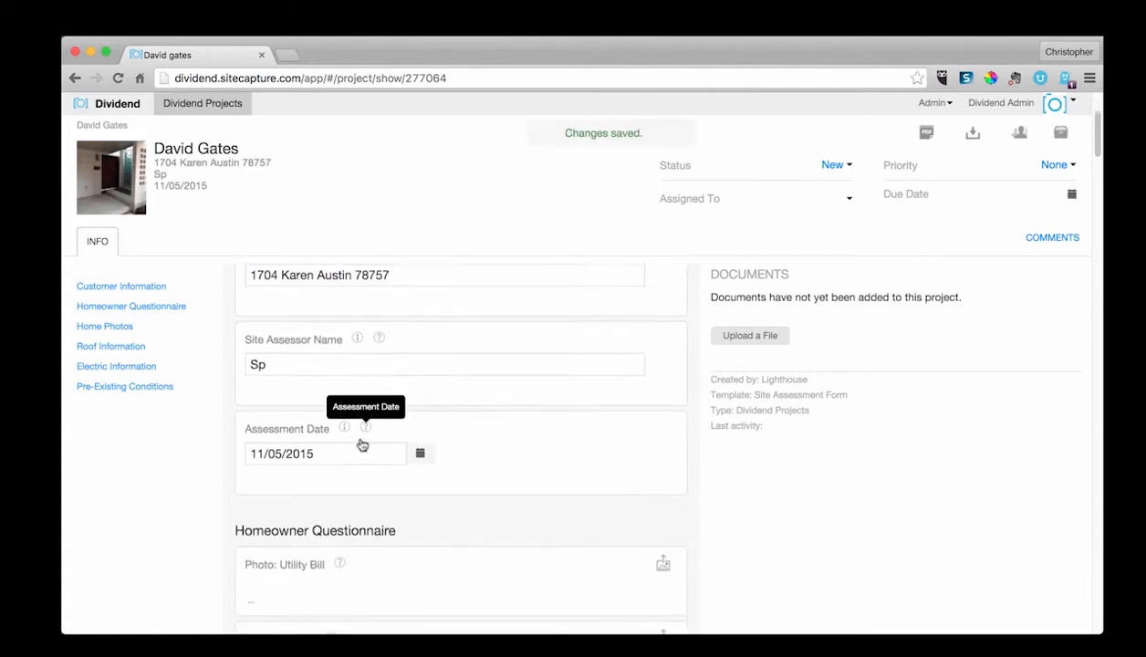
pyautogui.scroll(-8, 362, 443)
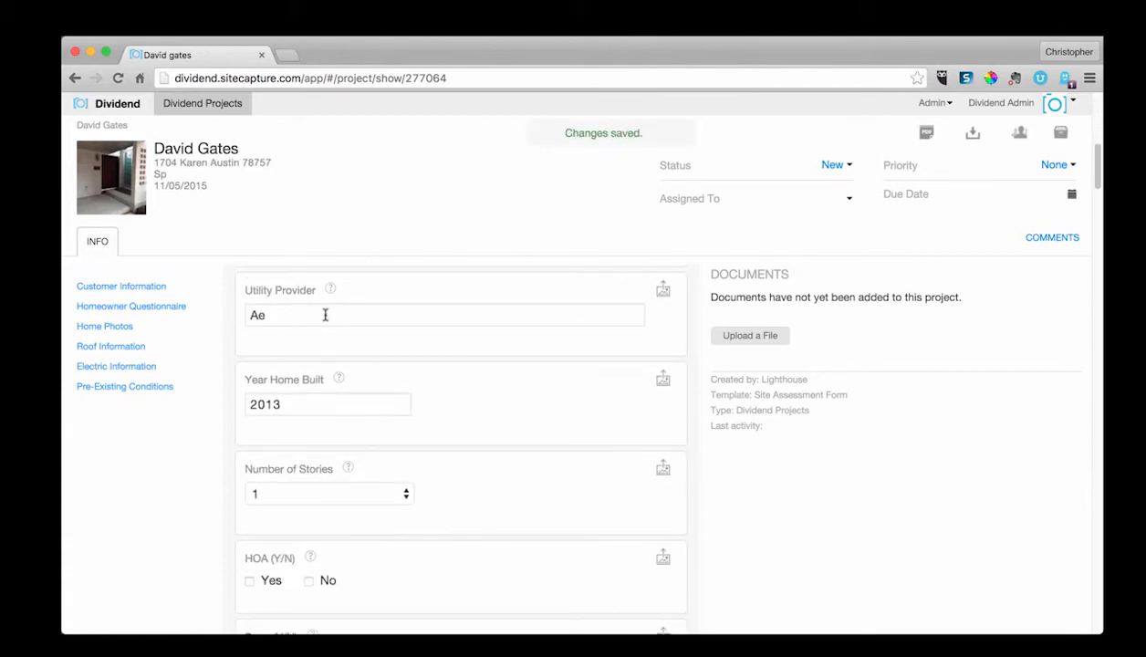
pyautogui.click(325, 315)
pyautogui.write('Austin Energy')
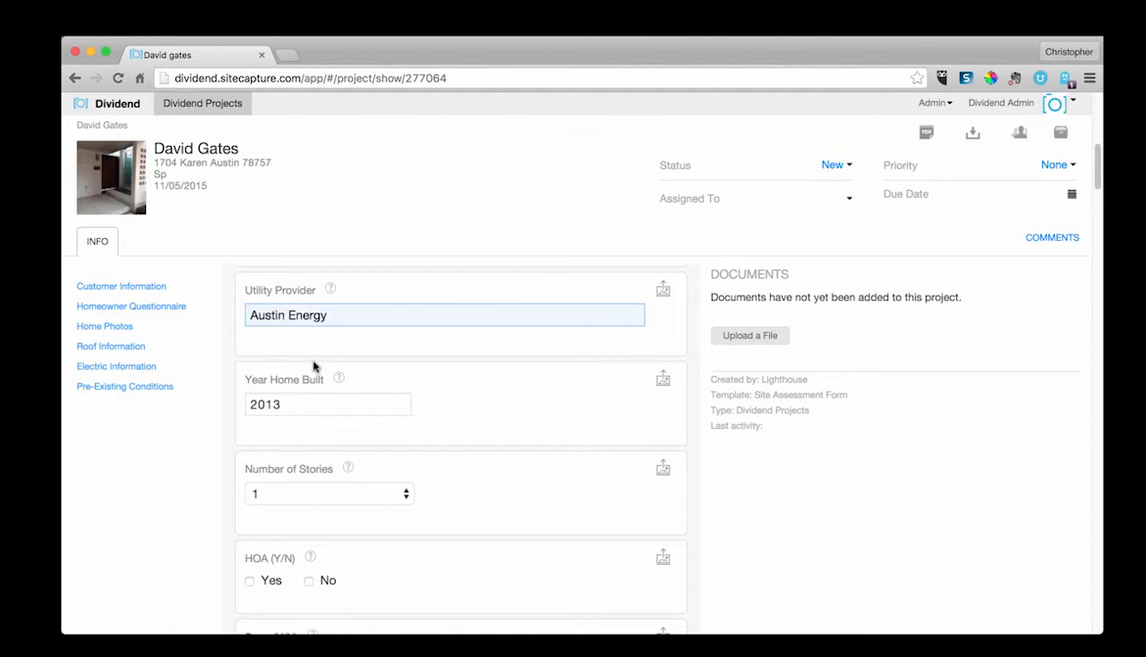
pyautogui.click(310, 356)
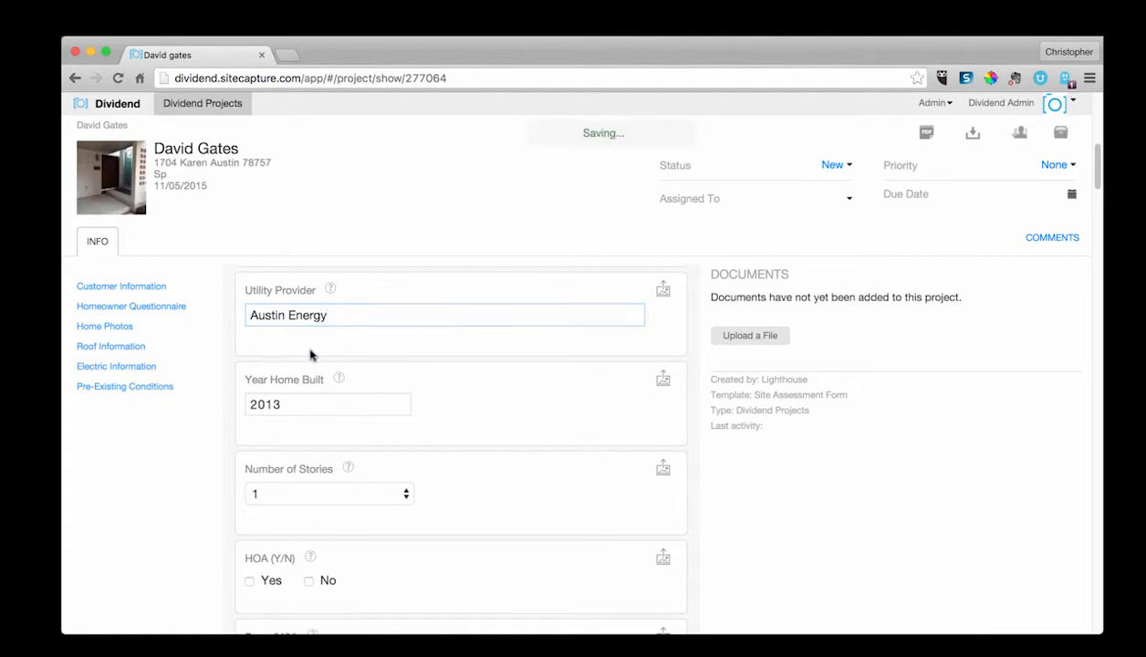
# Step: In the homeowner questionnaire, answer Yes for HOA and No for Dogs
pyautogui.scroll(9, 309, 355)
pyautogui.scroll(3, 310, 356)
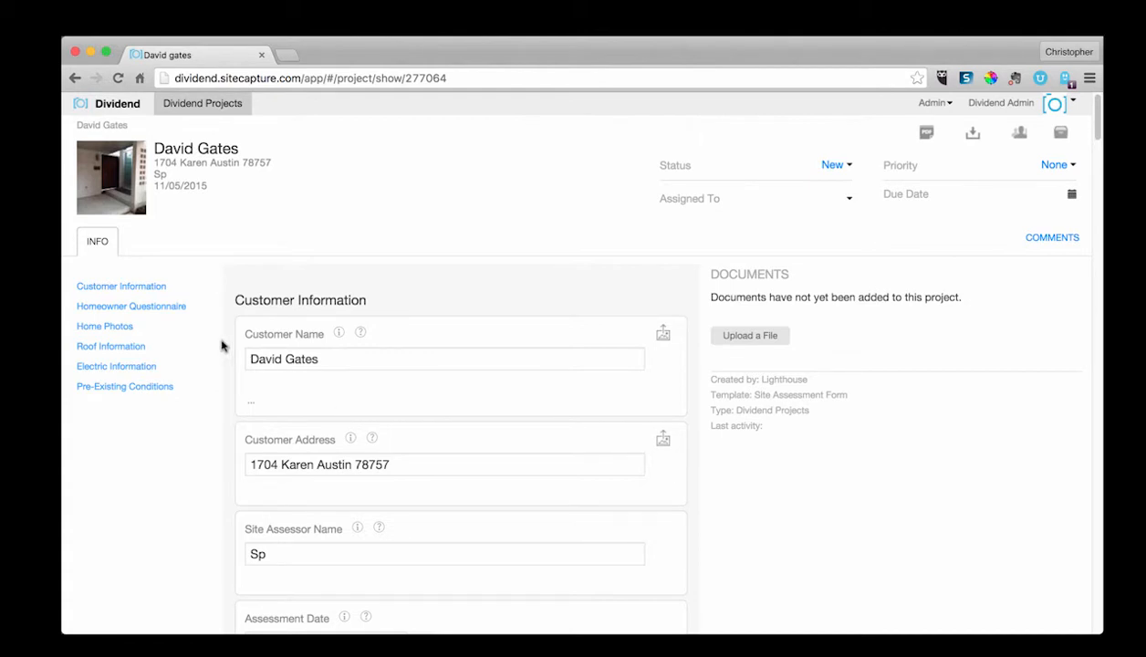
pyautogui.scroll(-1, 283, 394)
pyautogui.scroll(-3, 282, 395)
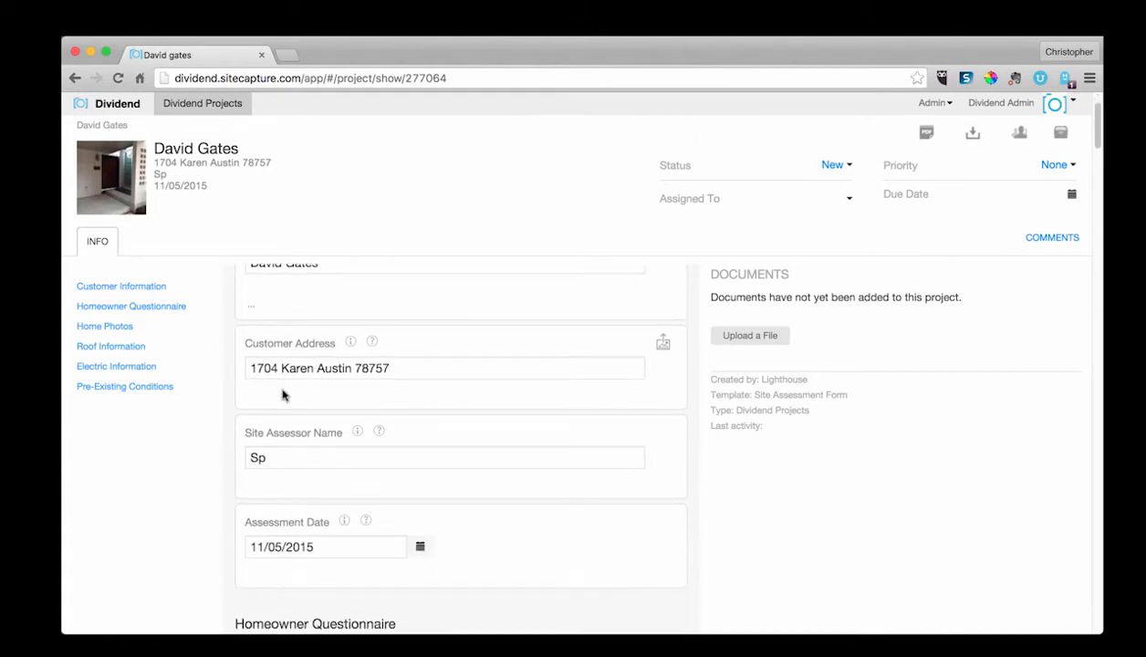
pyautogui.scroll(-2, 278, 376)
pyautogui.scroll(-10, 292, 457)
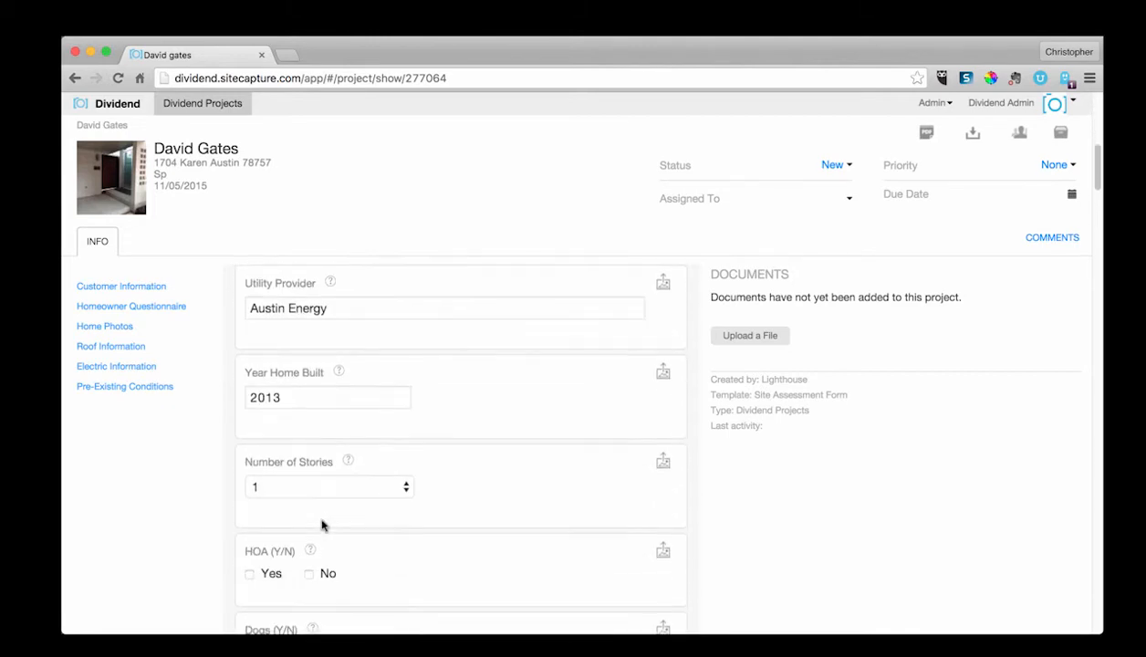
pyautogui.click(250, 403)
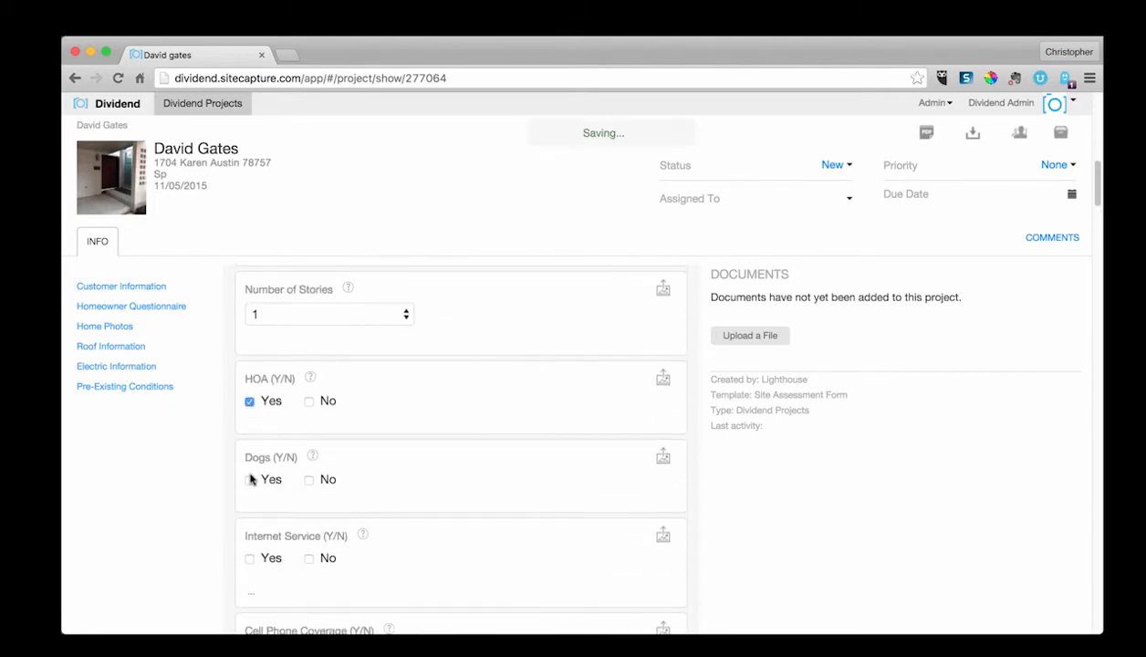
pyautogui.click(309, 481)
# Step: Answer Yes for both Internet Service and Cell Phone Coverage
pyautogui.scroll(-2, 306, 488)
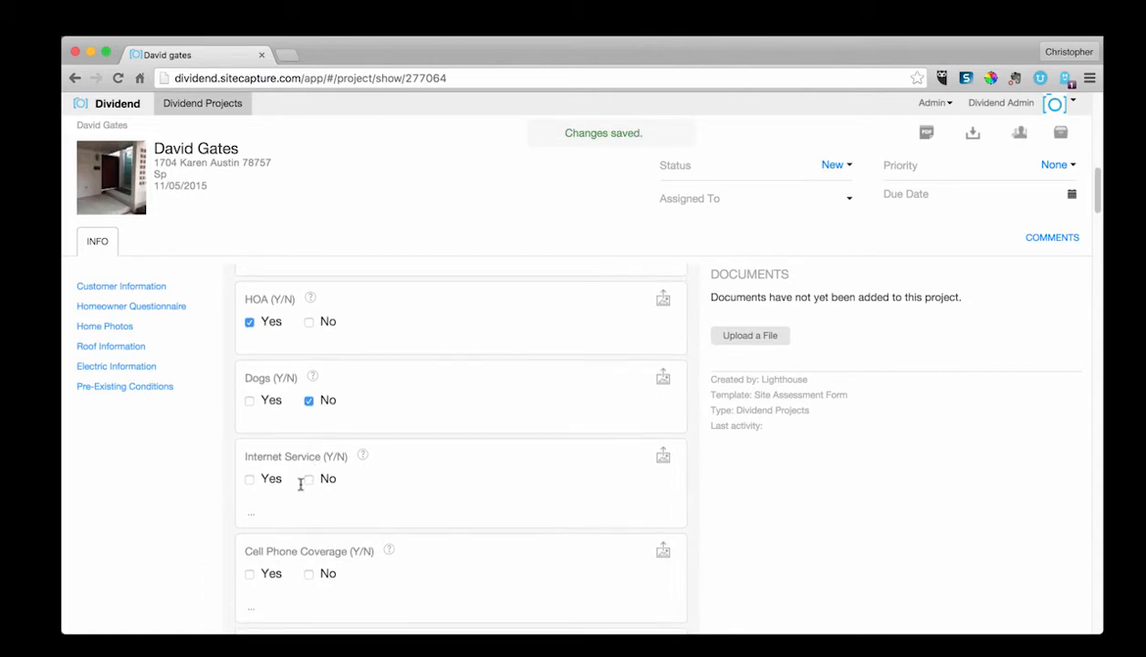
pyautogui.click(249, 478)
pyautogui.scroll(-2, 250, 480)
pyautogui.click(250, 476)
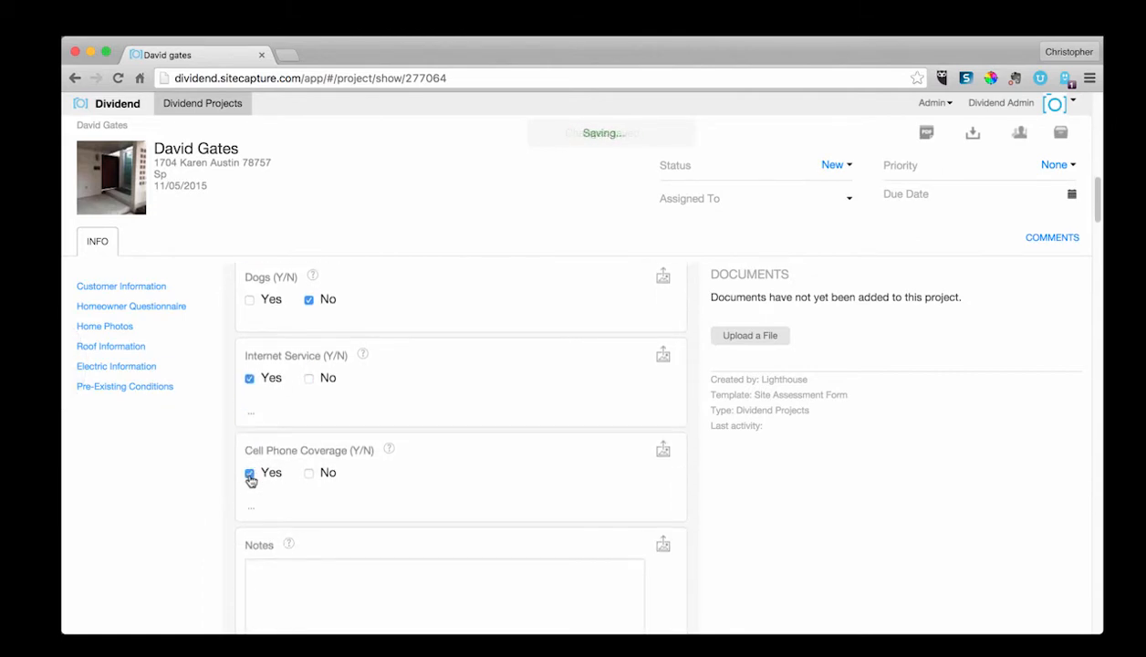
# Step: Open the photo upload dialog for the Front of Home photo field, then close it
pyautogui.scroll(-2, 350, 476)
pyautogui.click(357, 499)
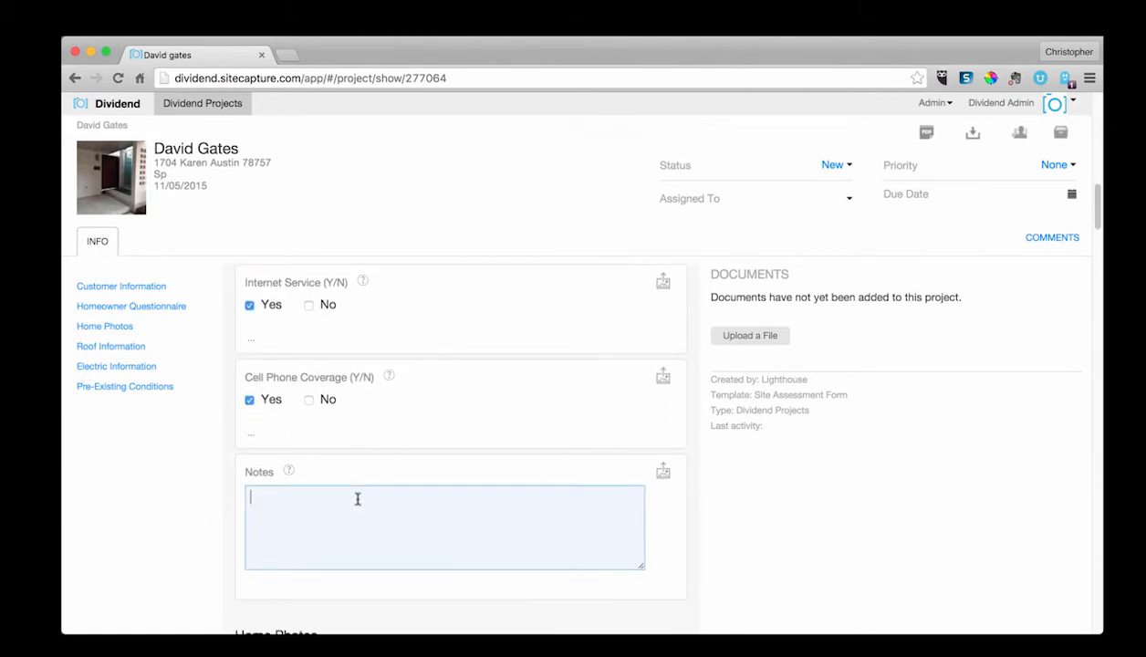
pyautogui.scroll(-6, 493, 394)
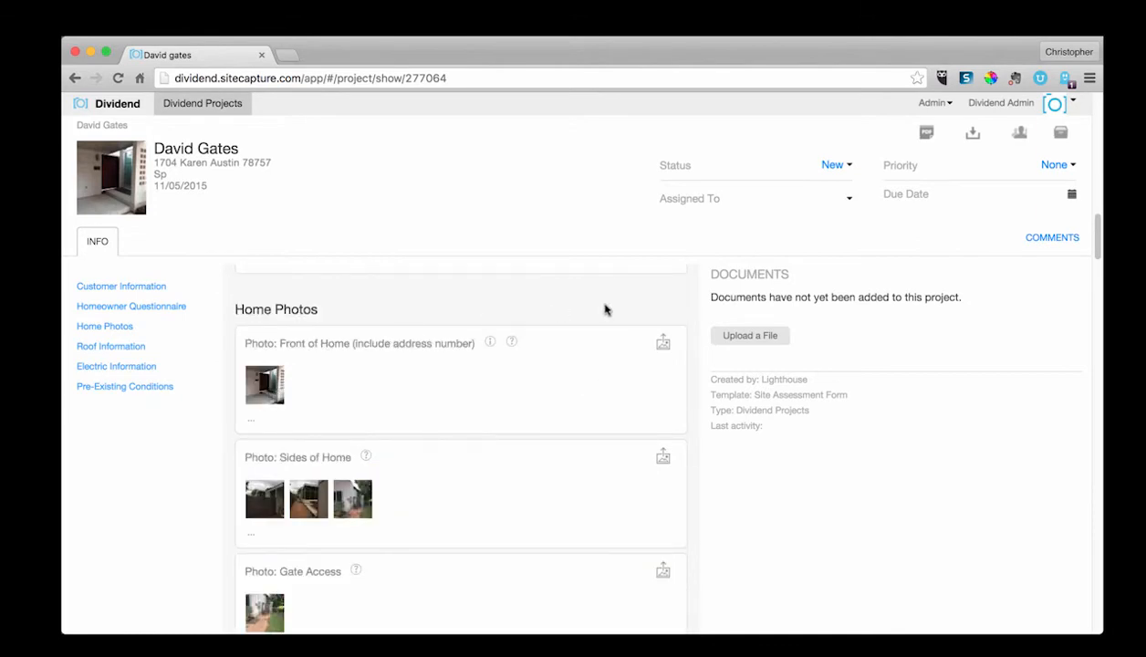
pyautogui.click(661, 344)
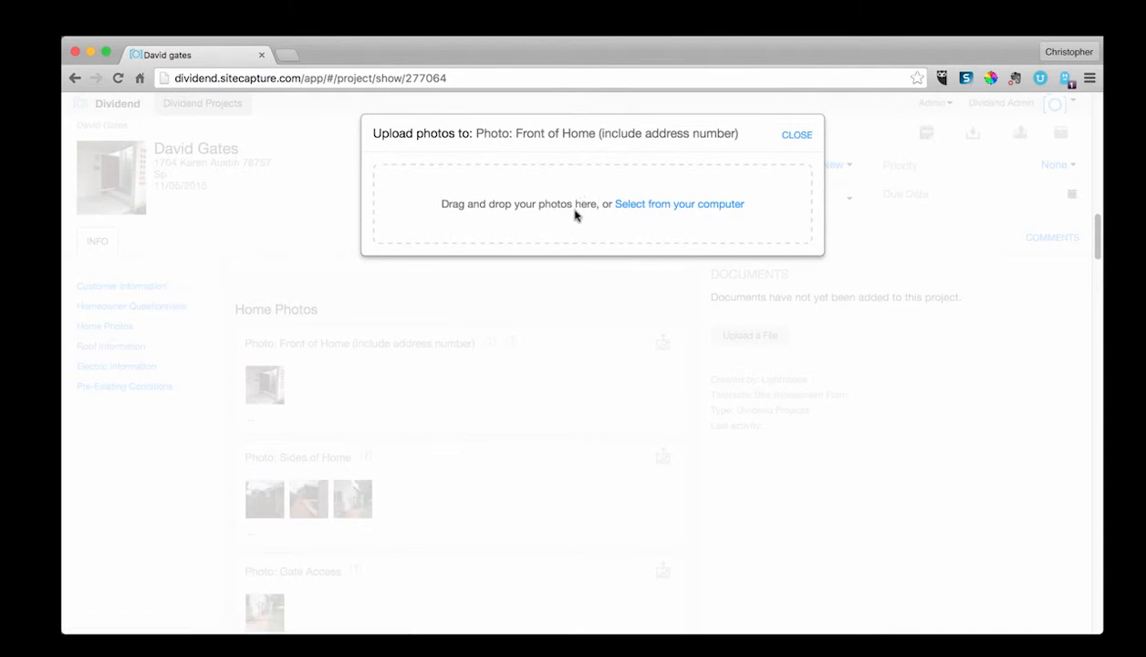
pyautogui.click(798, 138)
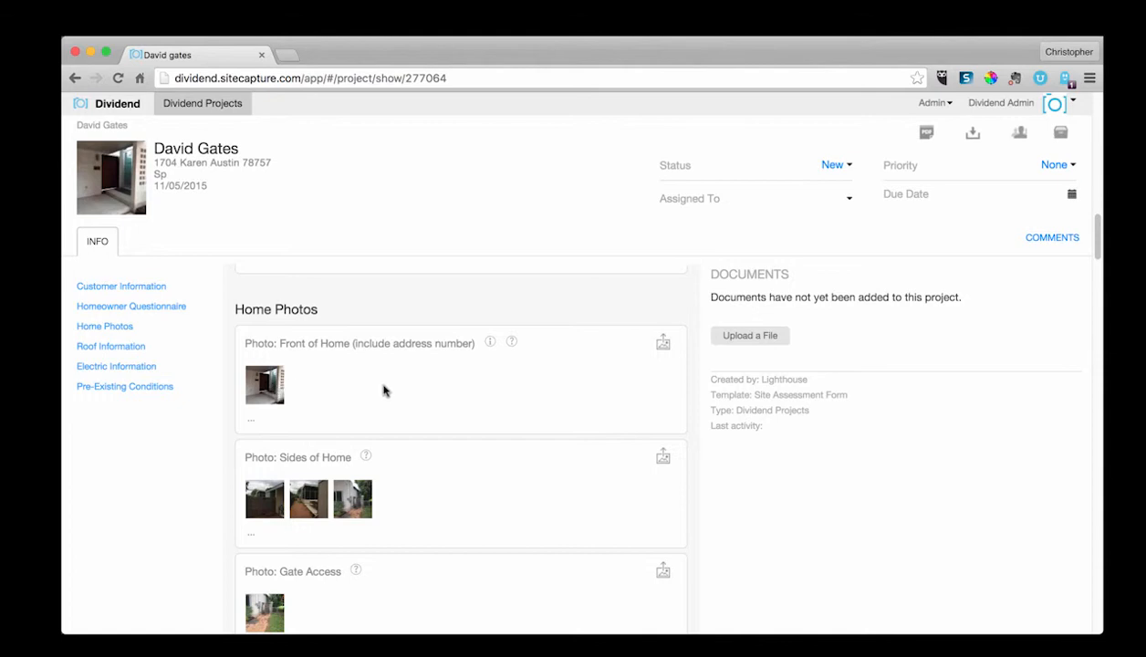
# Step: Browse the home photo fields and jump through the form's sections
pyautogui.scroll(-3, 411, 452)
pyautogui.scroll(8, 410, 451)
pyautogui.scroll(10, 410, 451)
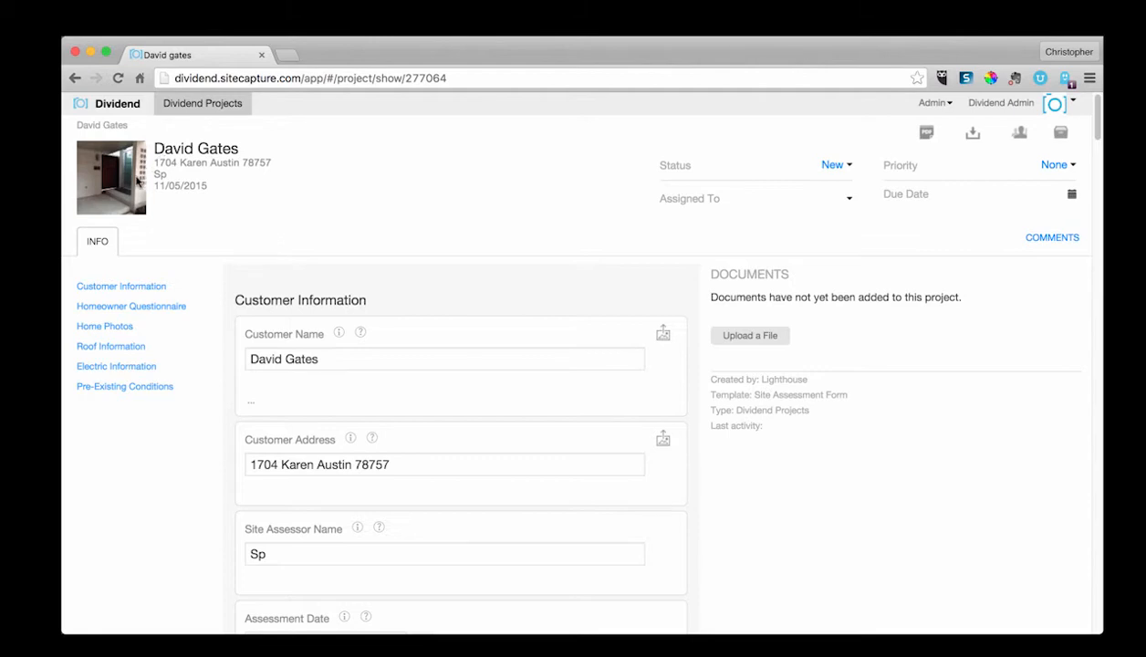
pyautogui.scroll(-15, 404, 461)
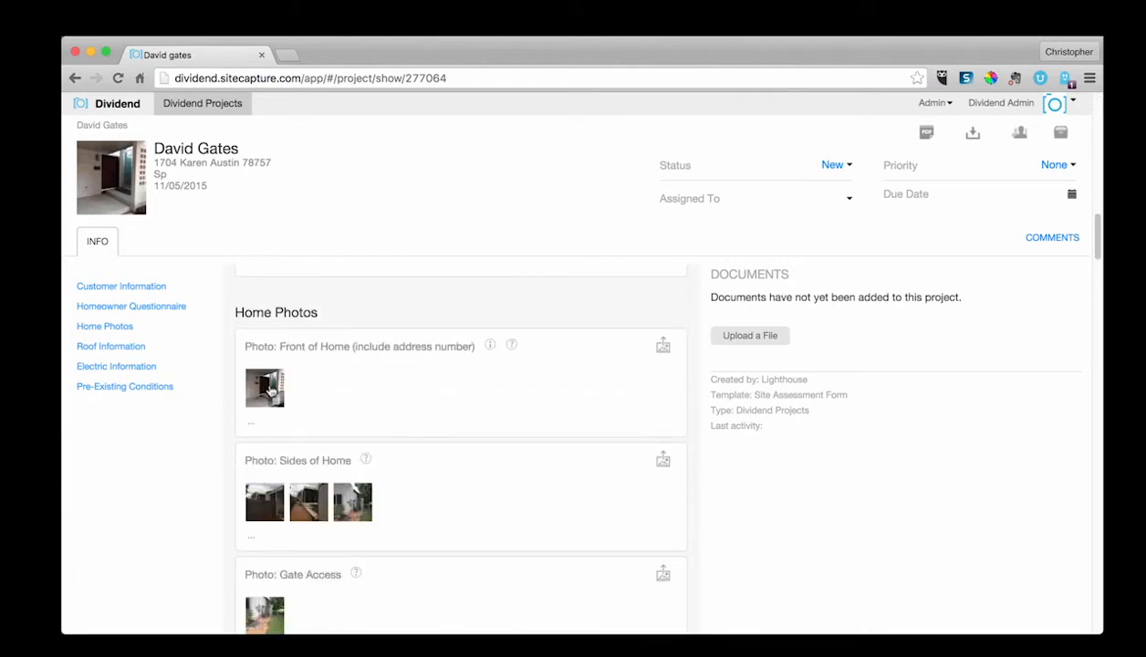
pyautogui.scroll(-1, 422, 542)
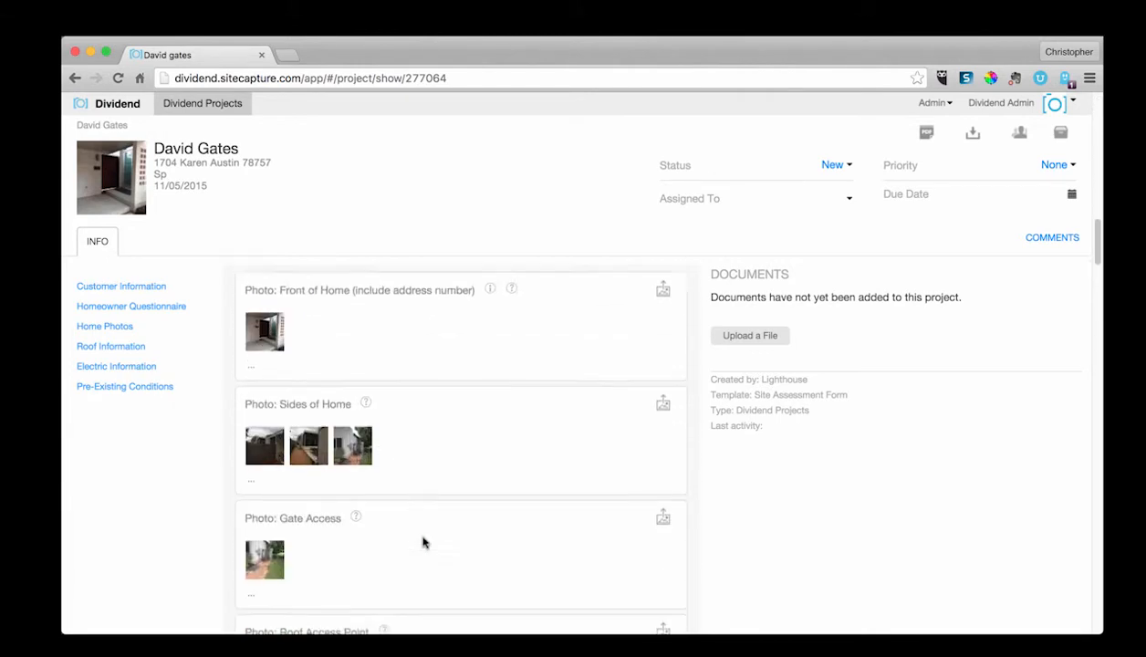
pyautogui.scroll(-2, 423, 542)
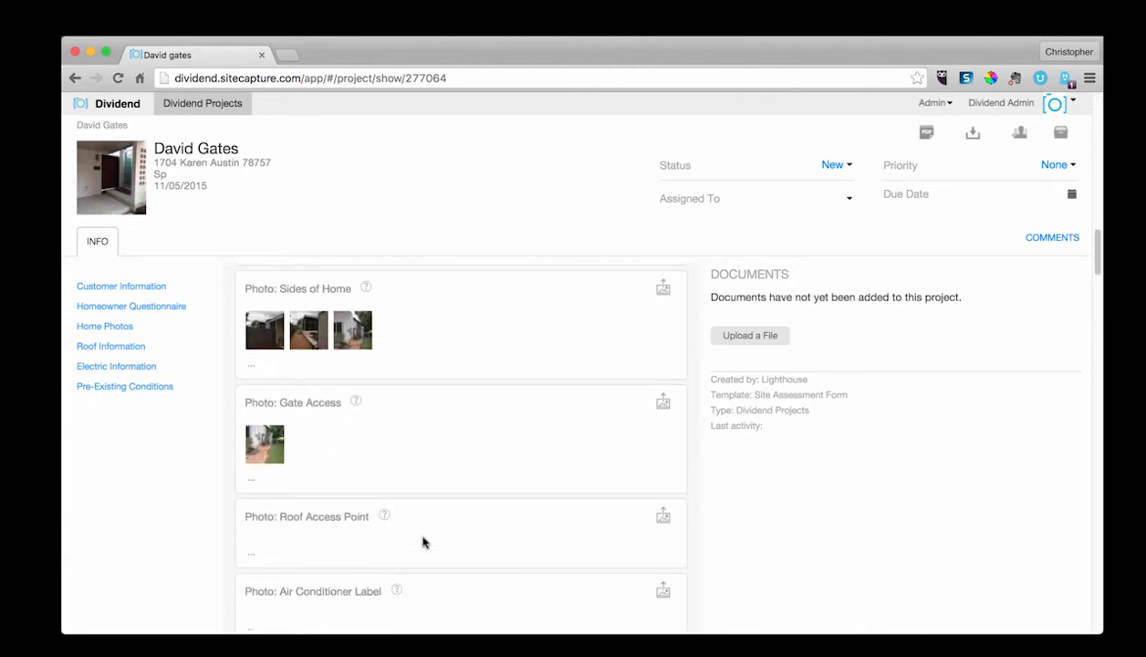
pyautogui.scroll(18, 423, 533)
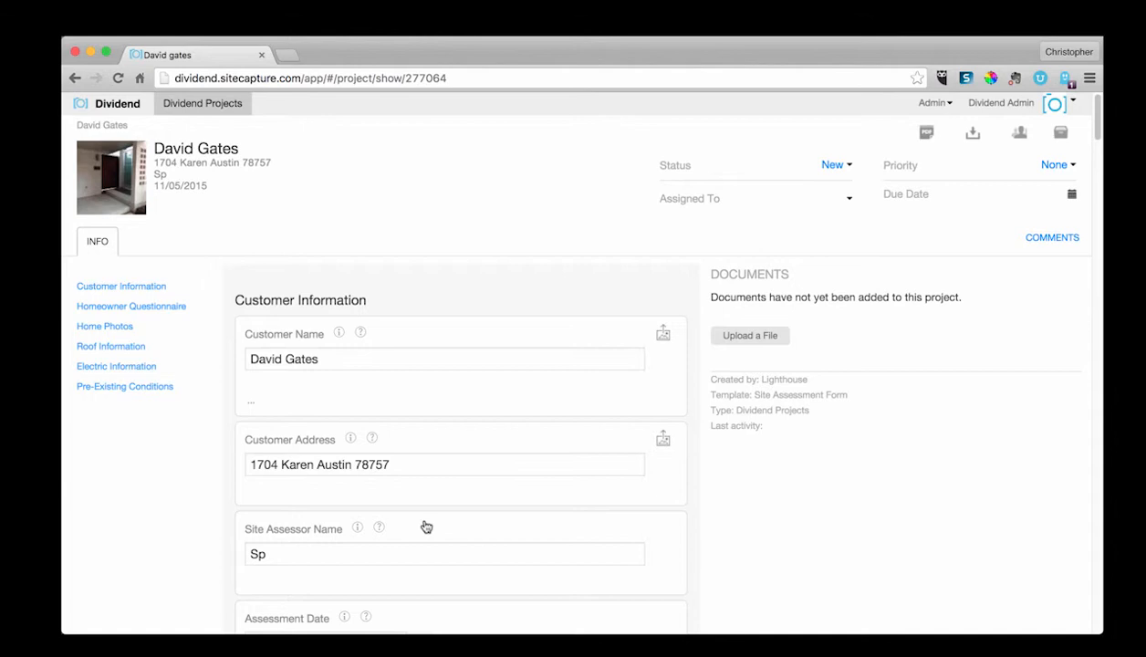
pyautogui.click(153, 307)
pyautogui.click(122, 329)
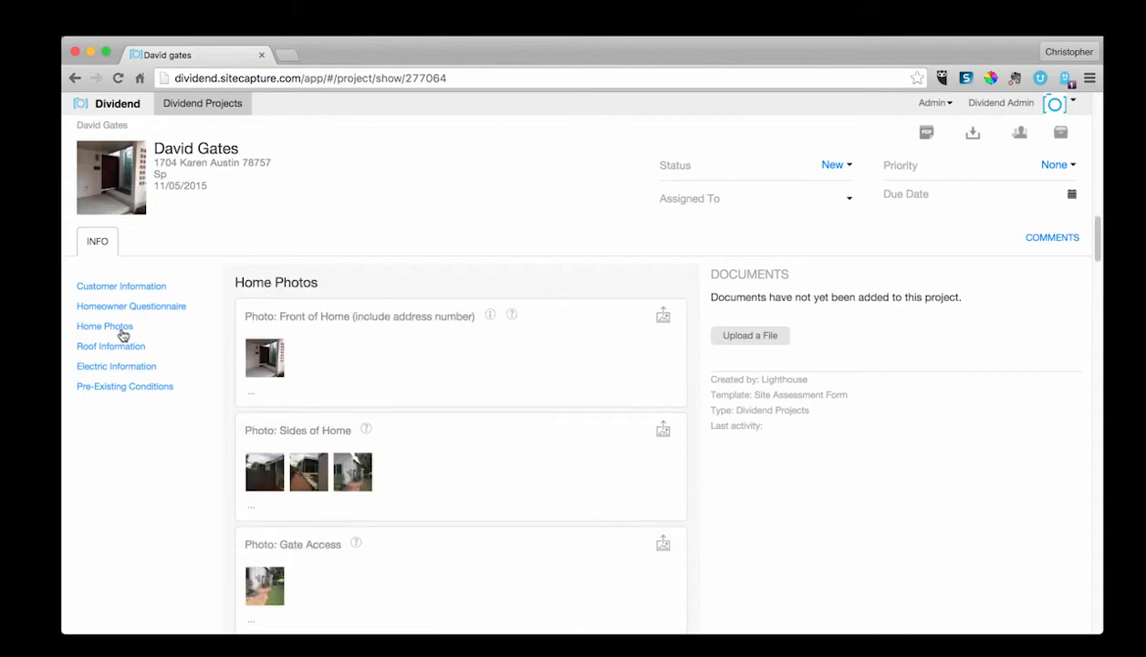
pyautogui.click(121, 347)
pyautogui.click(124, 368)
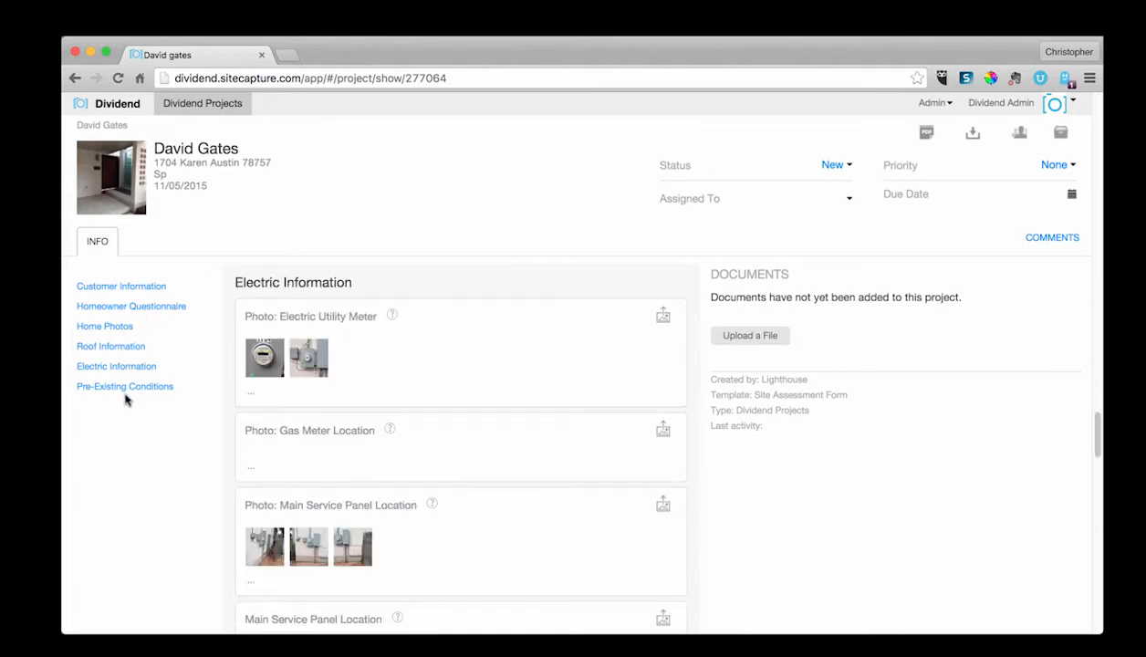
# Step: In Pre-Existing Conditions, answer No for structural evaluation, roof leaks, roofing material damage and other damaged conditions
pyautogui.click(125, 388)
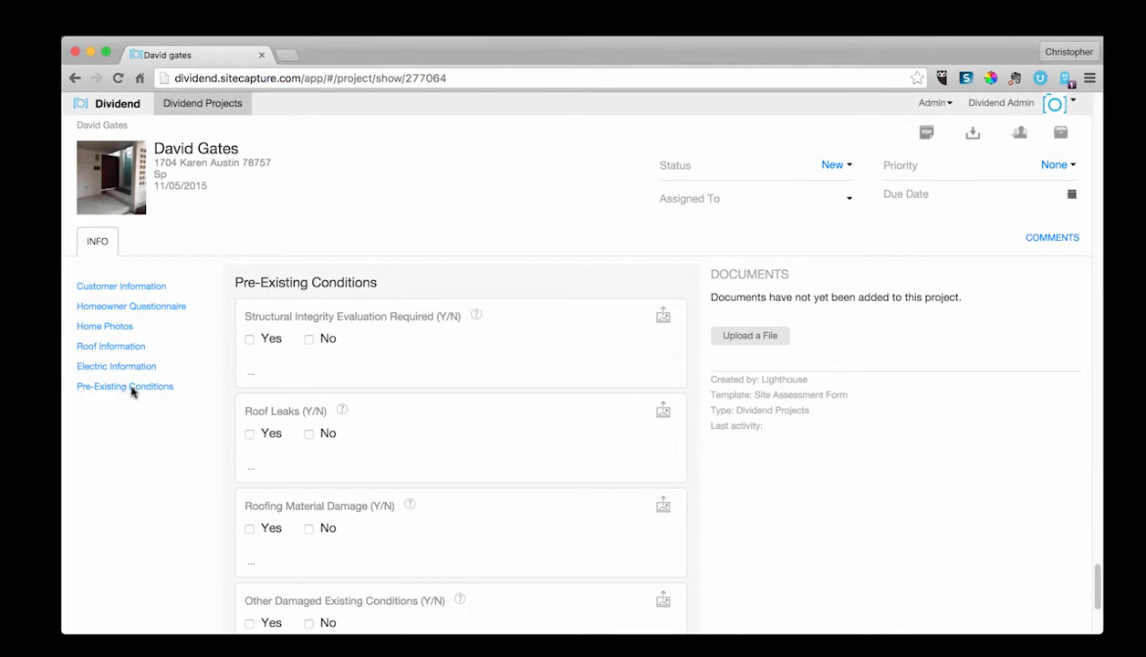
pyautogui.click(308, 338)
pyautogui.click(308, 433)
pyautogui.scroll(-1, 309, 438)
pyautogui.scroll(-1, 310, 447)
pyautogui.click(309, 458)
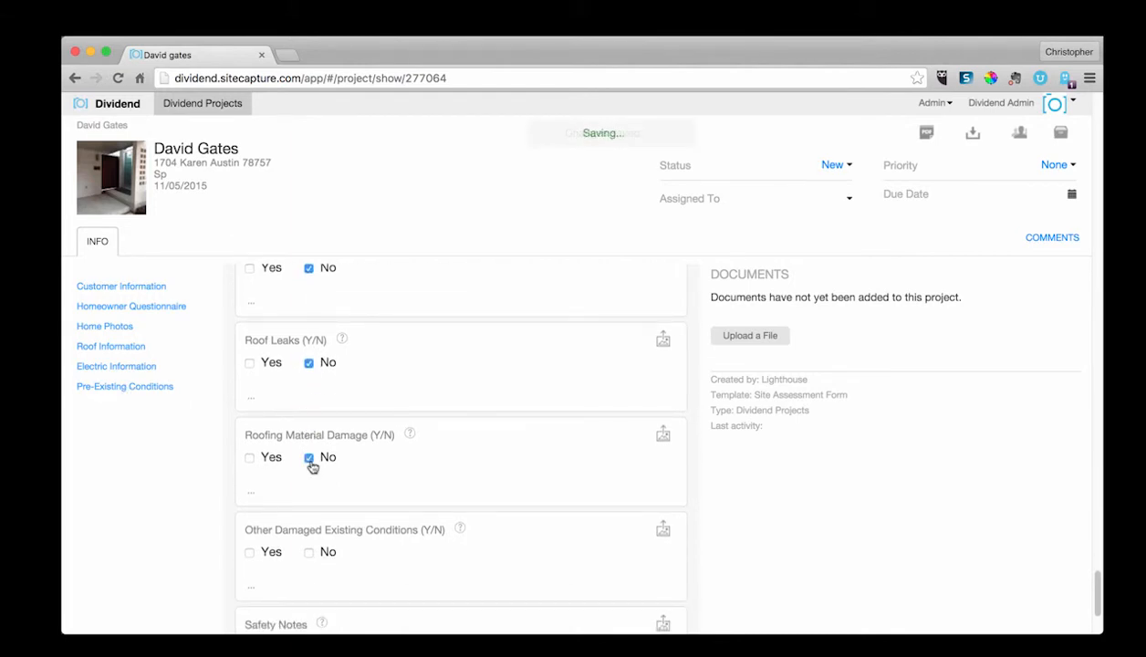
pyautogui.scroll(-2, 312, 467)
pyautogui.scroll(-1, 312, 466)
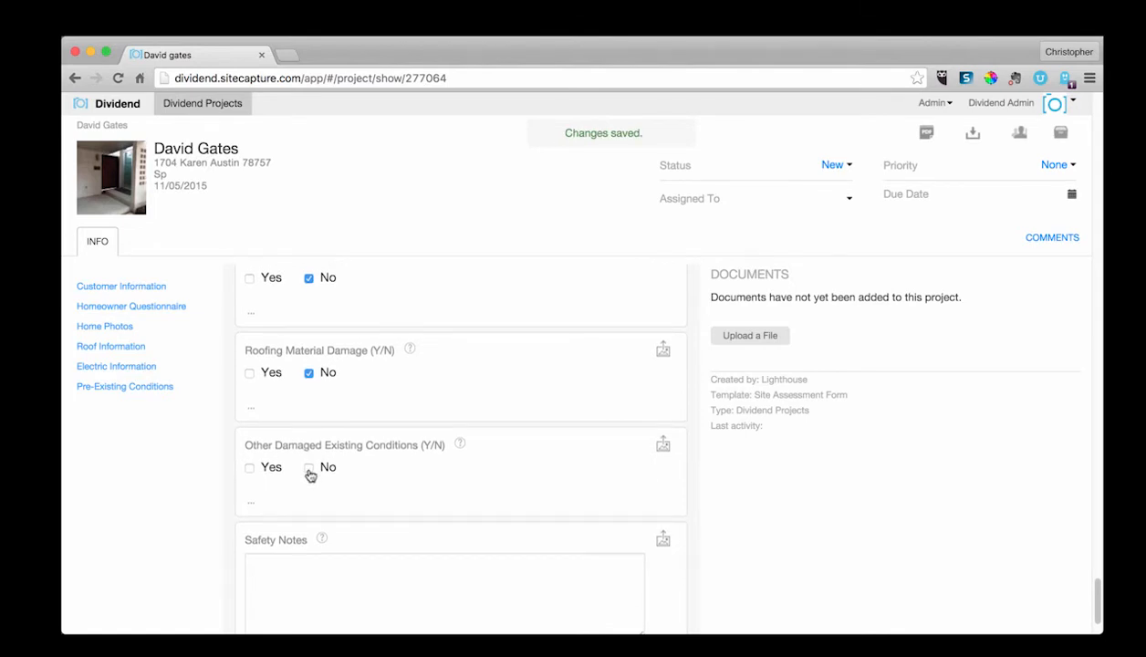
pyautogui.click(309, 472)
# Step: Assign the project to Lighthouse
pyautogui.scroll(20, 310, 473)
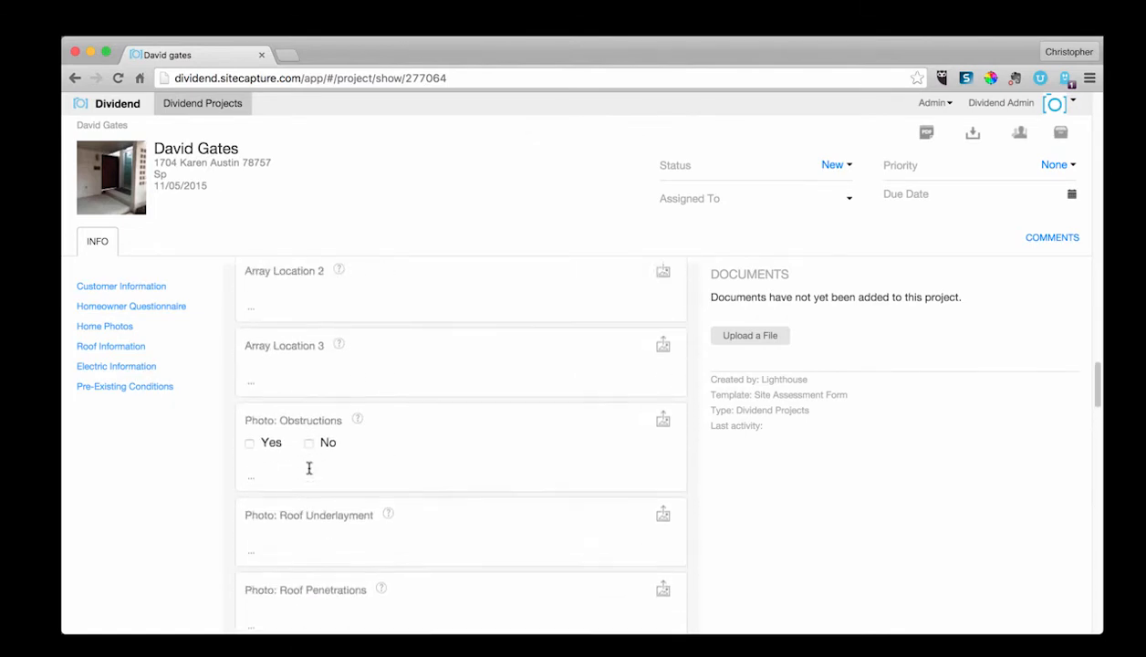
pyautogui.scroll(20, 310, 468)
pyautogui.scroll(6, 217, 417)
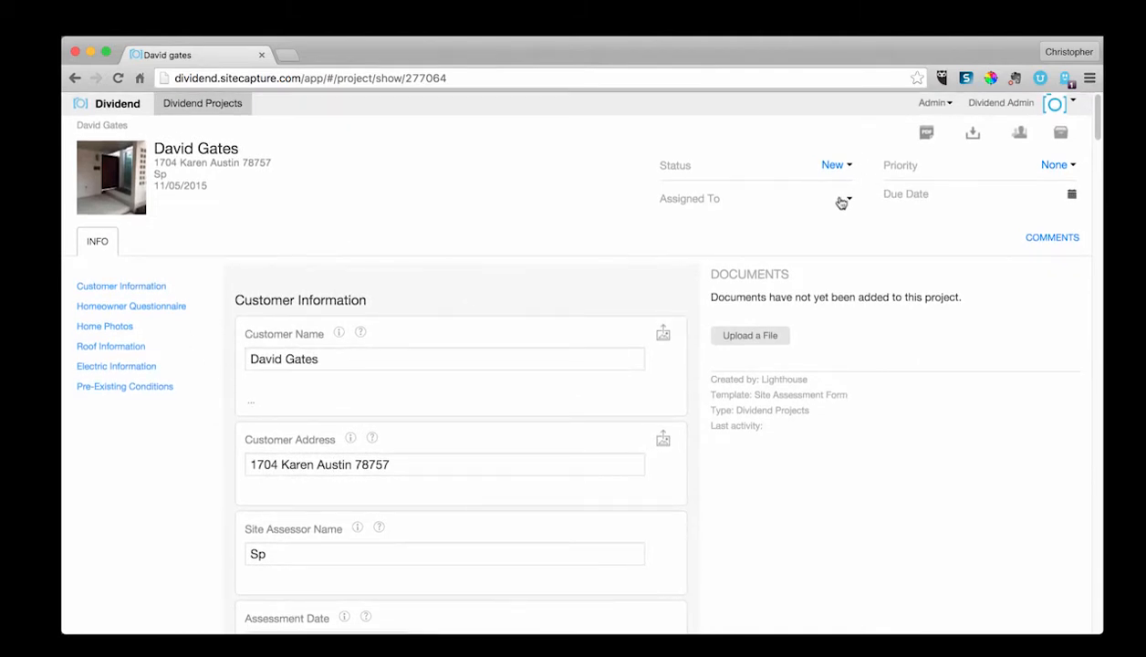
pyautogui.click(848, 200)
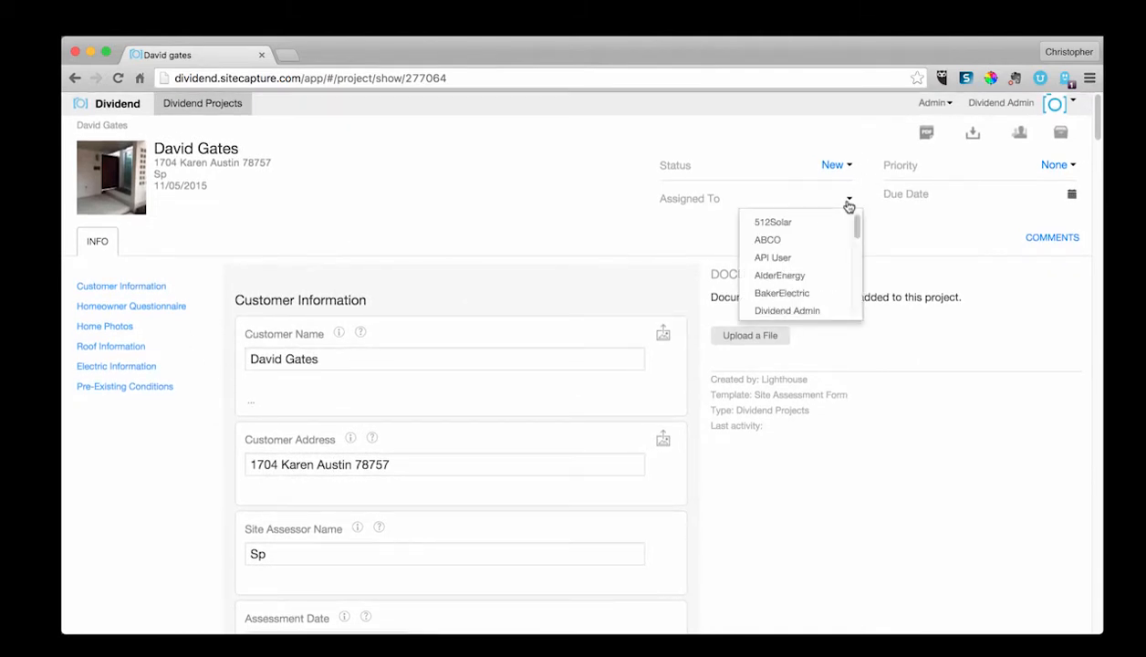
pyautogui.scroll(-5, 831, 262)
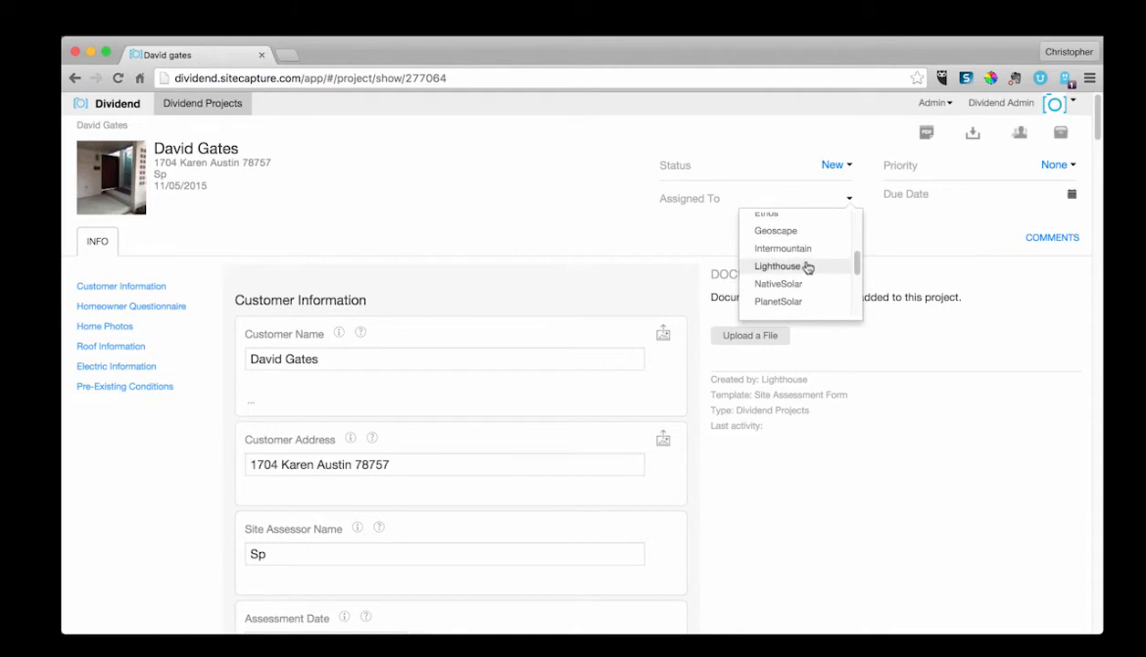
pyautogui.click(807, 267)
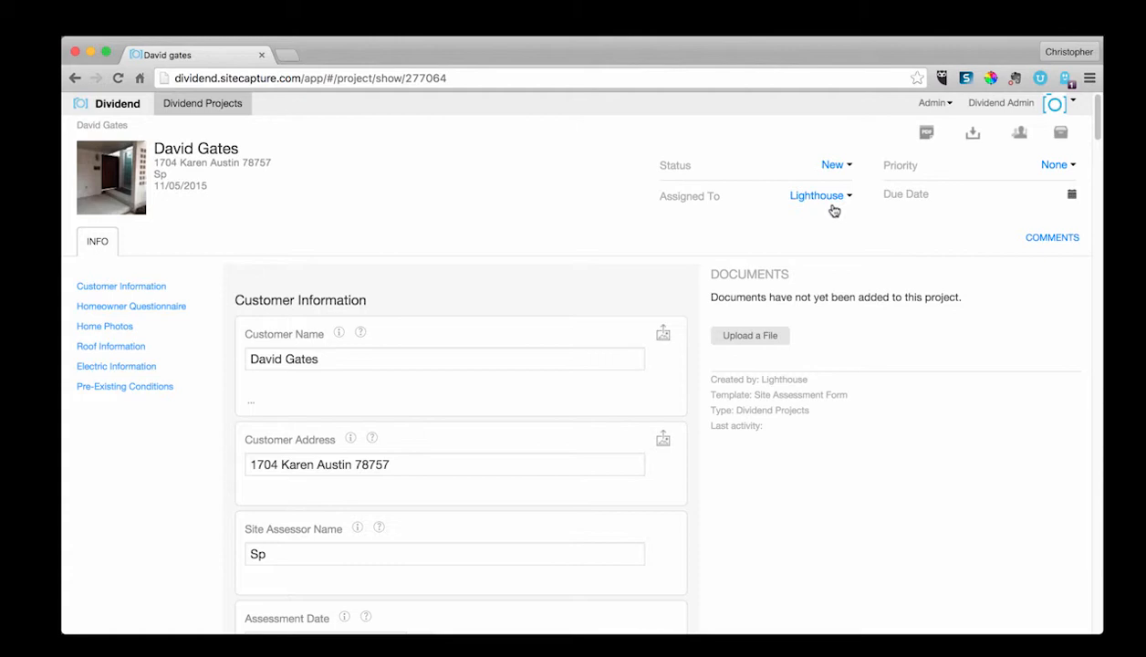
# Step: Set the project status to Complete and the due date to 11/08/2015
pyautogui.click(837, 168)
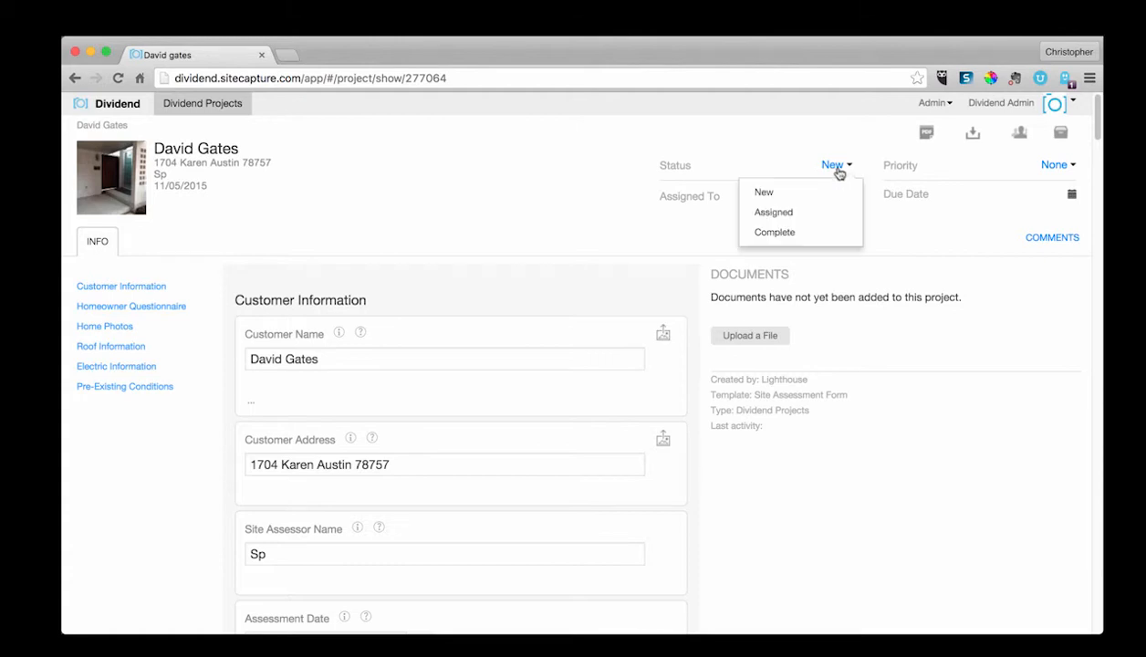
pyautogui.click(821, 233)
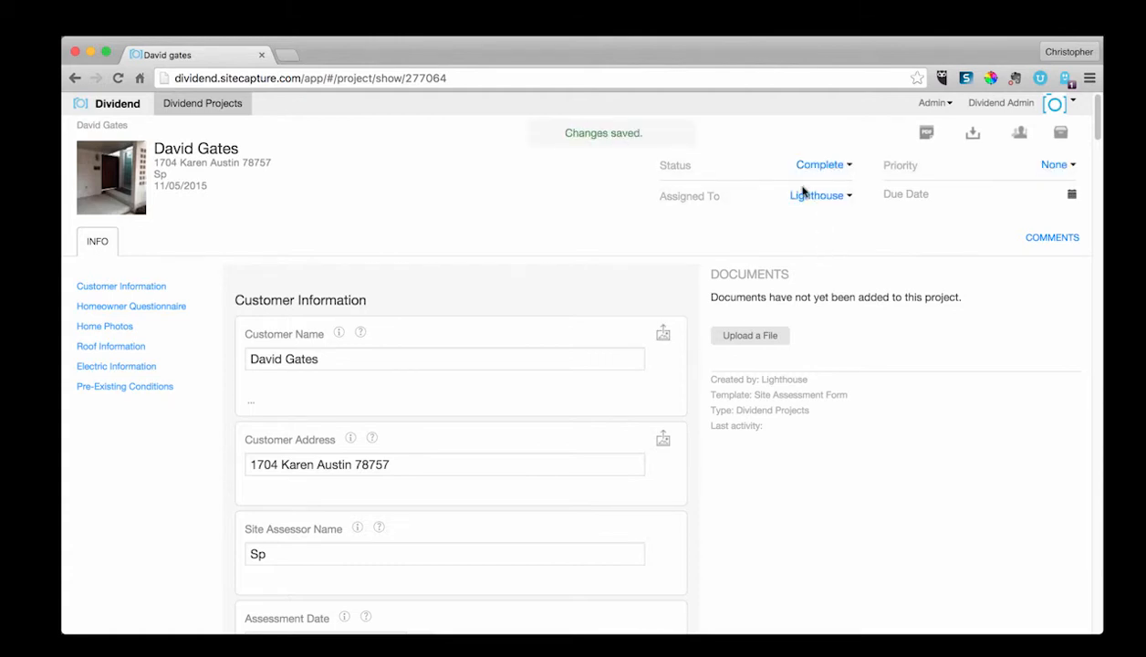
pyautogui.click(953, 175)
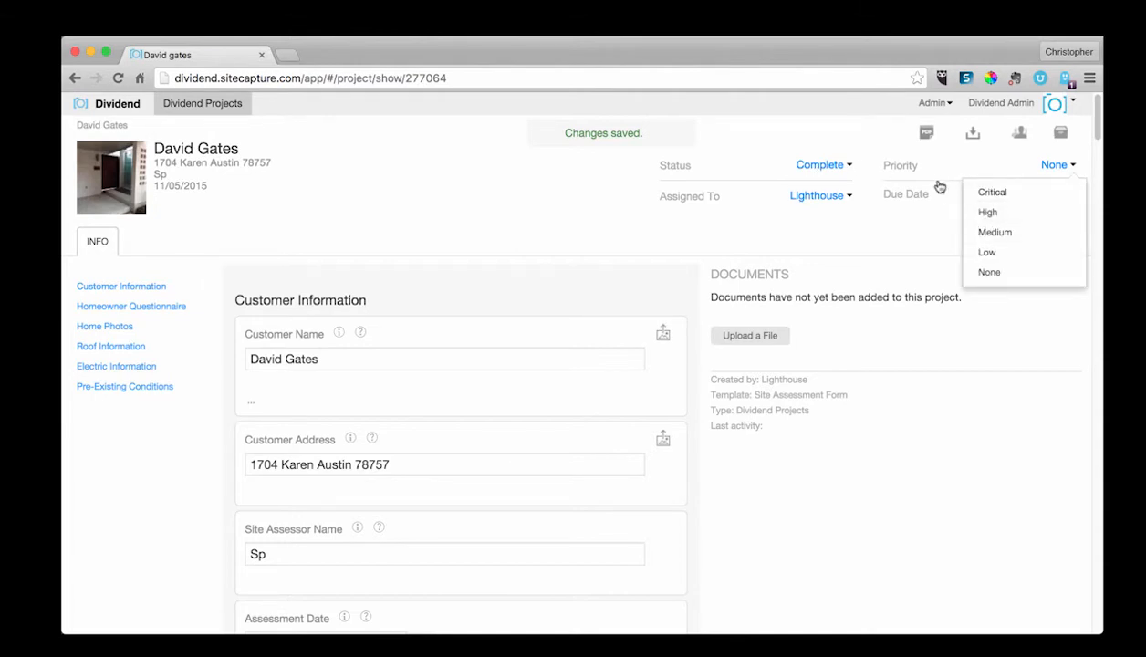
pyautogui.click(881, 232)
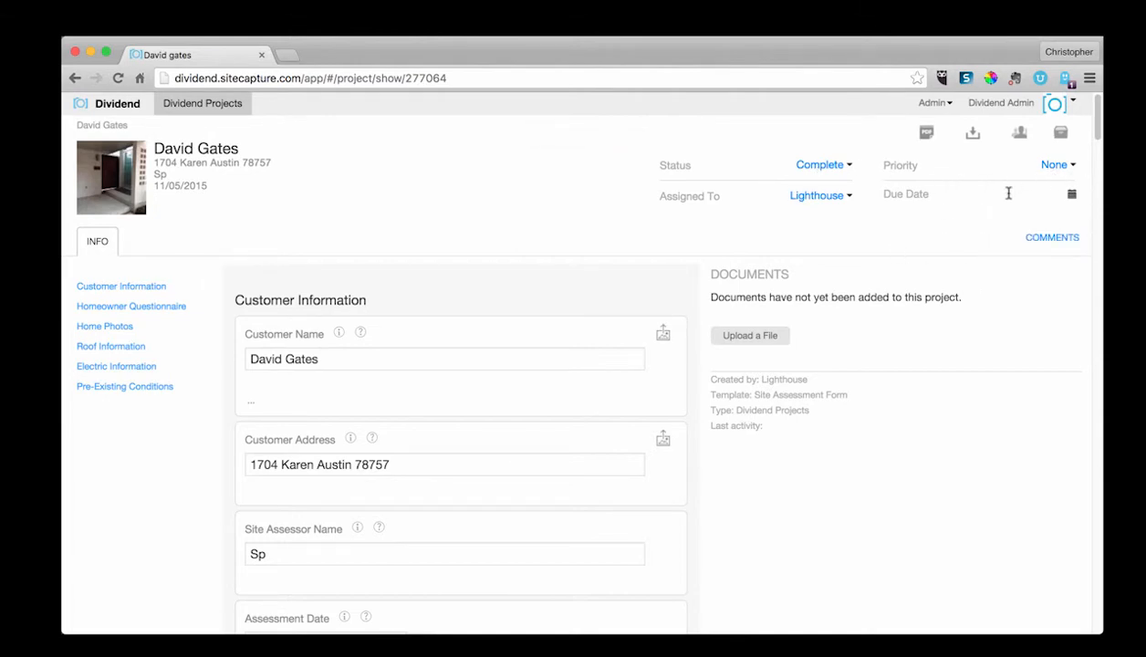
pyautogui.click(1072, 193)
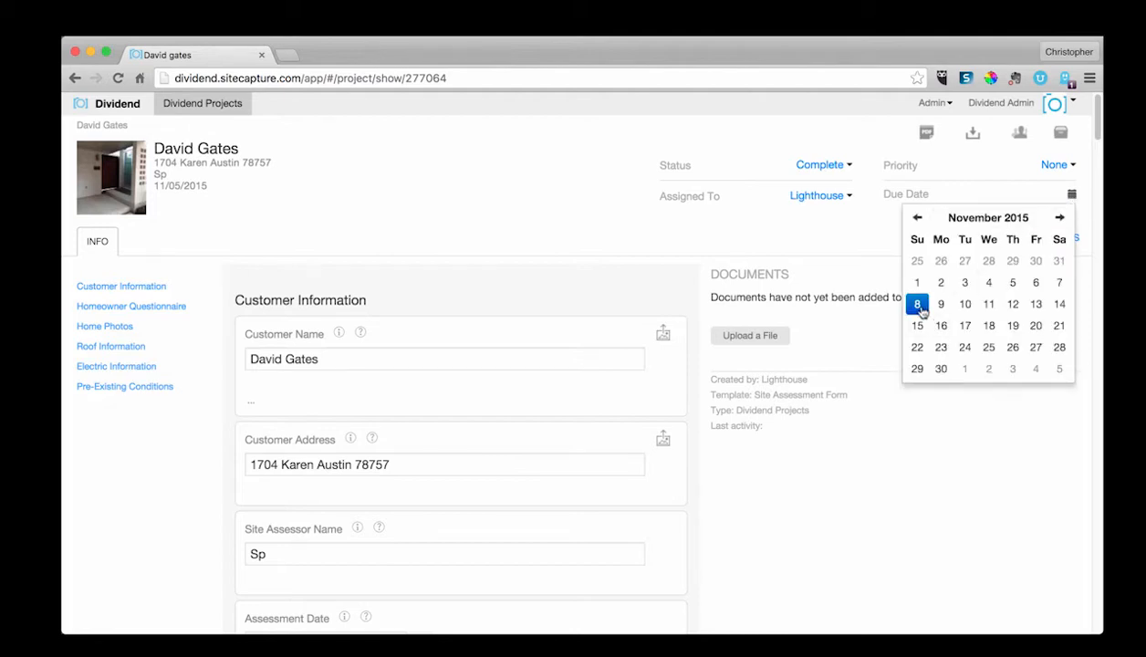
pyautogui.click(918, 307)
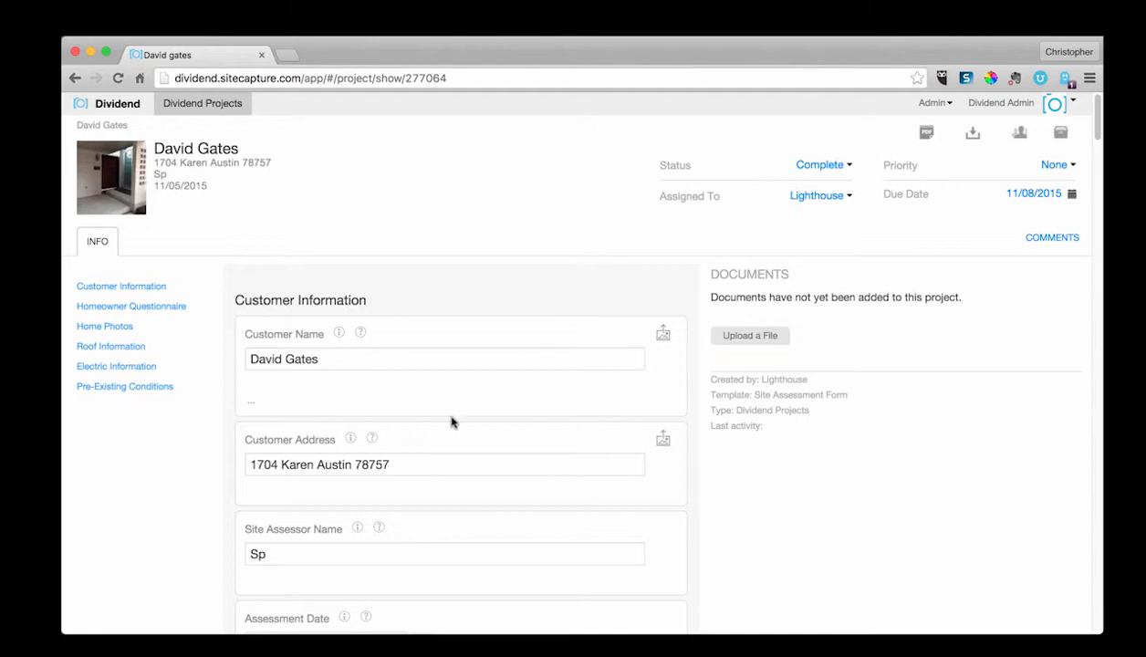
# Step: Generate the Admin Report PDF, look through its pages, and save it as 277064 on the Desktop
pyautogui.click(929, 135)
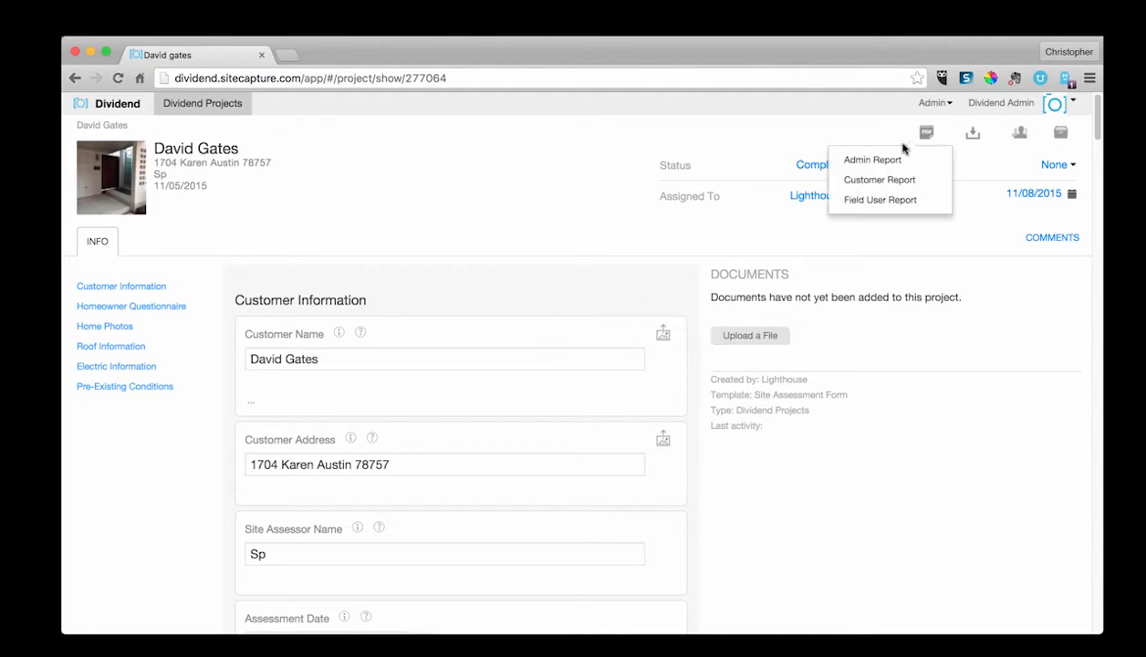
pyautogui.click(885, 166)
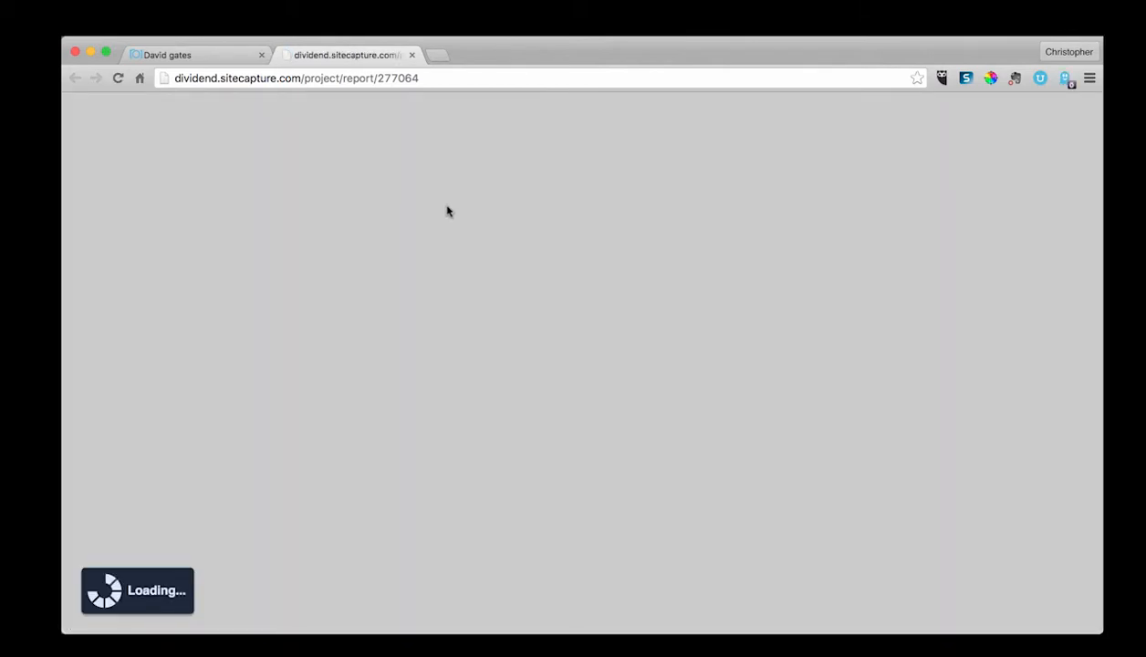
pyautogui.scroll(-5, 527, 300)
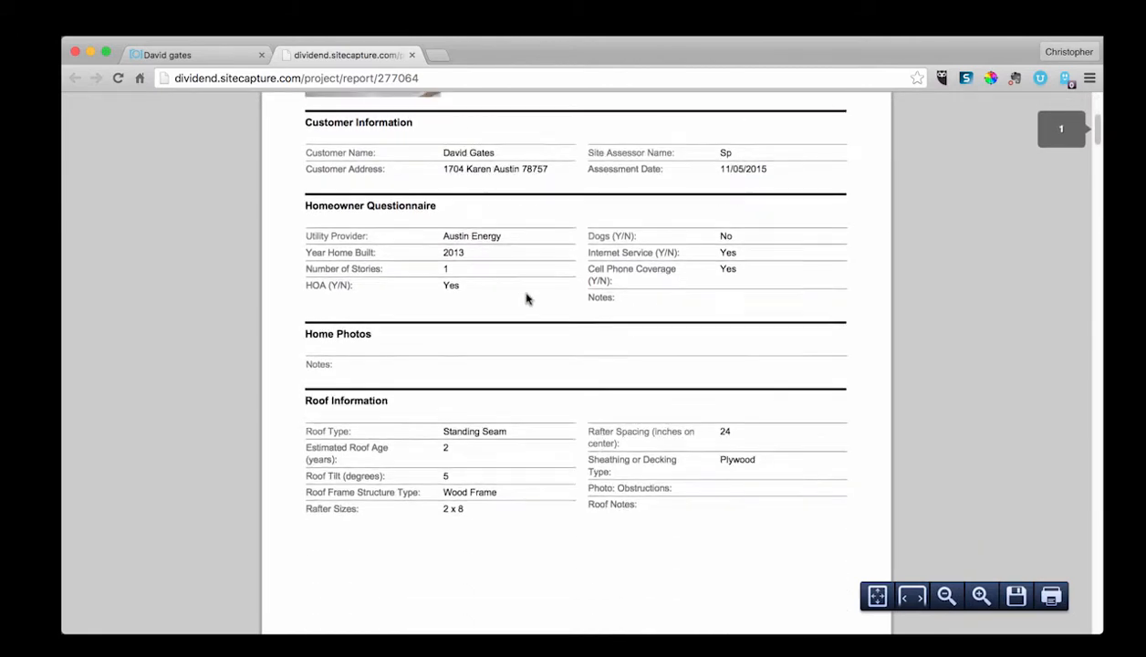
pyautogui.scroll(-15, 526, 299)
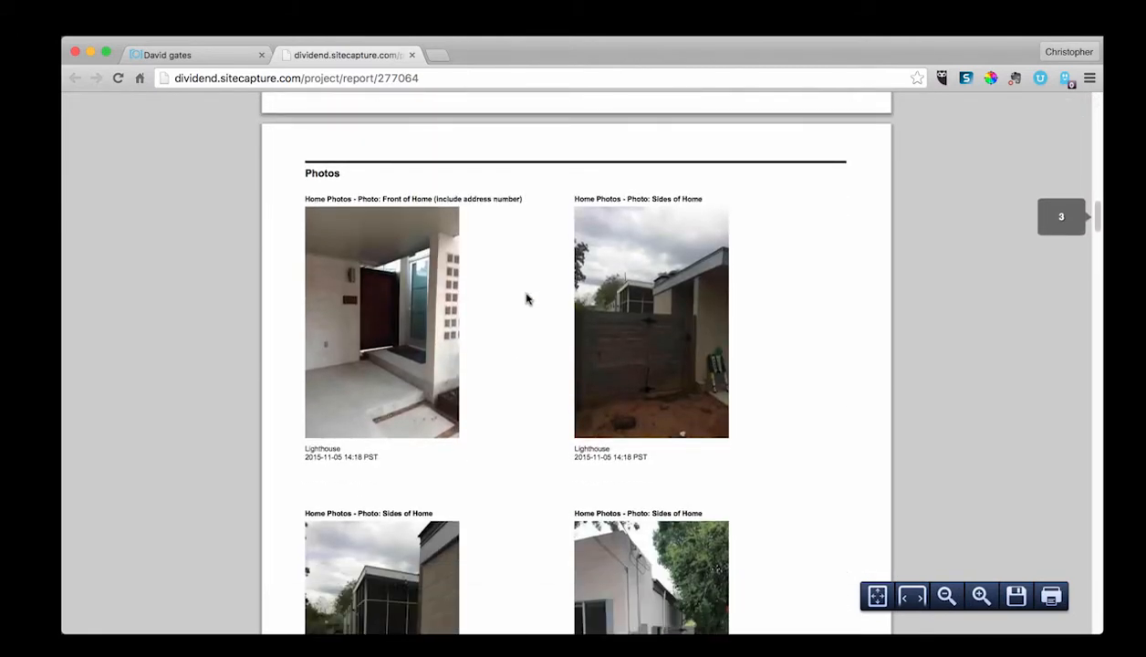
pyautogui.scroll(-8, 527, 299)
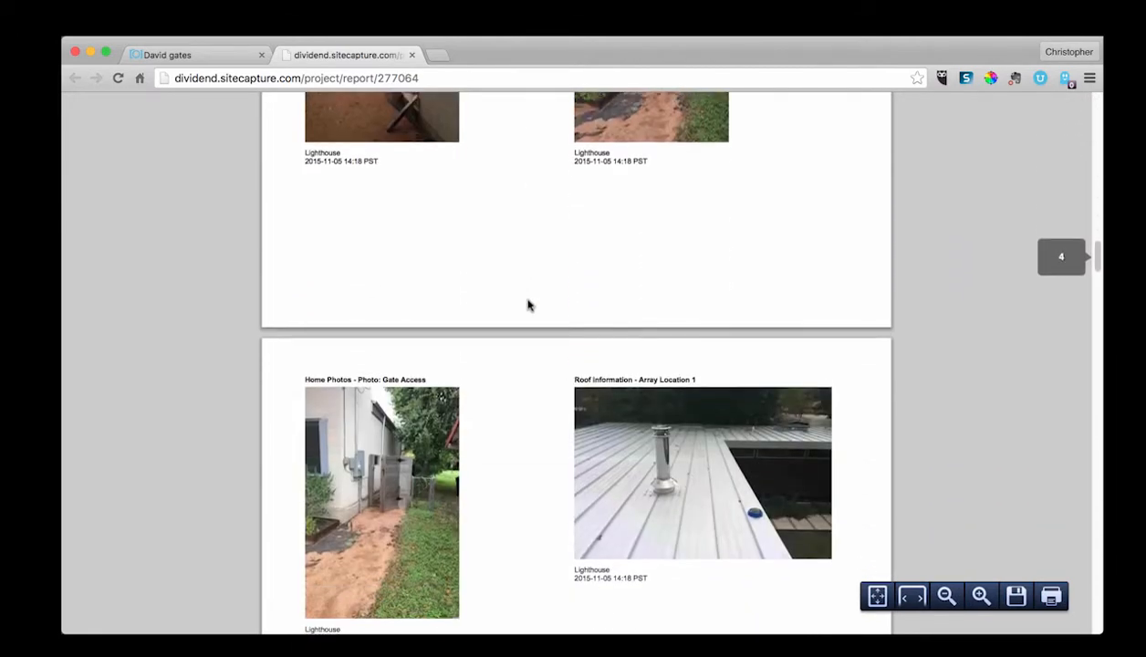
pyautogui.scroll(-8, 528, 305)
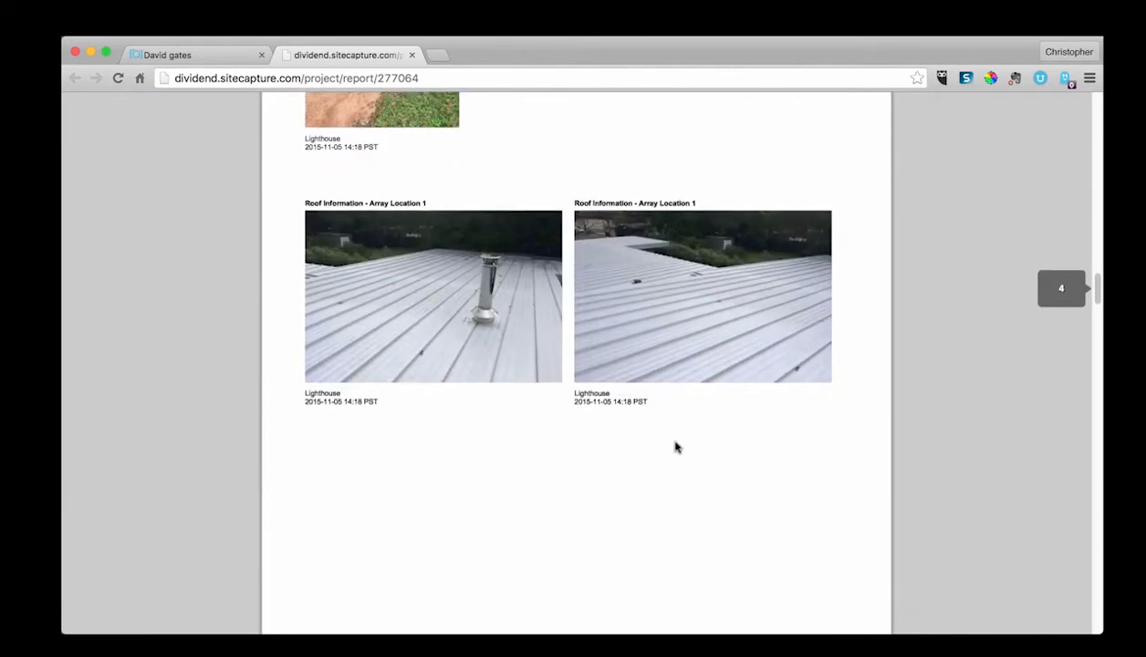
pyautogui.click(1015, 595)
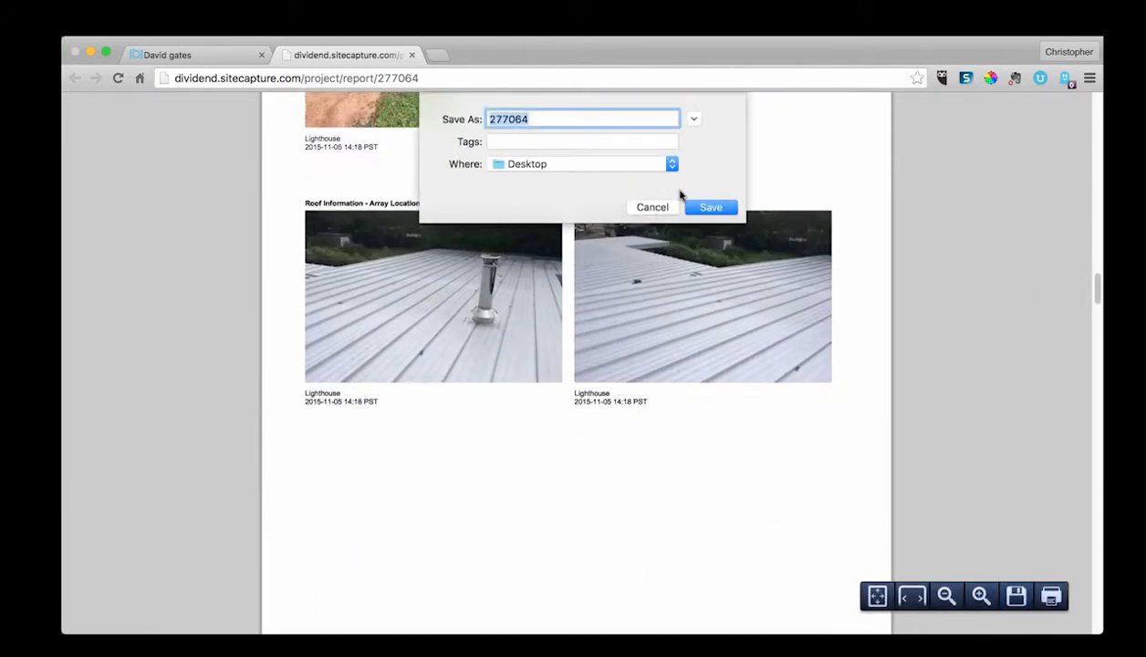
pyautogui.click(711, 208)
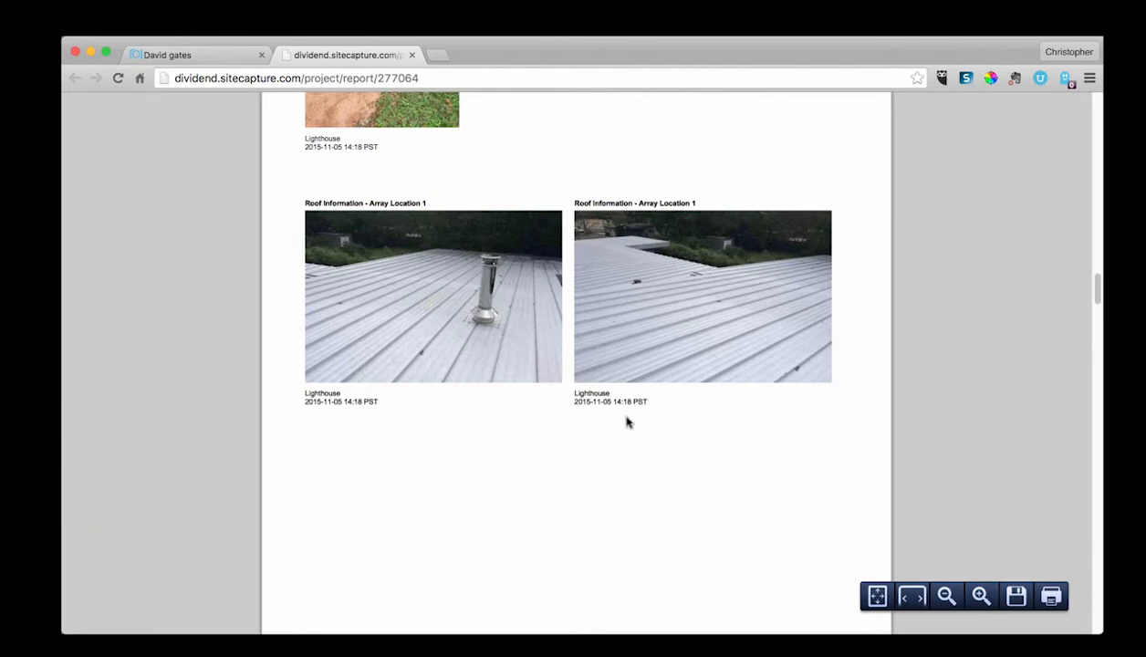
# Step: Switch back to the project page tab
pyautogui.click(185, 56)
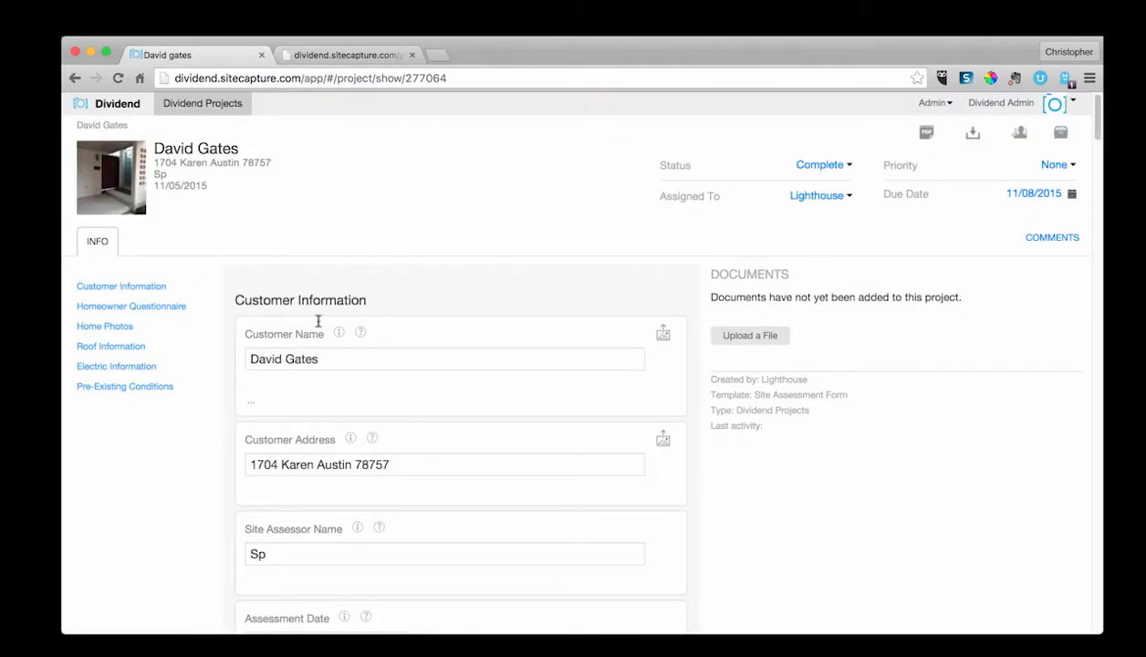
pyautogui.click(337, 362)
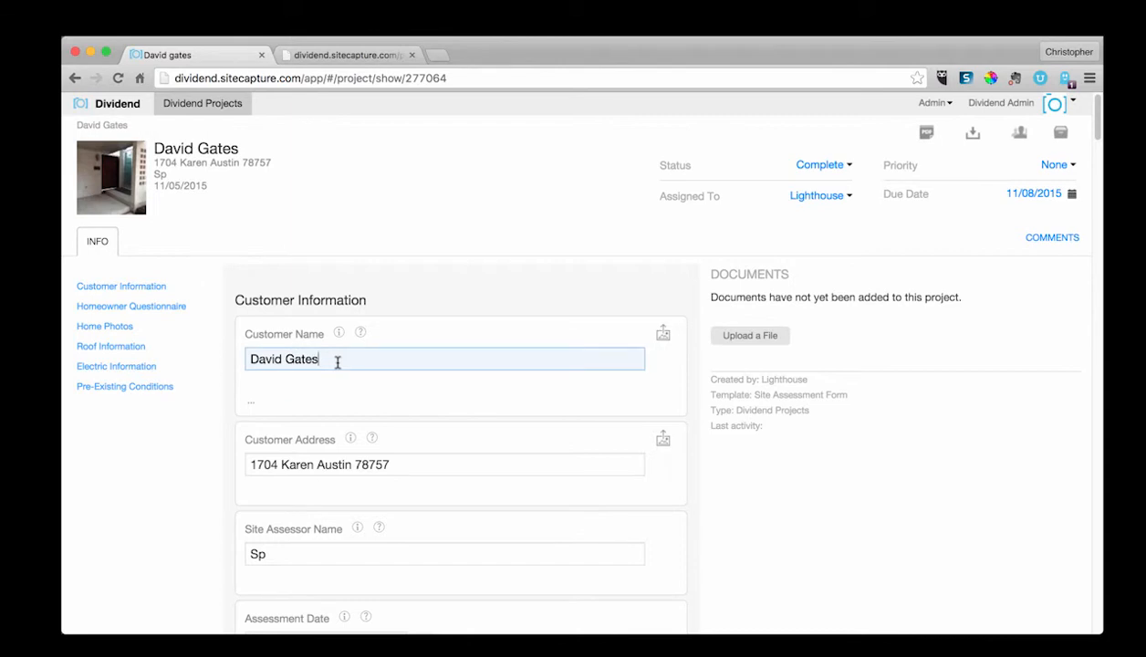
pyautogui.click(335, 421)
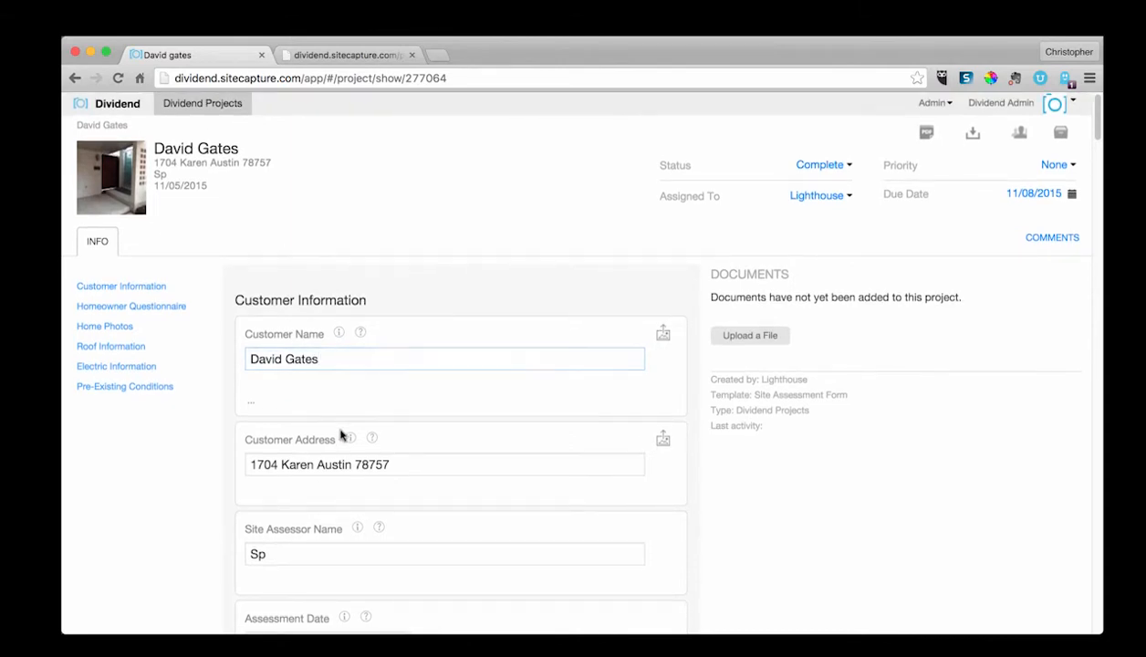
pyautogui.moveTo(321, 360); pyautogui.dragTo(279, 354)
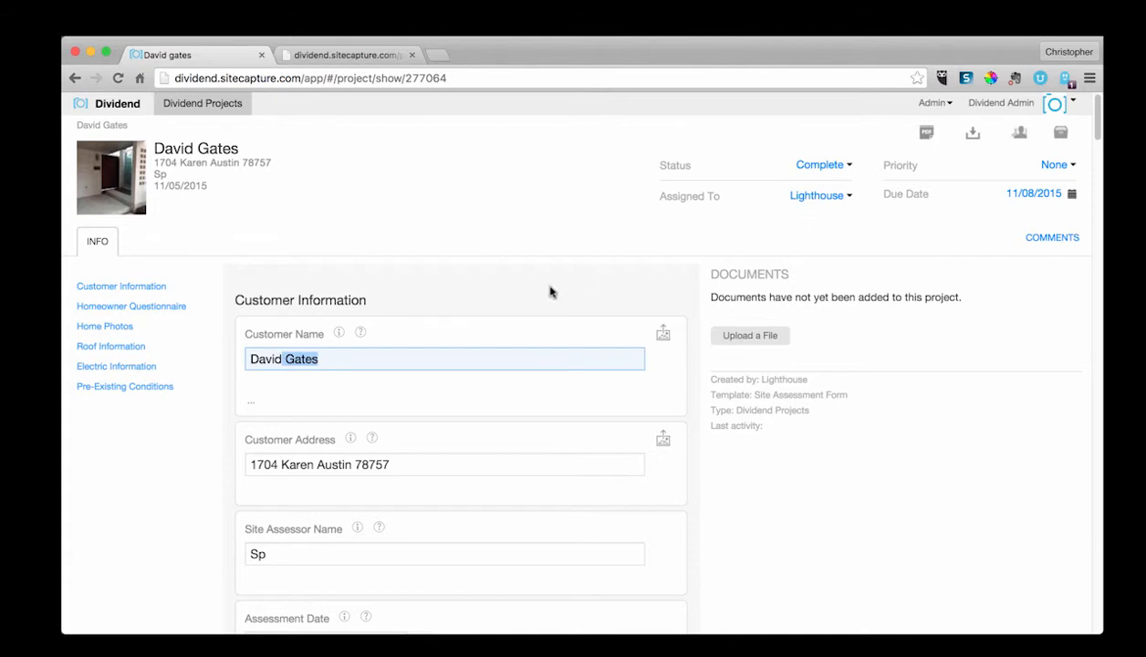
pyautogui.click(506, 321)
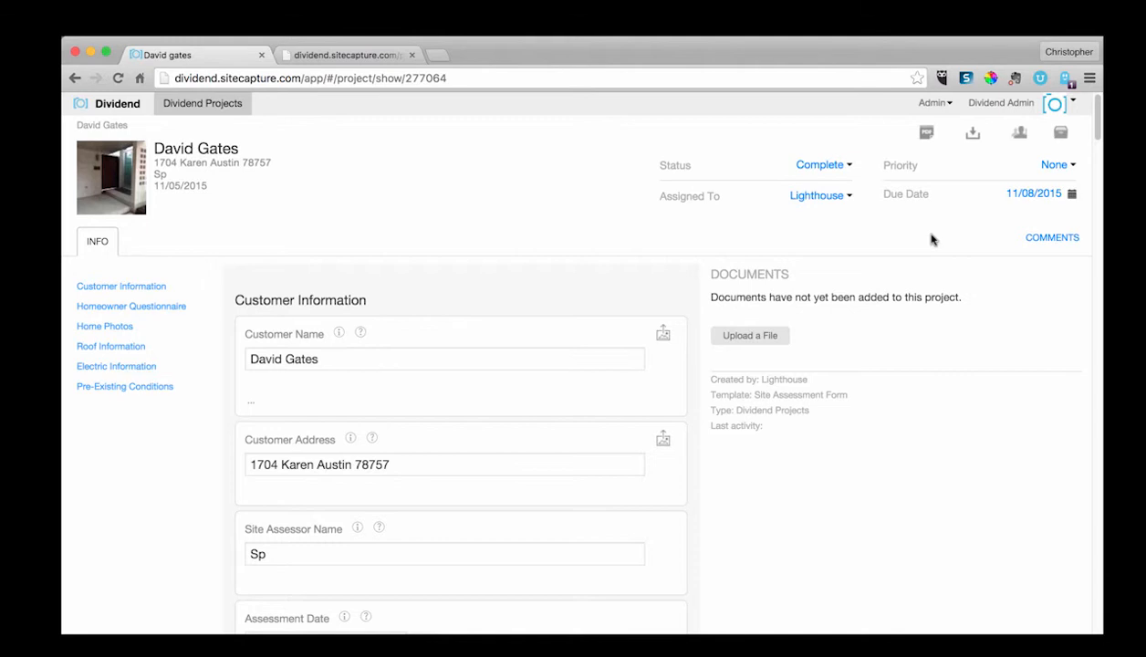
pyautogui.rightClick(226, 629)
pyautogui.click(272, 592)
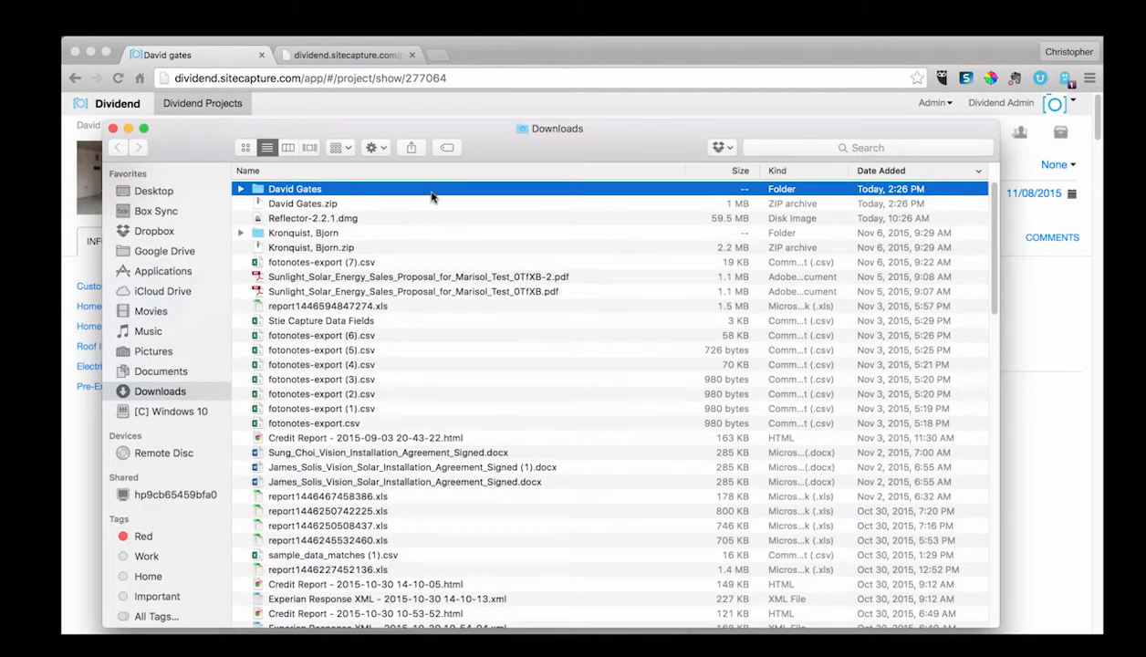
pyautogui.doubleClick(431, 193)
pyautogui.click(242, 191)
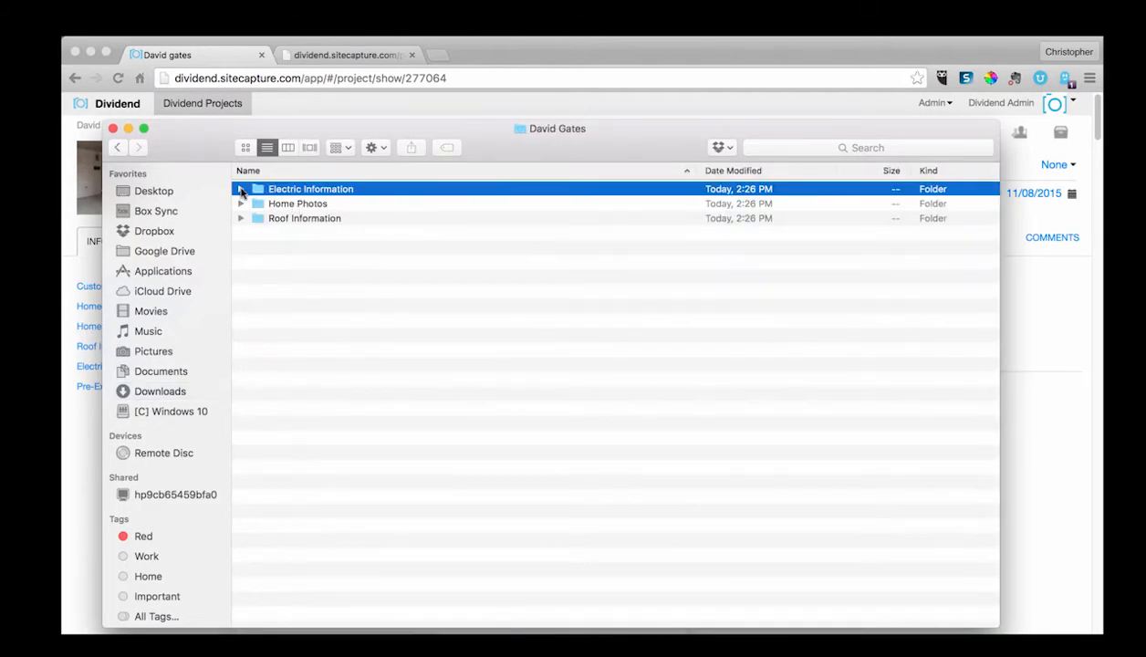
pyautogui.click(241, 192)
pyautogui.click(242, 191)
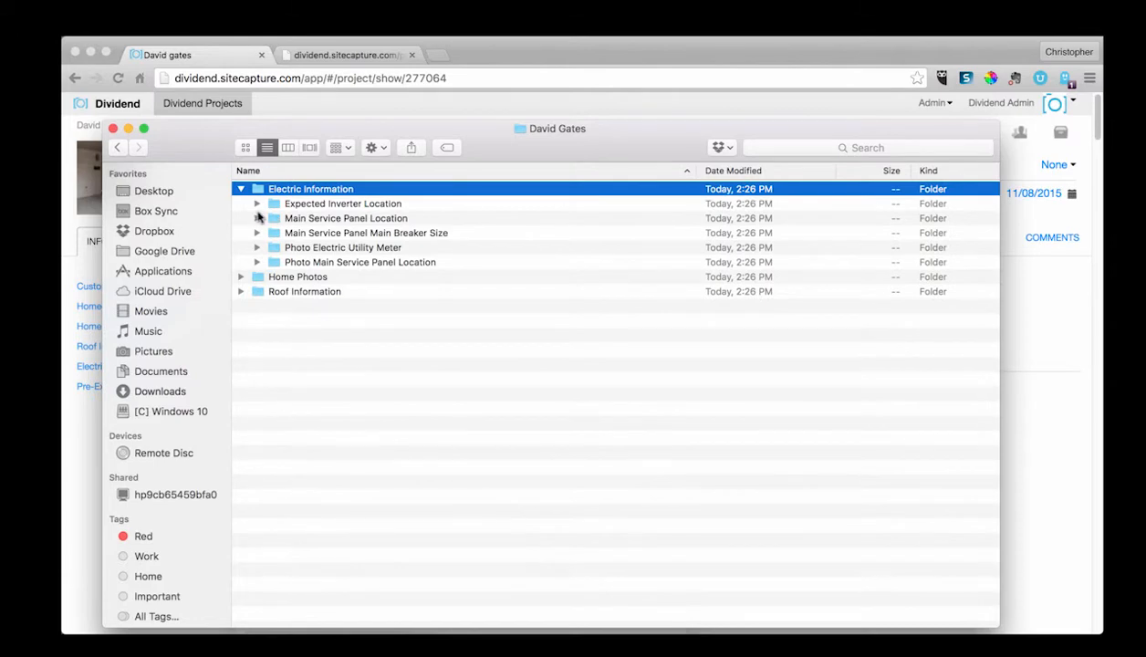
pyautogui.click(256, 218)
pyautogui.click(317, 234)
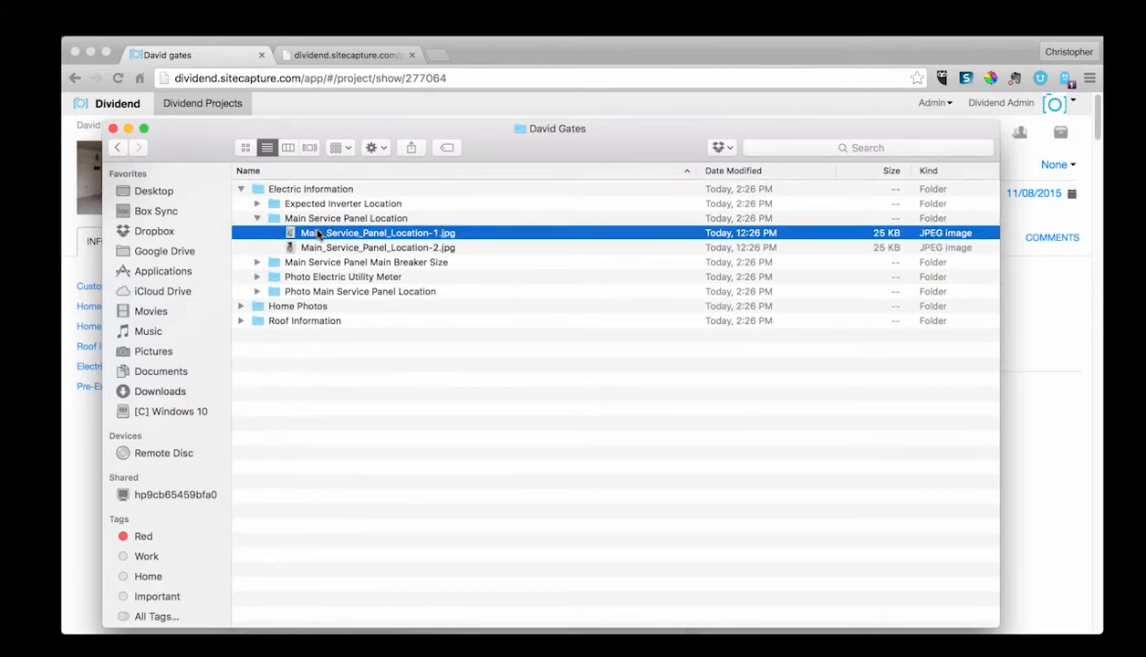
# Step: Preview Main_Service_Panel_Location-1.jpg full screen, then close the preview and the Finder window
pyautogui.doubleClick(317, 235)
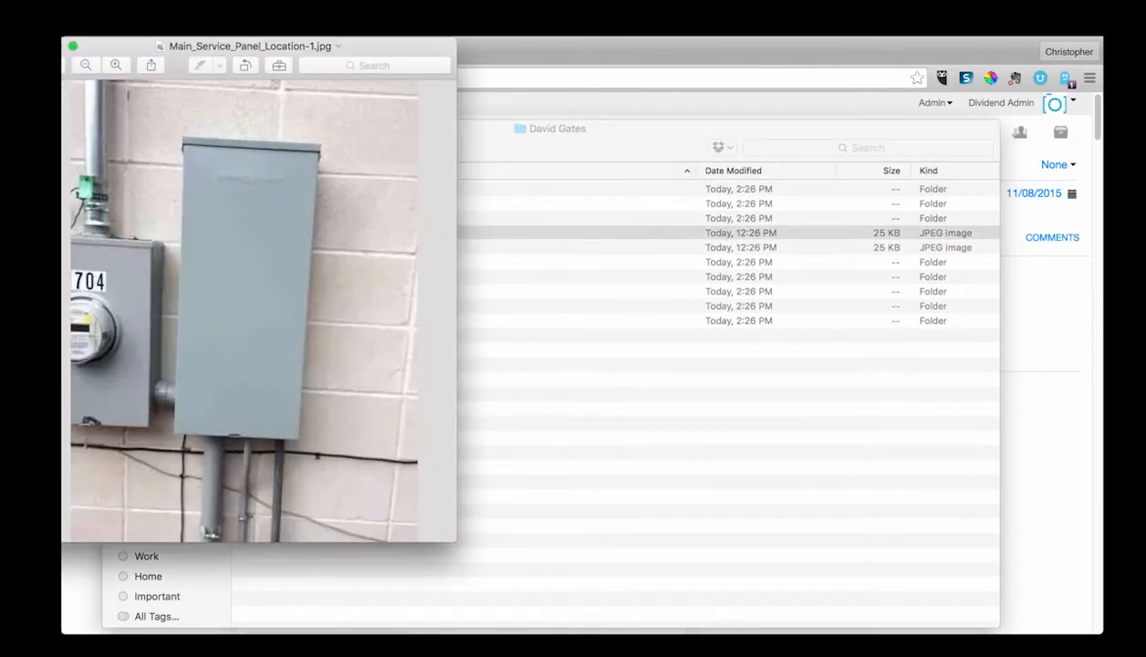
pyautogui.click(73, 46)
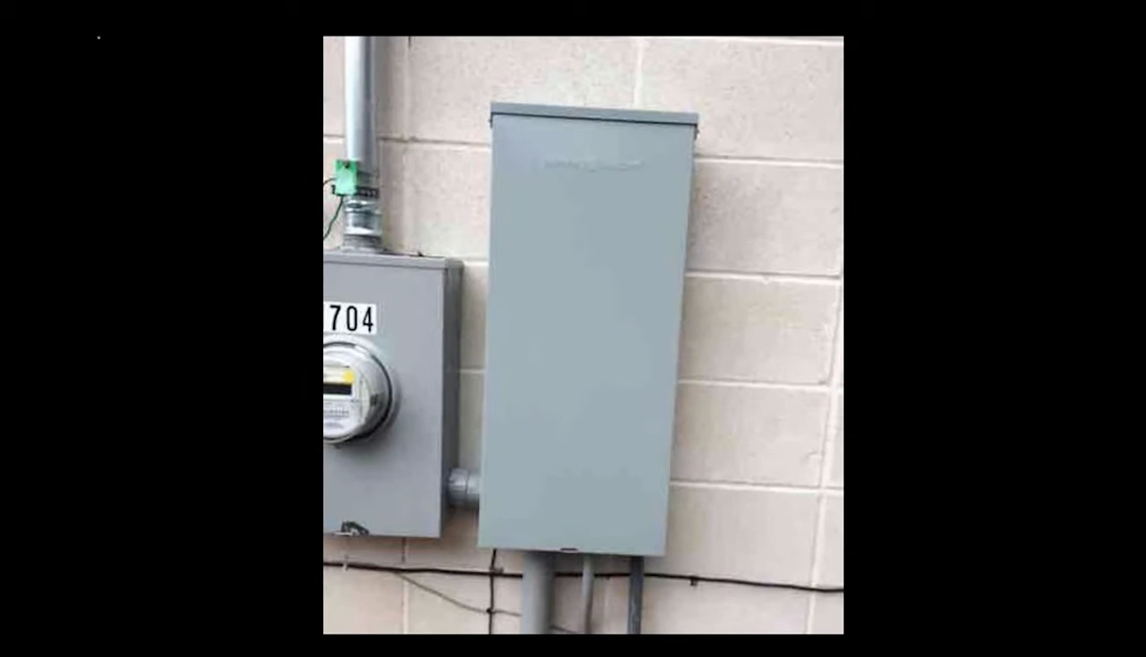
pyautogui.click(101, 51)
pyautogui.click(42, 45)
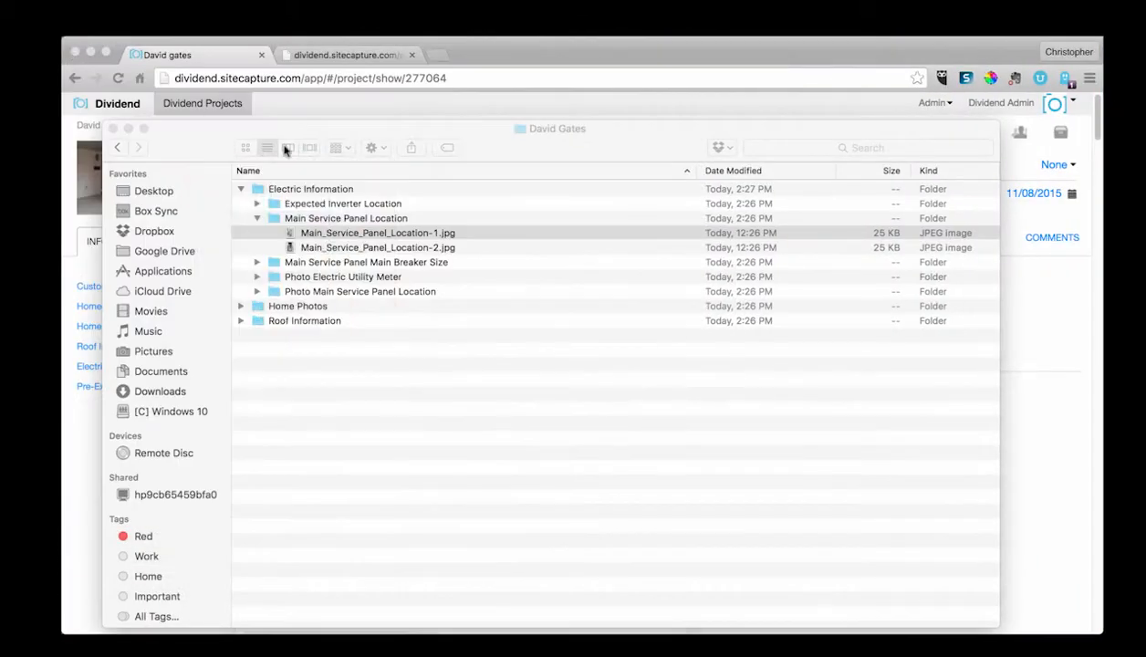
pyautogui.click(113, 128)
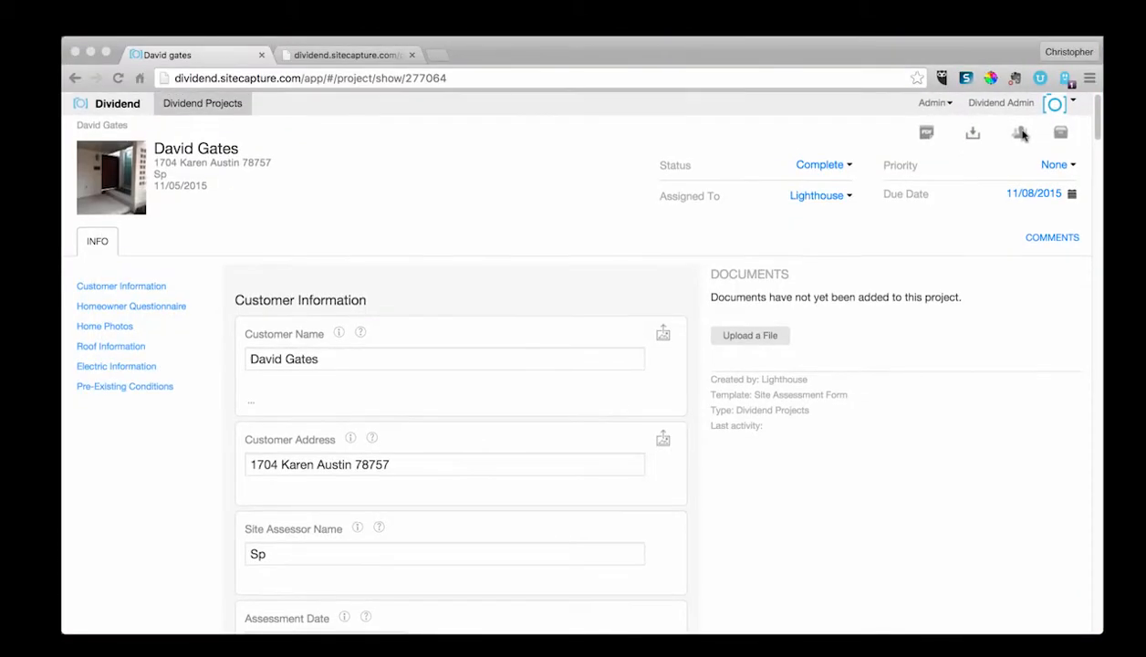
# Step: Open the Dividend Projects list and check, then uncheck, the first two projects
pyautogui.click(180, 107)
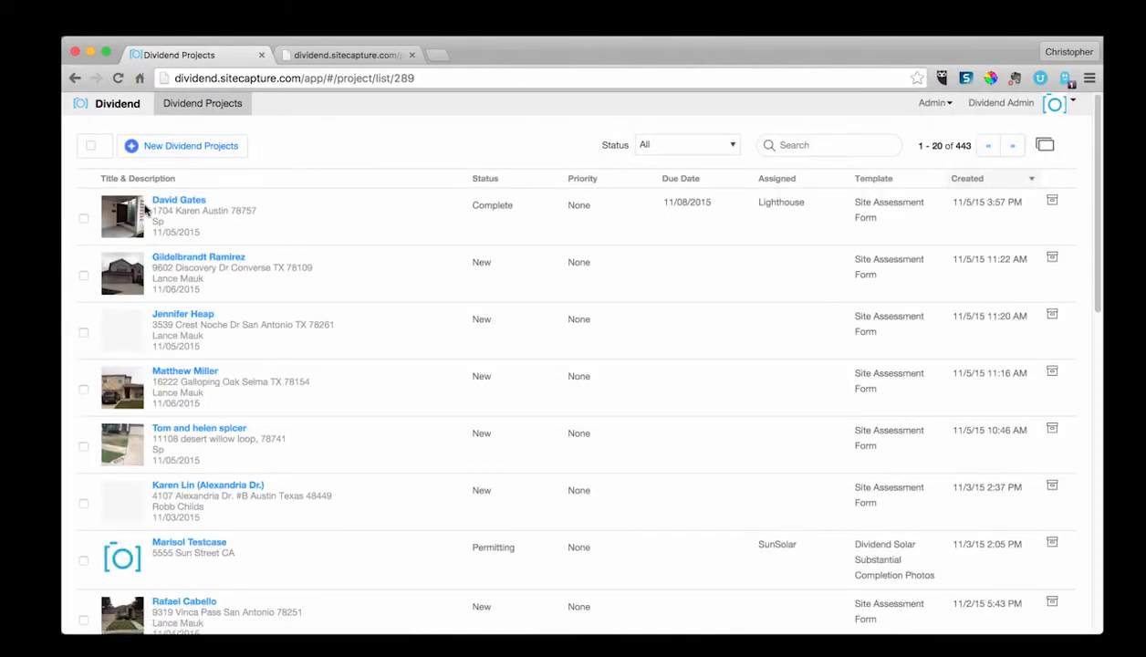
pyautogui.click(83, 218)
pyautogui.click(83, 275)
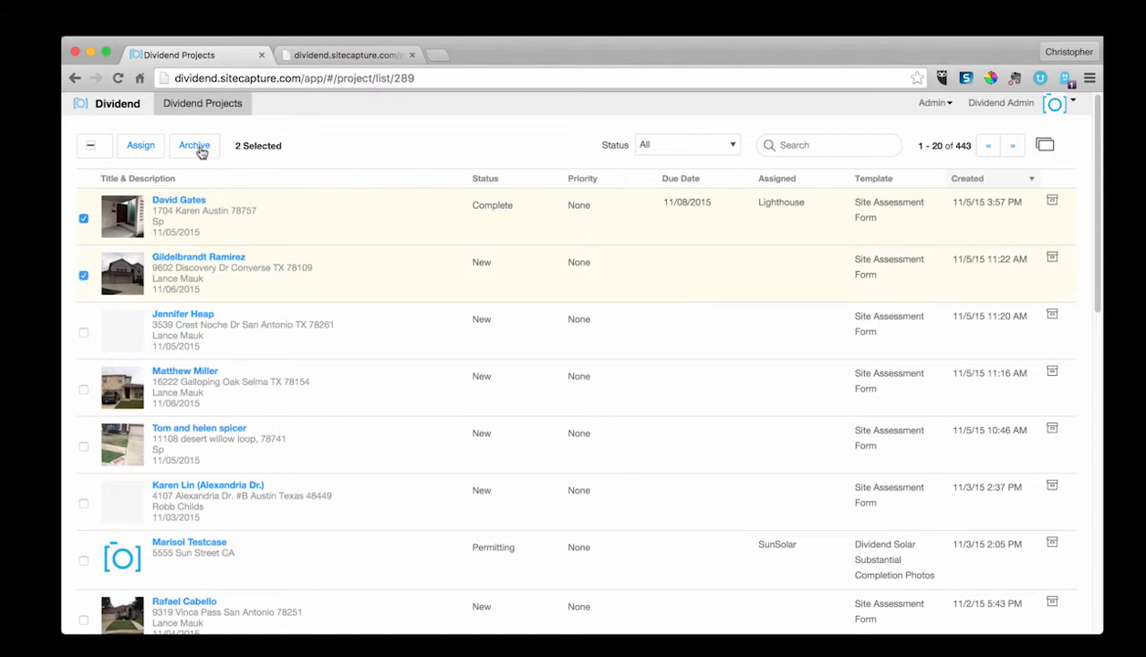
pyautogui.click(83, 219)
pyautogui.click(84, 277)
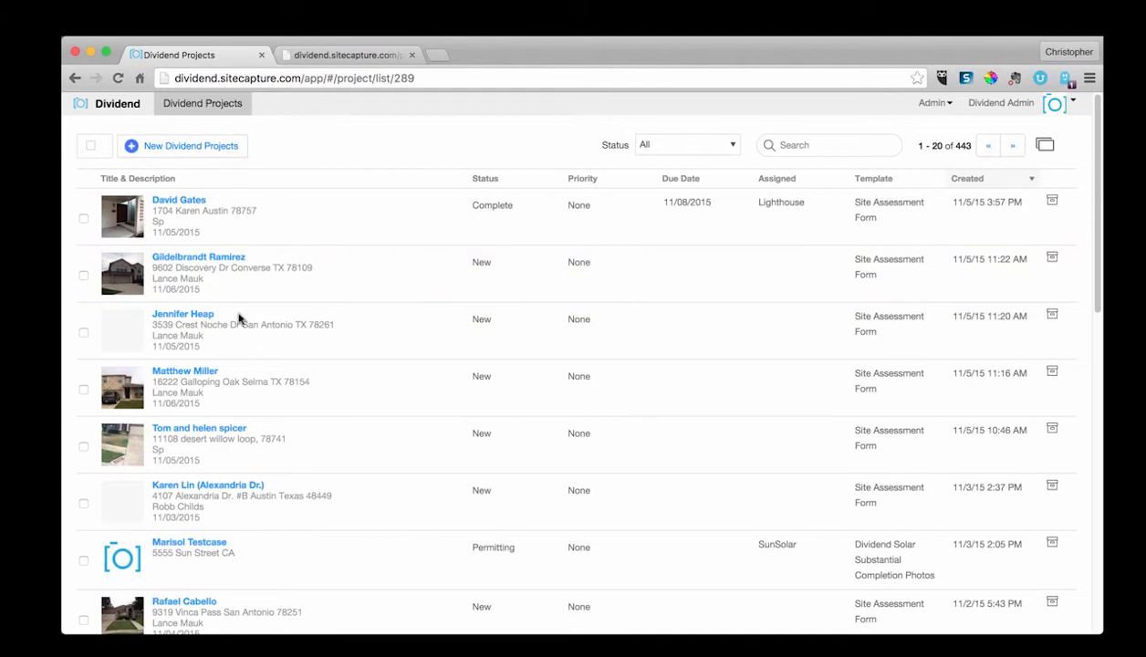
# Step: Archive the Marisol Testcase project from the projects list
pyautogui.scroll(-1, 259, 394)
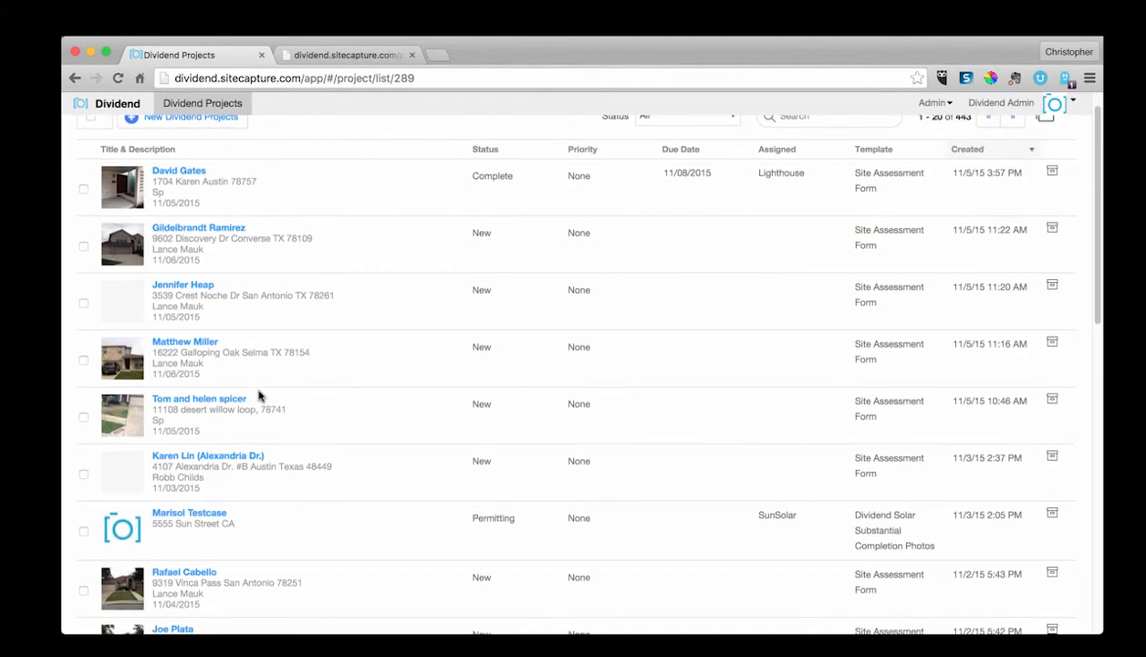
pyautogui.click(83, 531)
pyautogui.scroll(1, 191, 292)
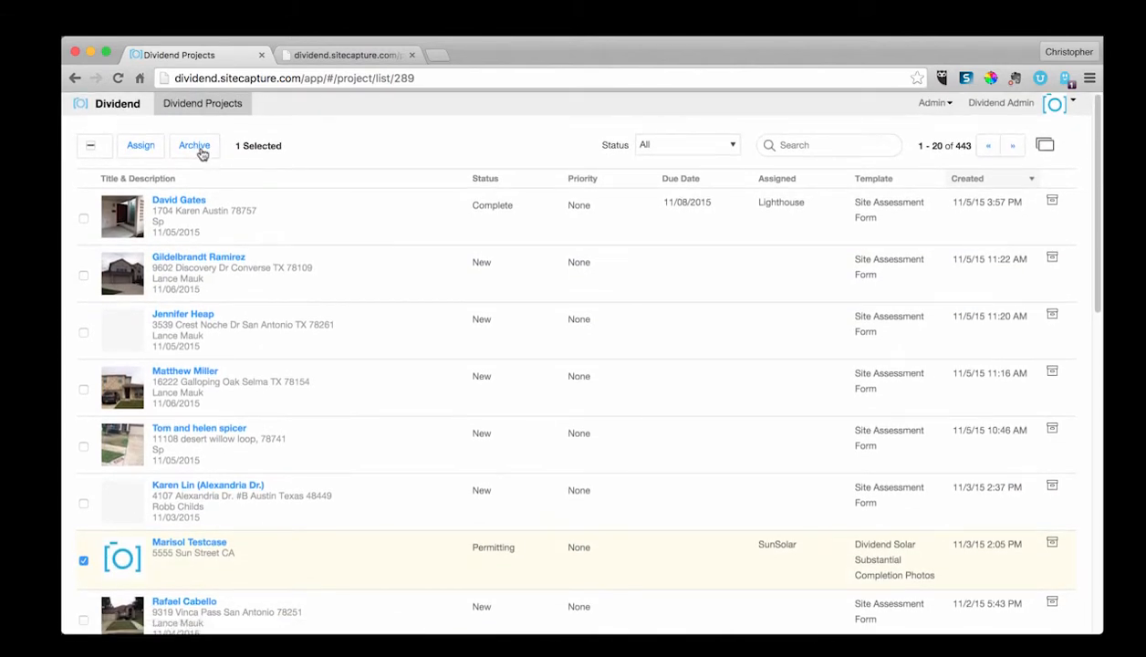
pyautogui.click(194, 145)
pyautogui.click(331, 221)
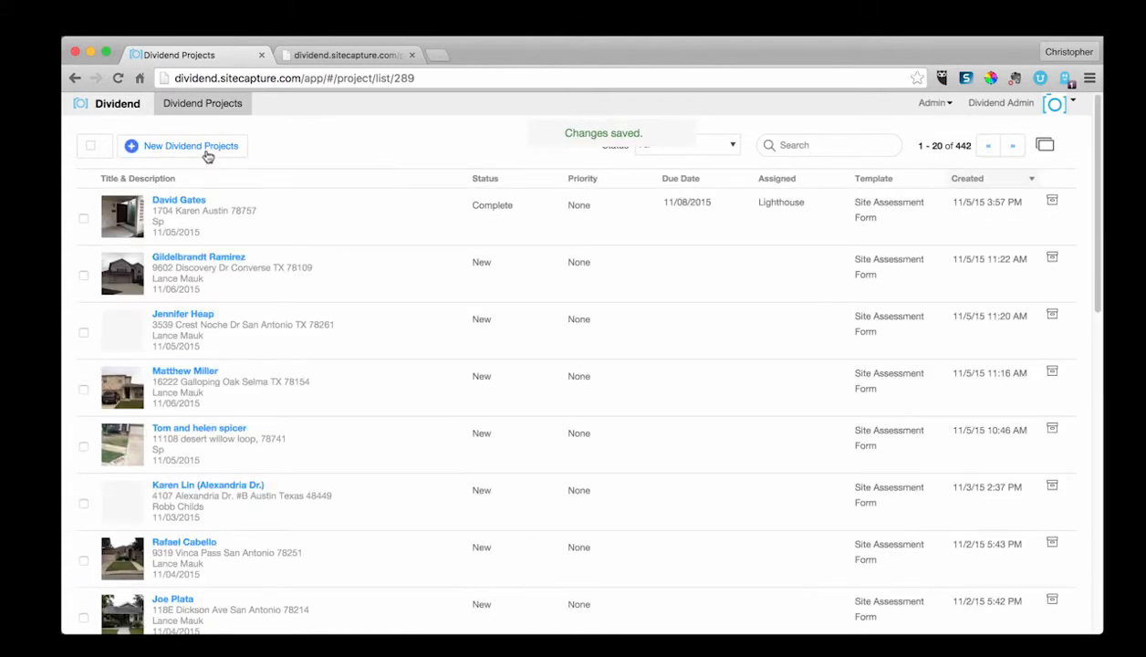
# Step: Create a new Dividend project using the Site Assessment Form template
pyautogui.click(210, 153)
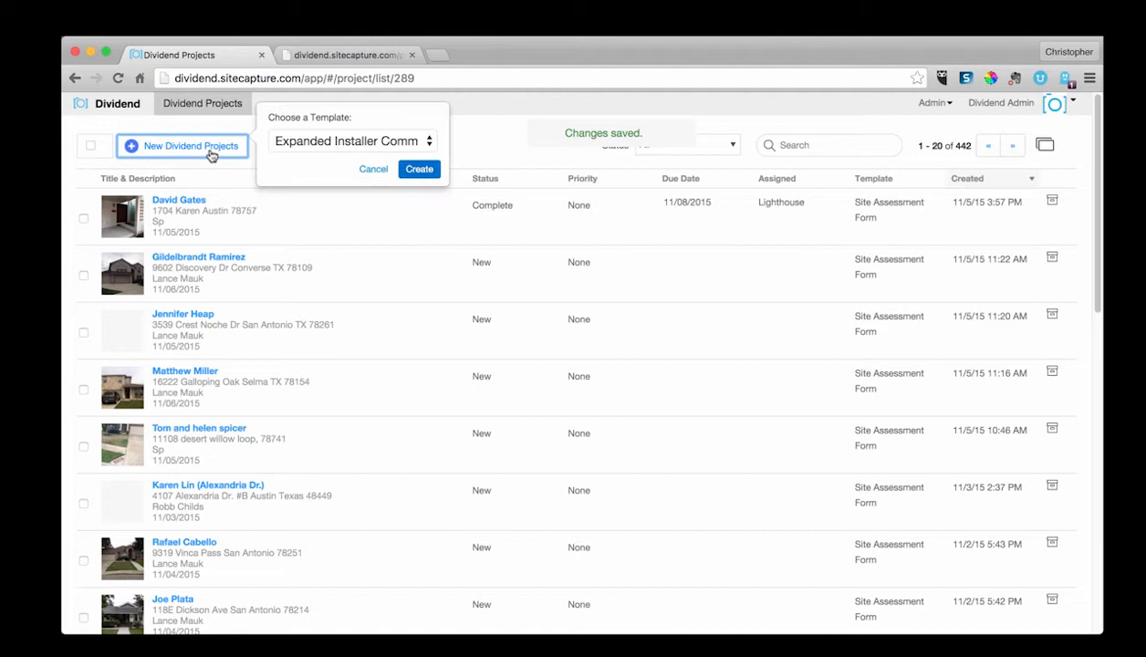
pyautogui.click(359, 142)
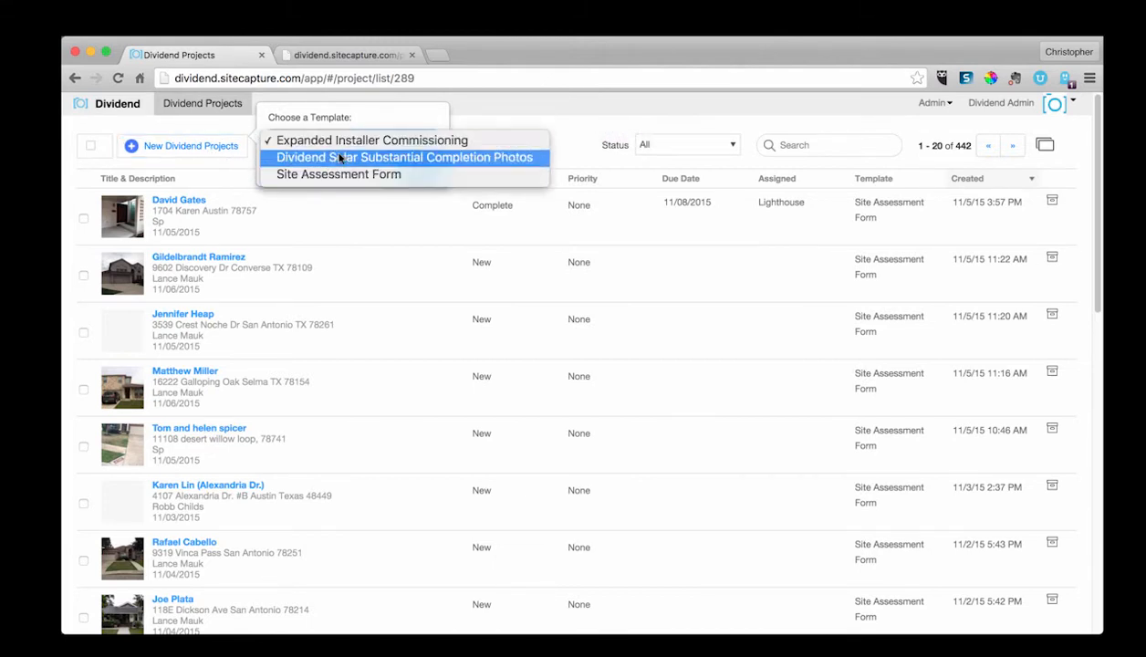
pyautogui.click(336, 175)
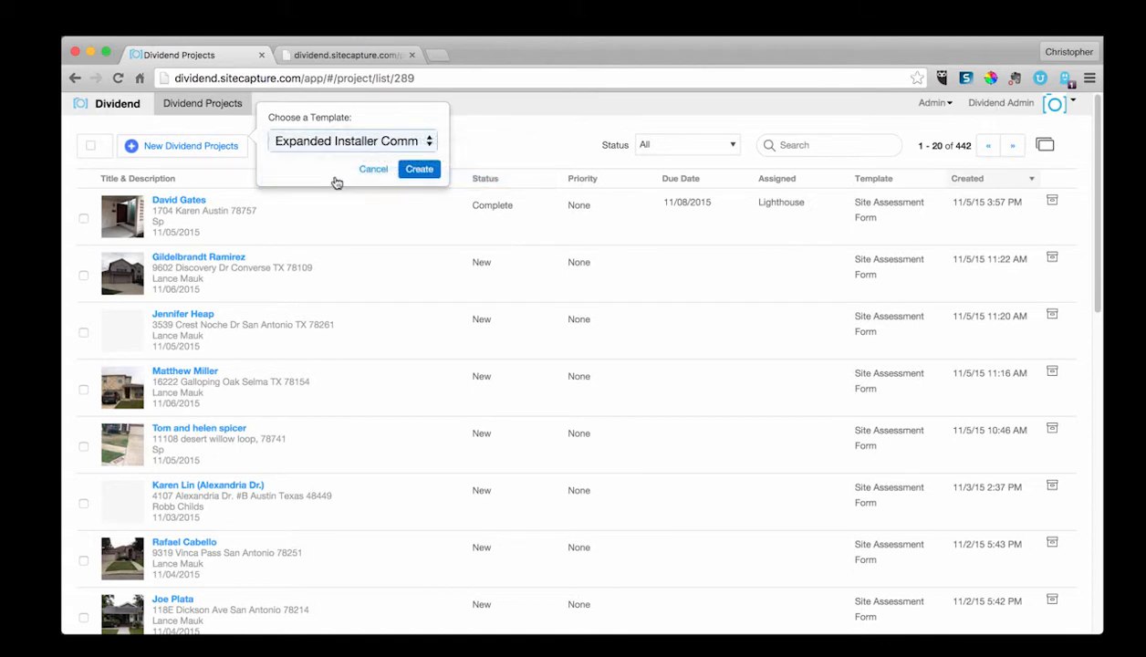
pyautogui.click(419, 172)
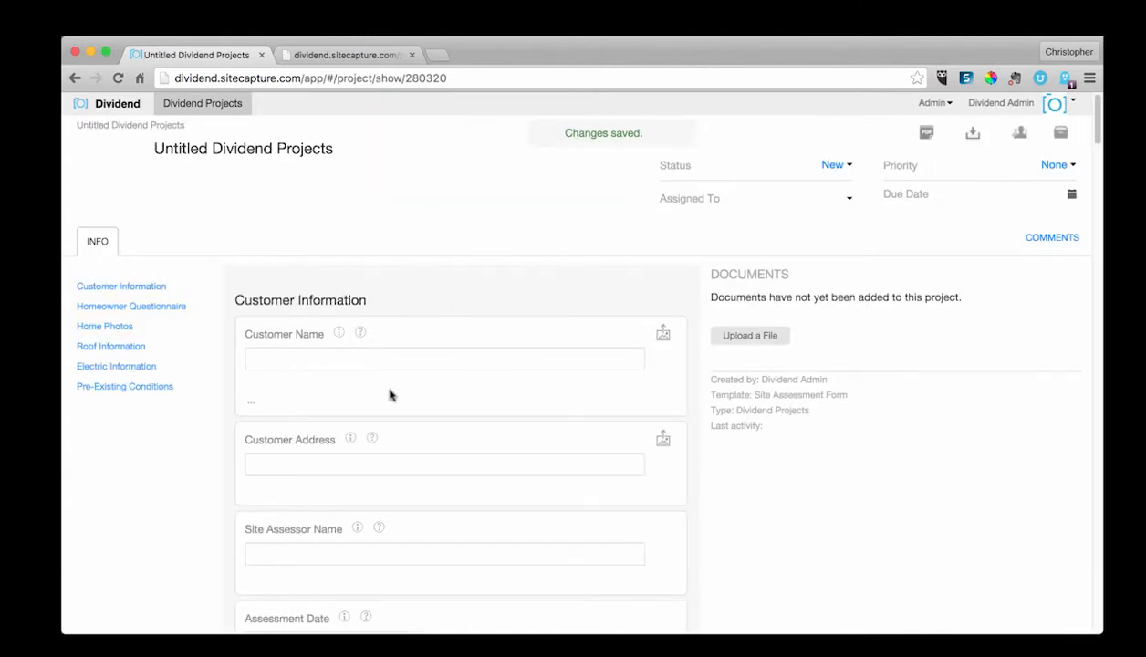
# Step: Enter Sample Case as the customer name of the new project
pyautogui.click(383, 360)
pyautogui.scroll(-1, 384, 372)
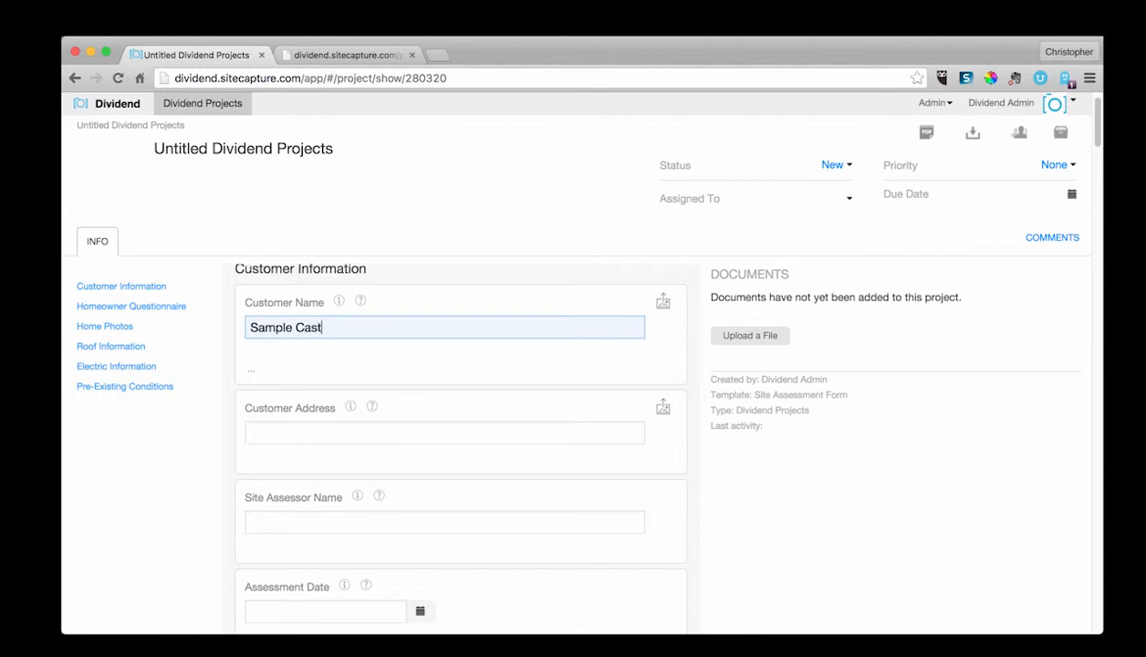
pyautogui.click(356, 433)
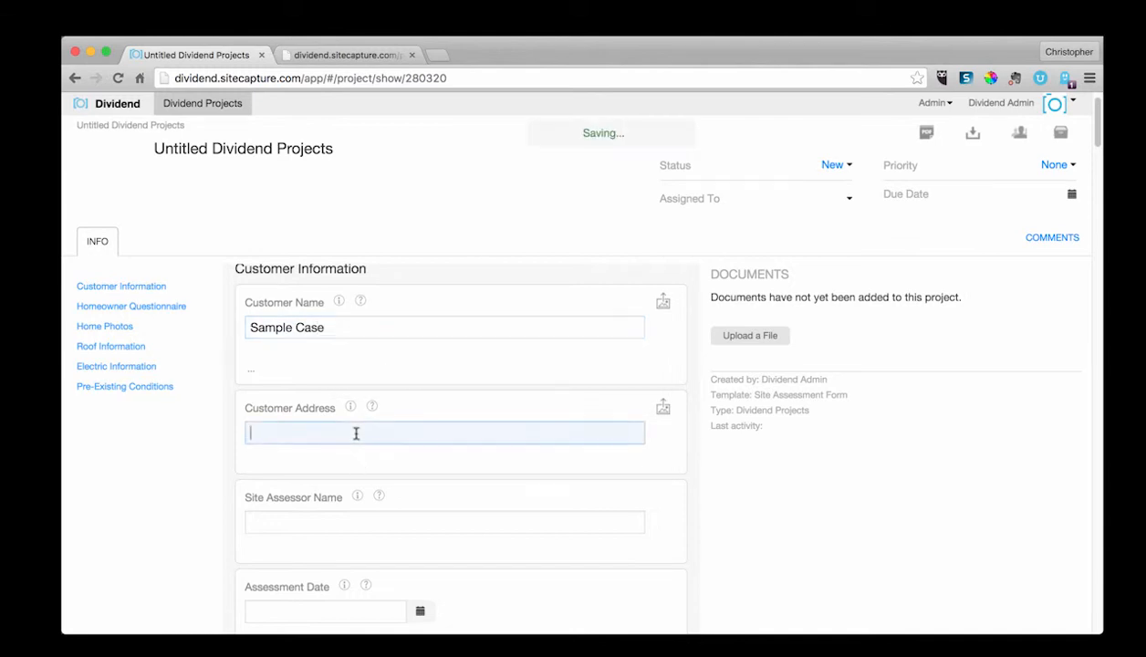
# Step: Assign the project to Dividend Admin
pyautogui.click(791, 198)
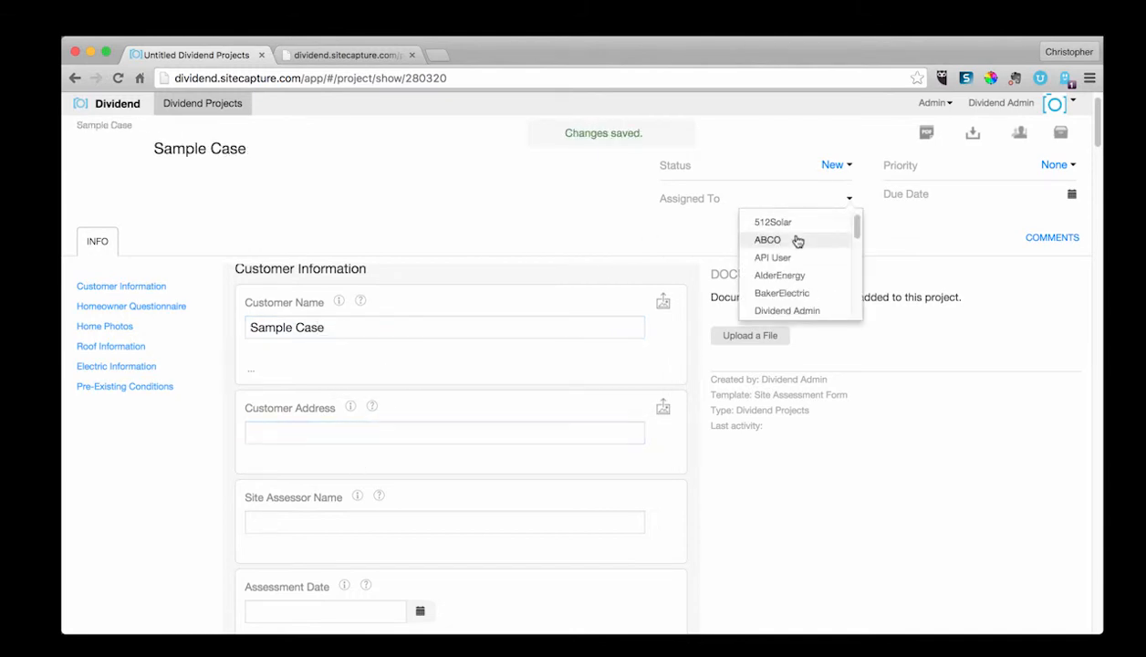
pyautogui.click(789, 225)
pyautogui.click(836, 201)
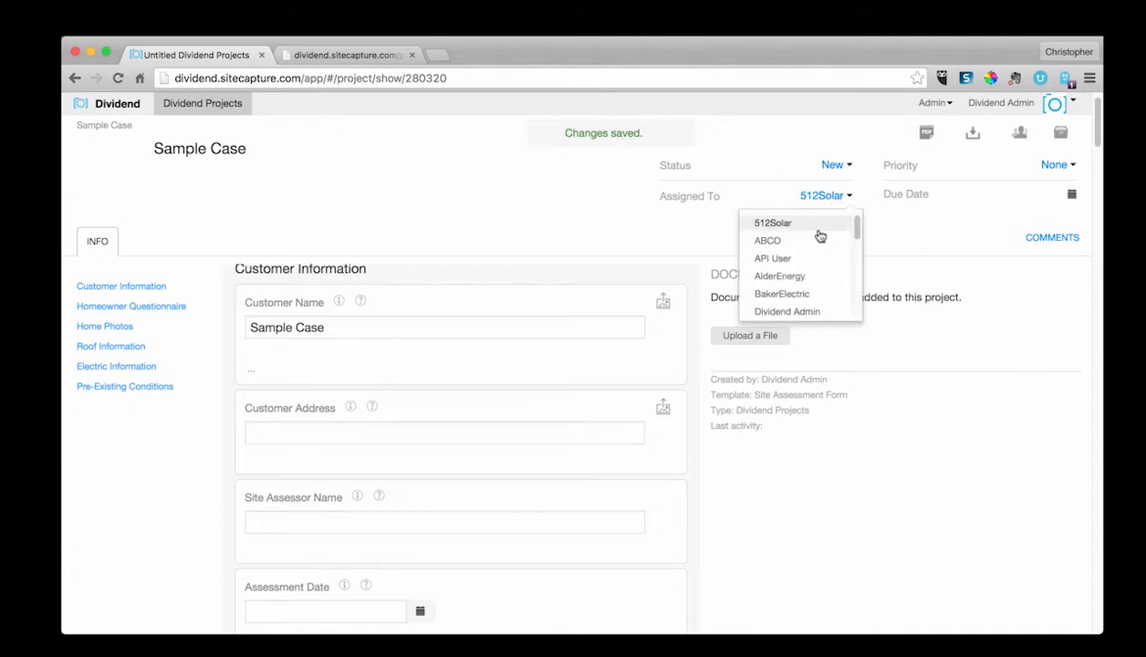
pyautogui.click(776, 311)
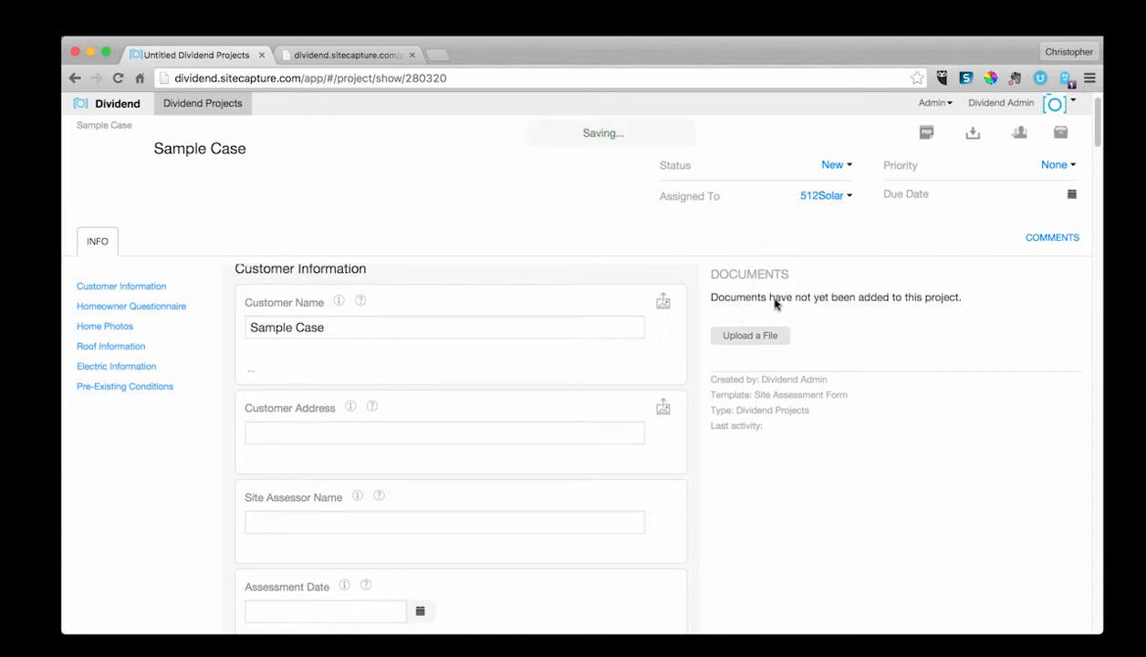
# Step: Set the project status to Assigned and the due date to November 19, 2015
pyautogui.click(854, 163)
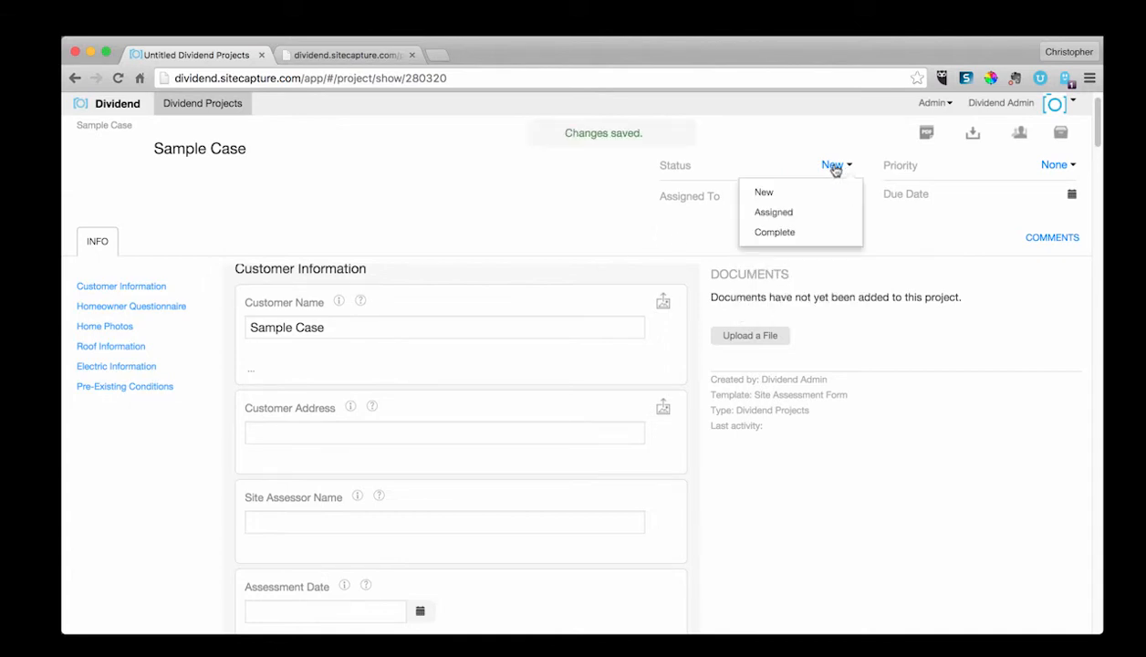
pyautogui.click(818, 216)
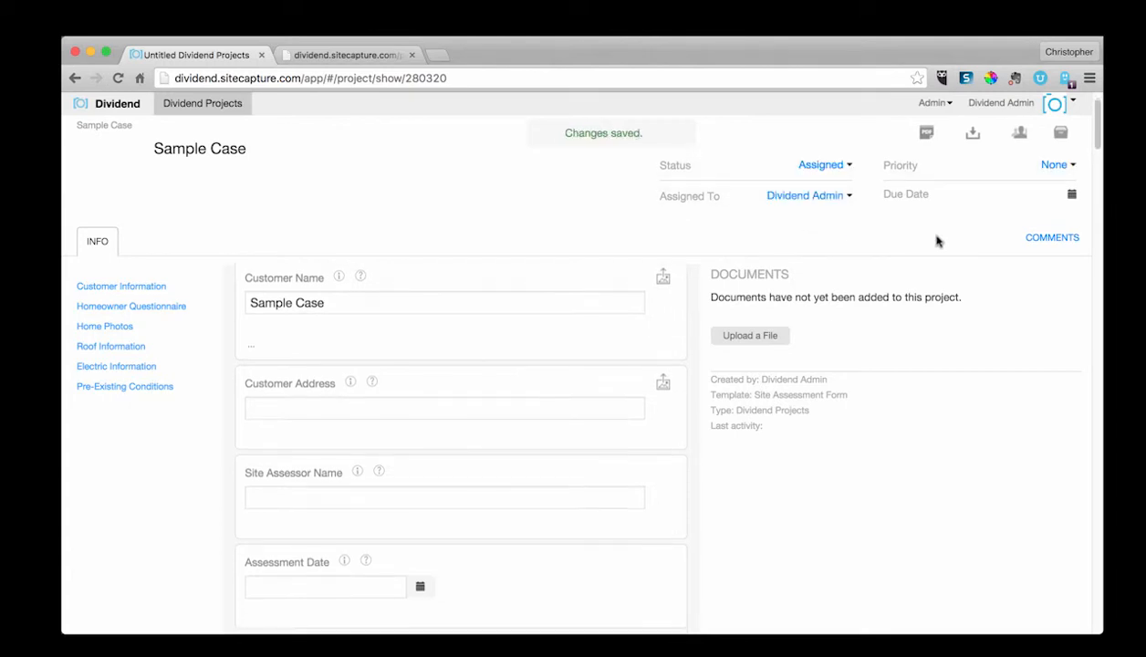
pyautogui.click(1073, 197)
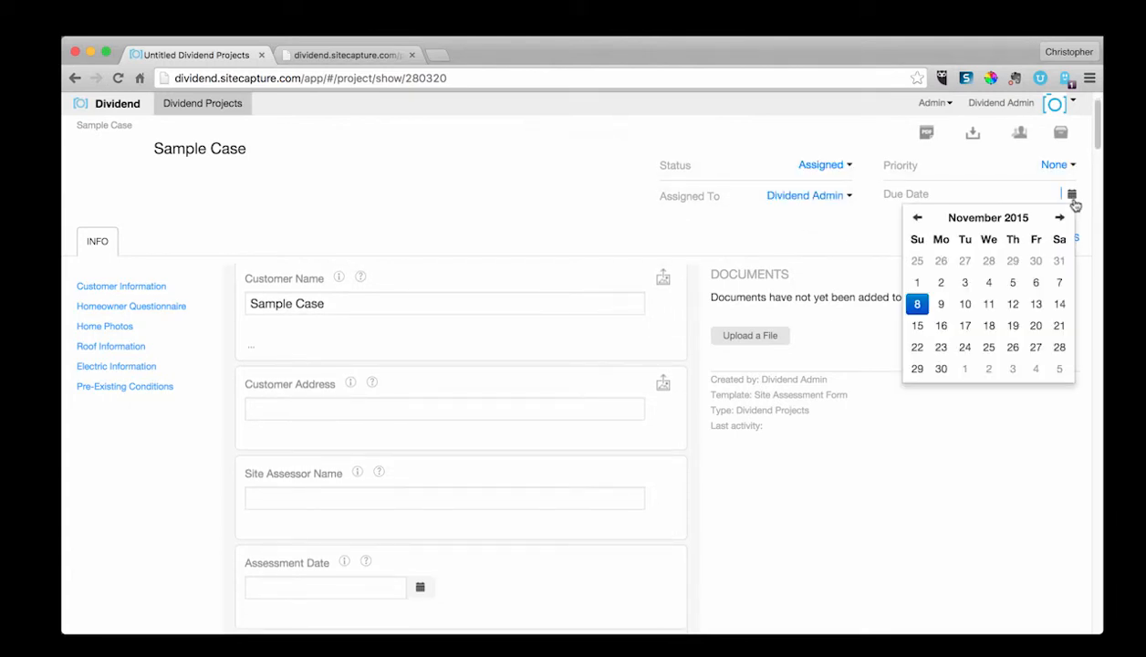
pyautogui.click(1012, 326)
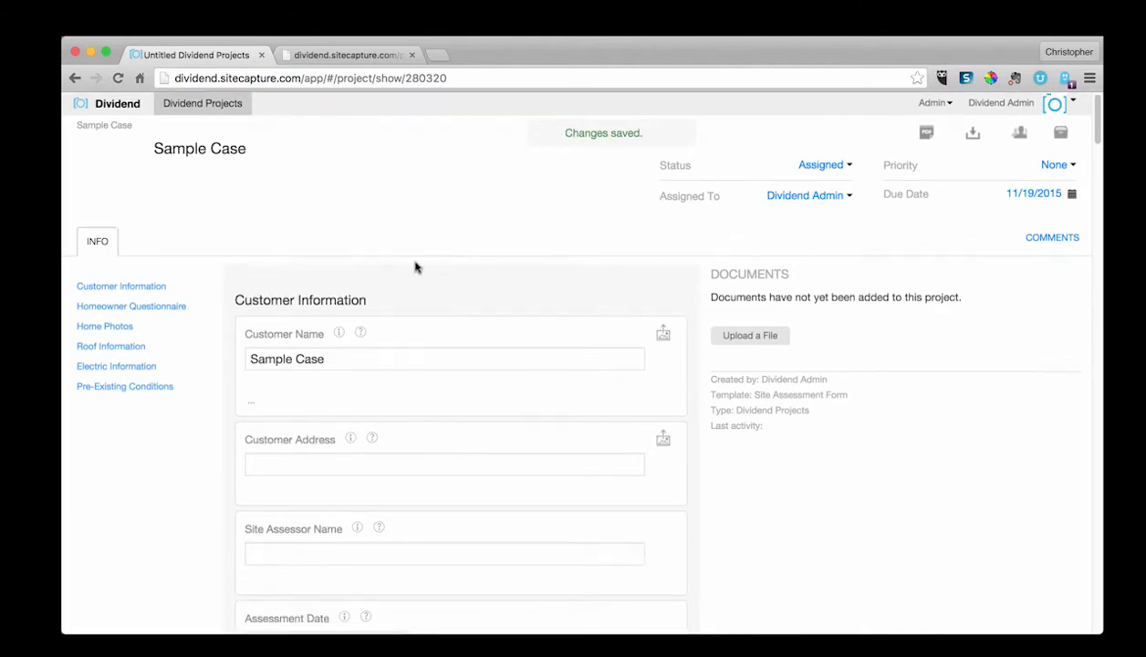
# Step: Jump between the Home Photos, Homeowner Questionnaire and Customer Information form sections
pyautogui.click(109, 329)
pyautogui.click(115, 306)
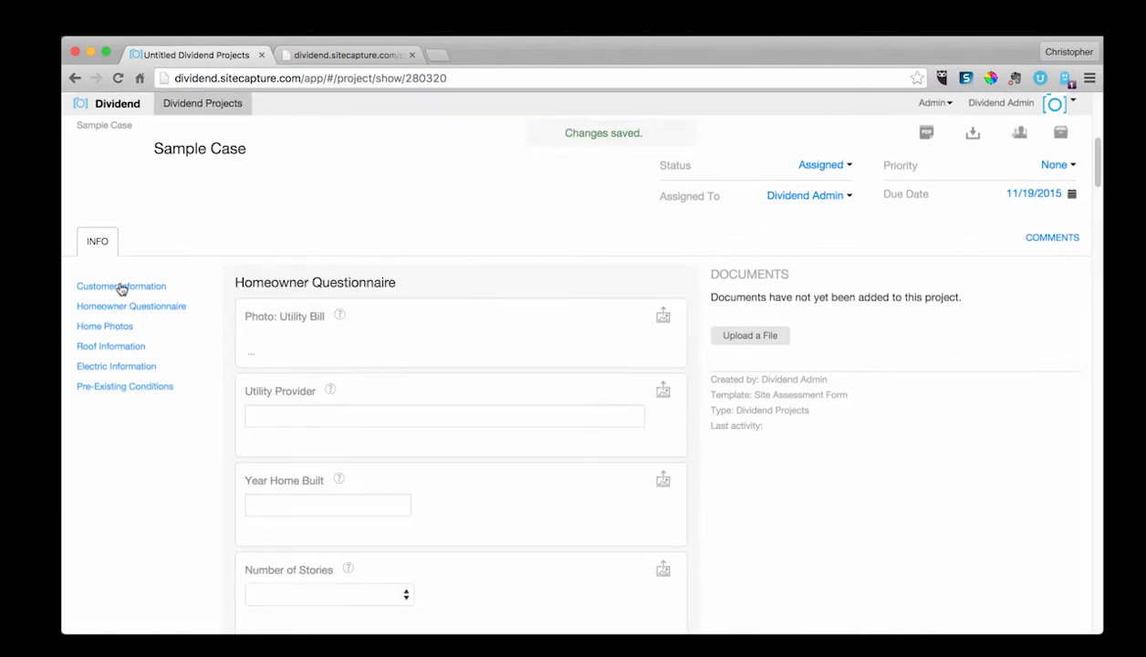
pyautogui.click(121, 286)
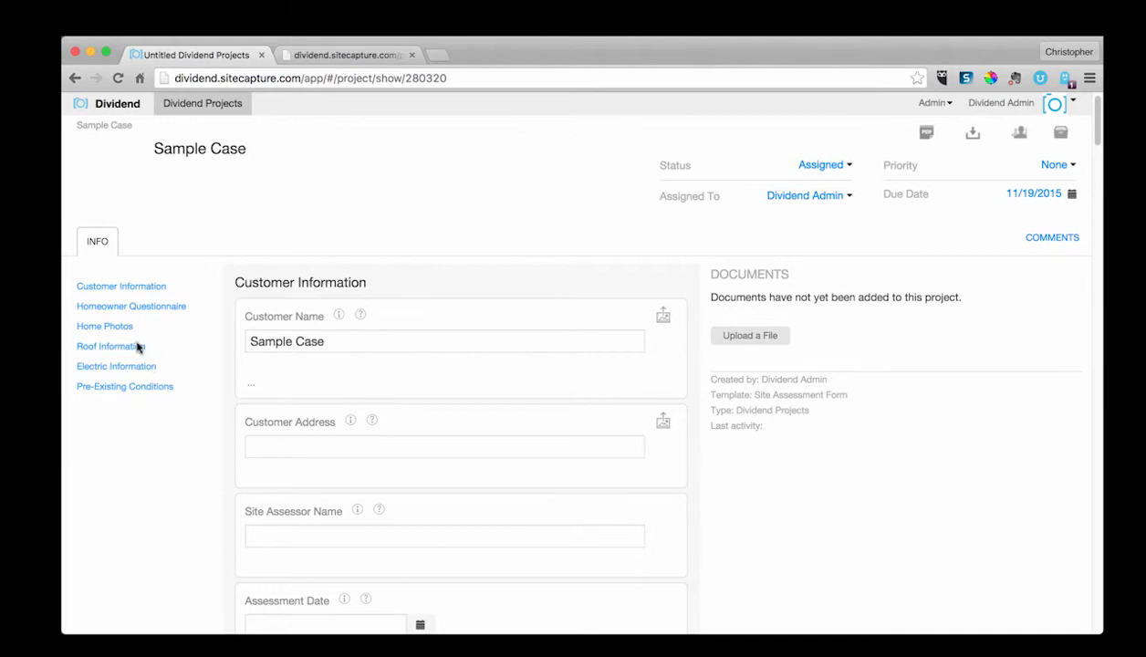
# Step: Change the project status to Complete and then to New
pyautogui.click(819, 166)
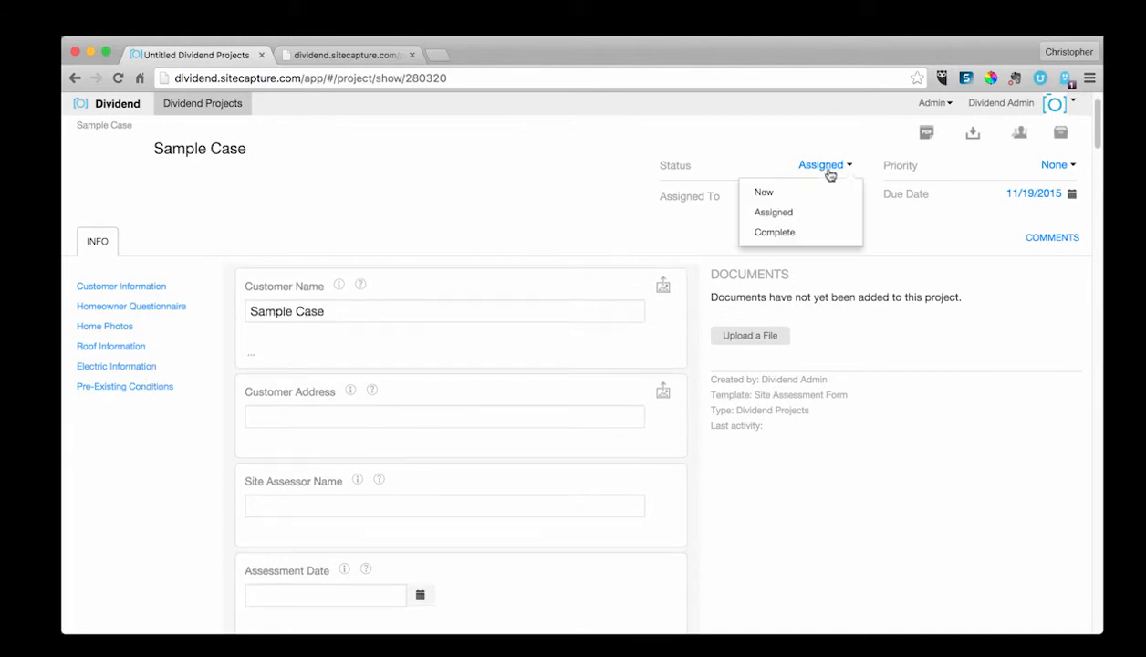
pyautogui.click(808, 239)
pyautogui.click(821, 166)
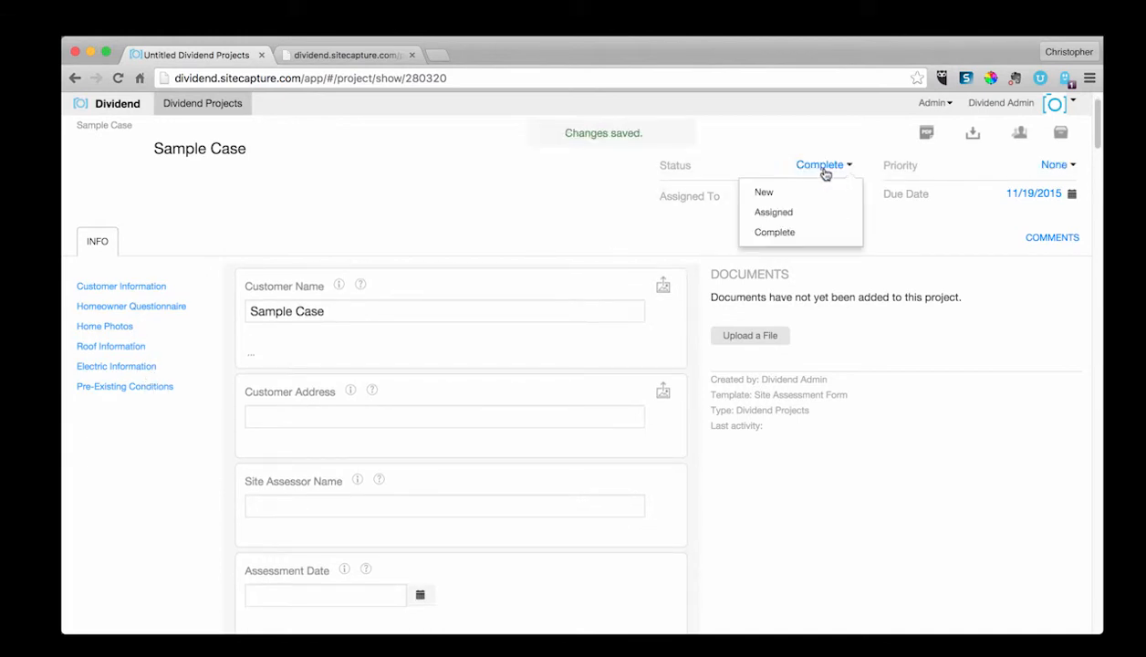
pyautogui.click(808, 195)
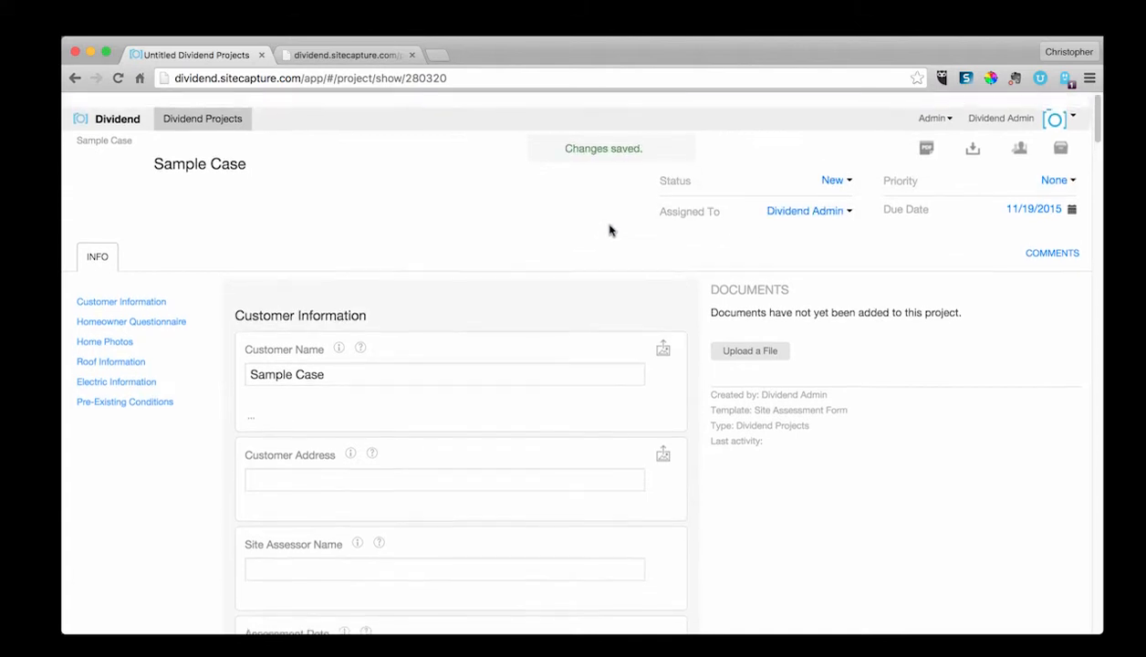
# Step: Open the Expanded Installer Commissioning template from the admin templates list
pyautogui.click(939, 106)
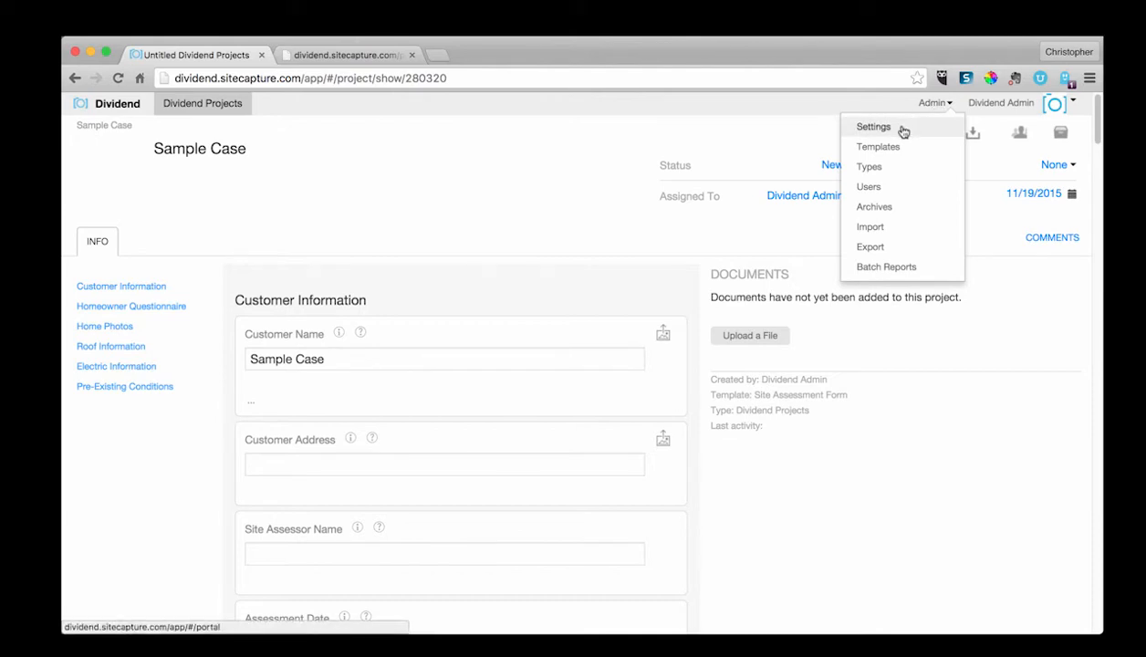
pyautogui.click(901, 146)
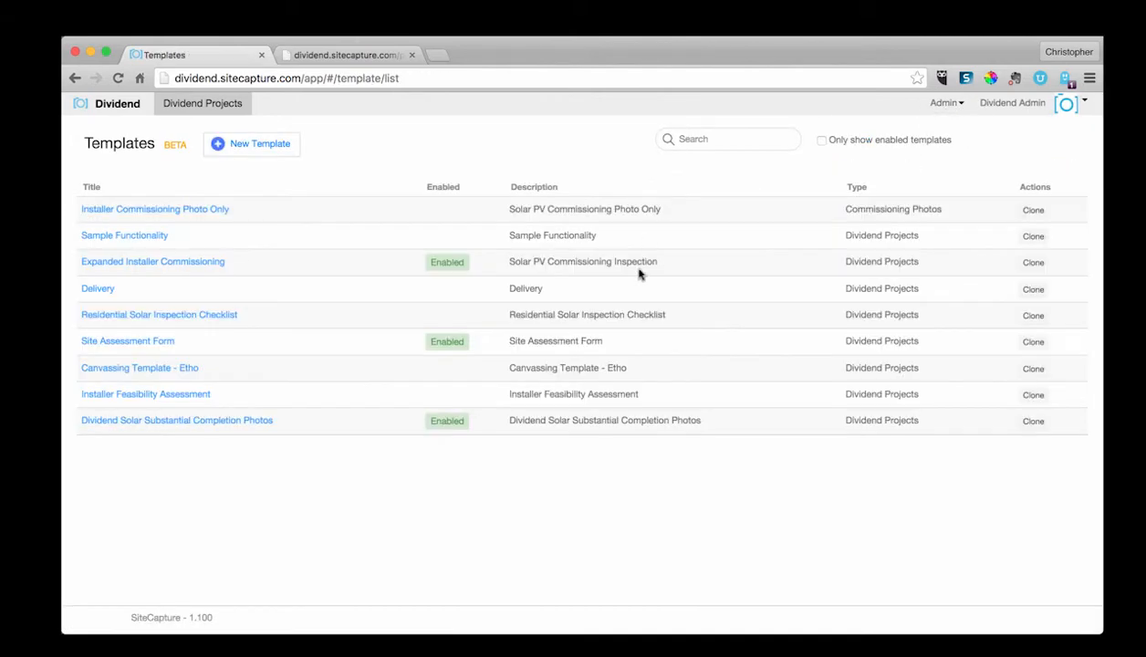
pyautogui.click(184, 267)
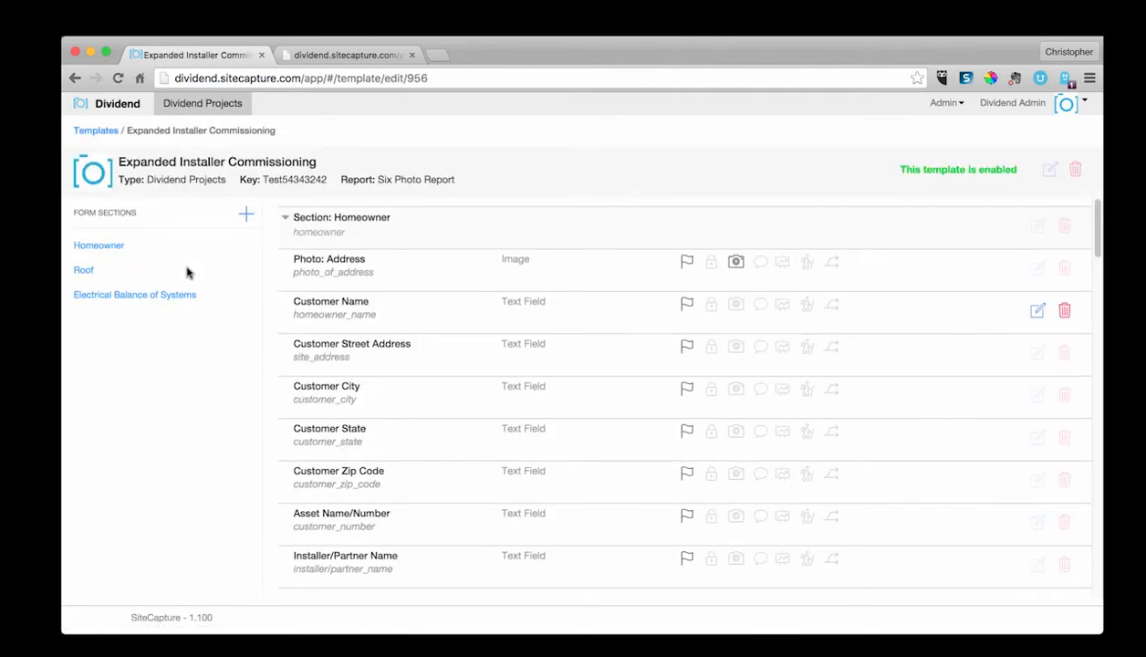
# Step: Open the Delivery template and add a new form section titled Outside of Home
pyautogui.click(958, 108)
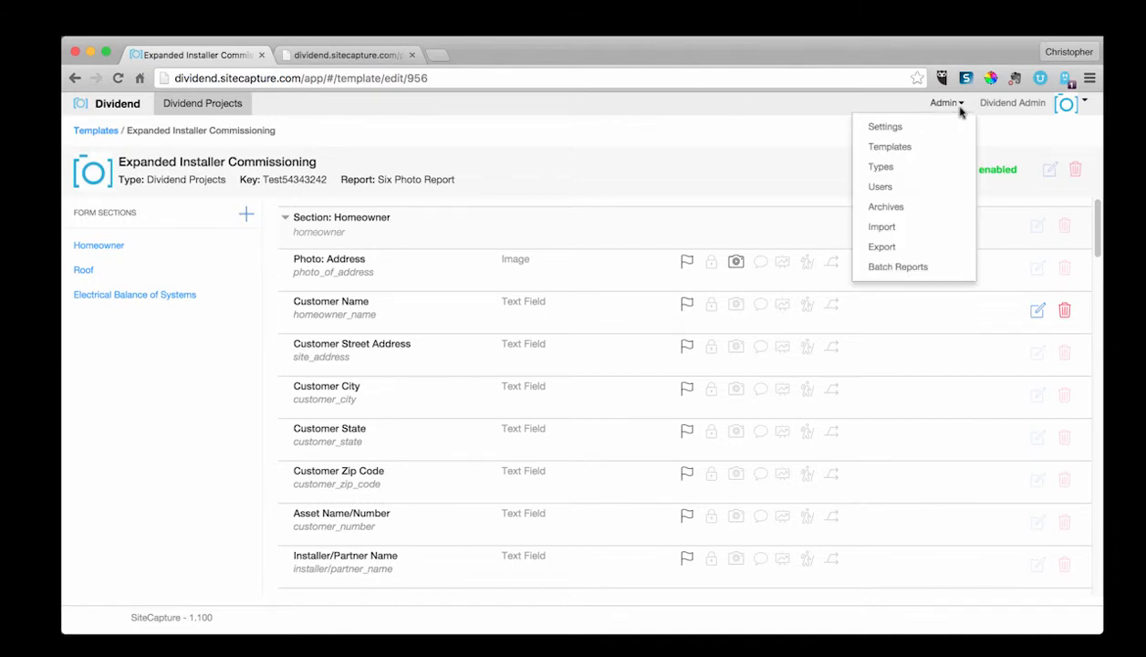
pyautogui.click(899, 148)
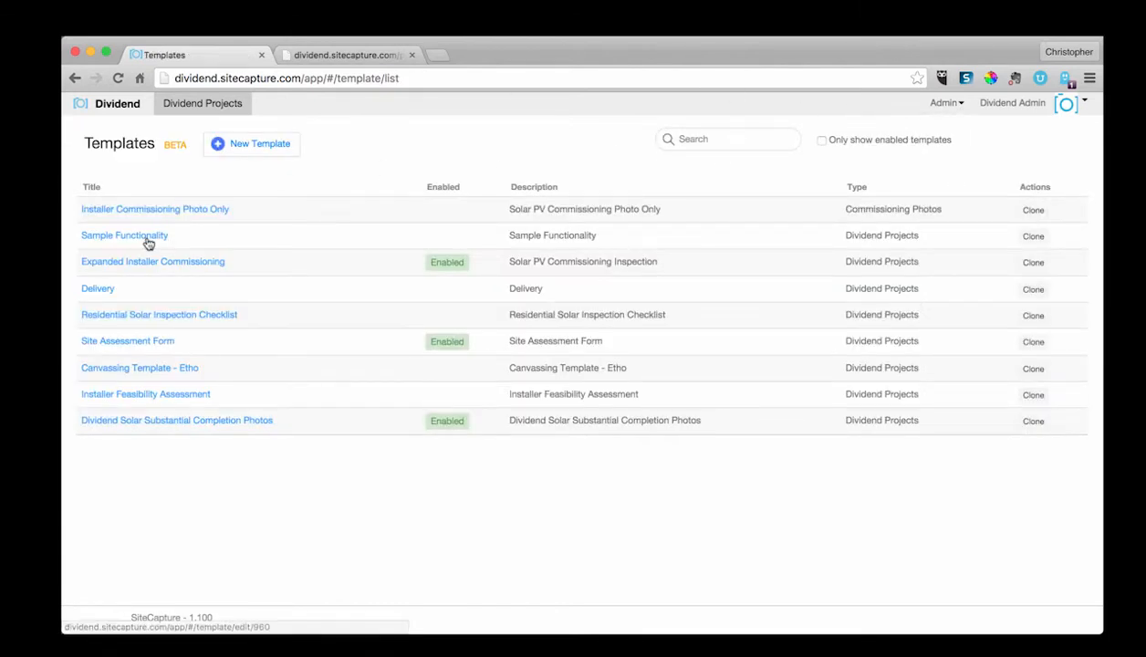
pyautogui.click(102, 290)
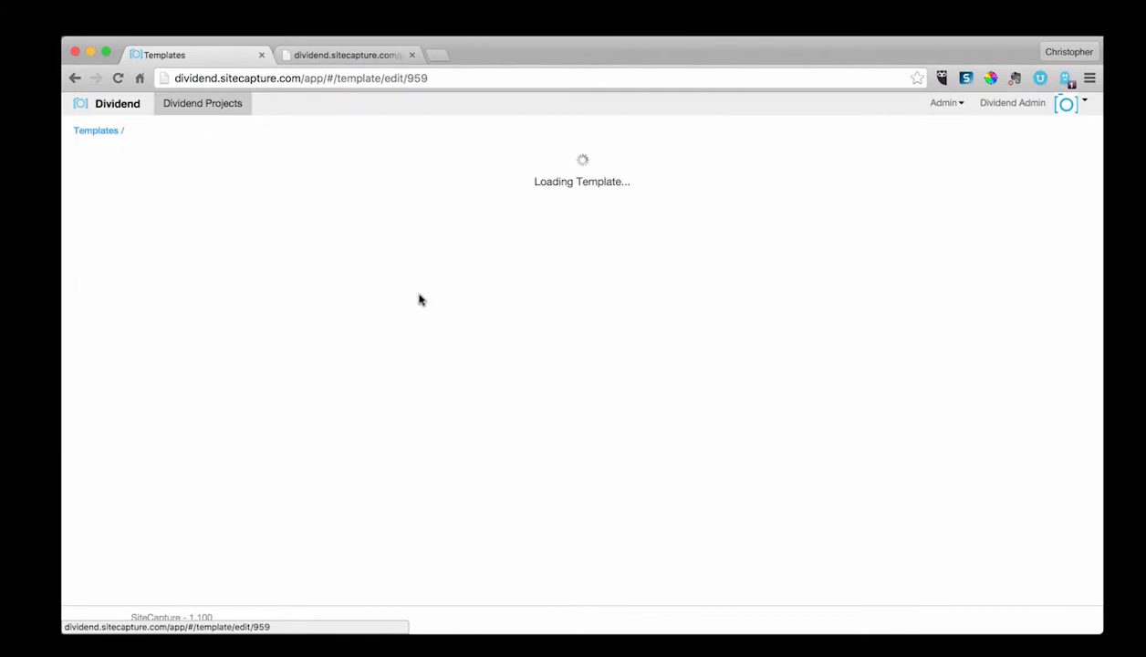
pyautogui.click(240, 213)
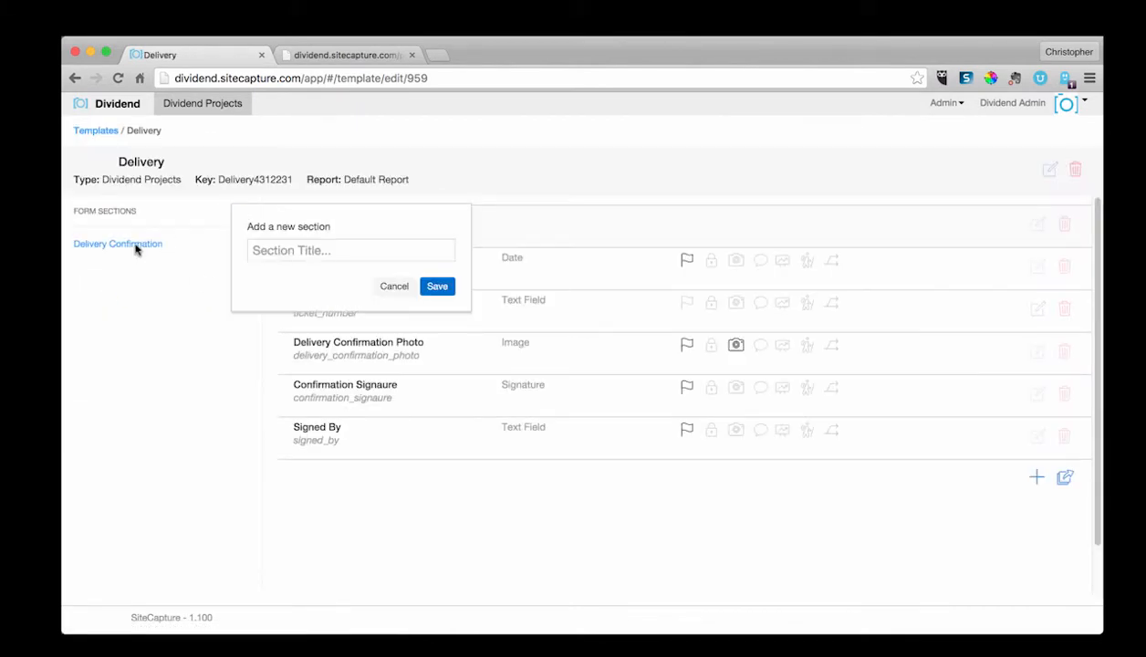
pyautogui.click(382, 256)
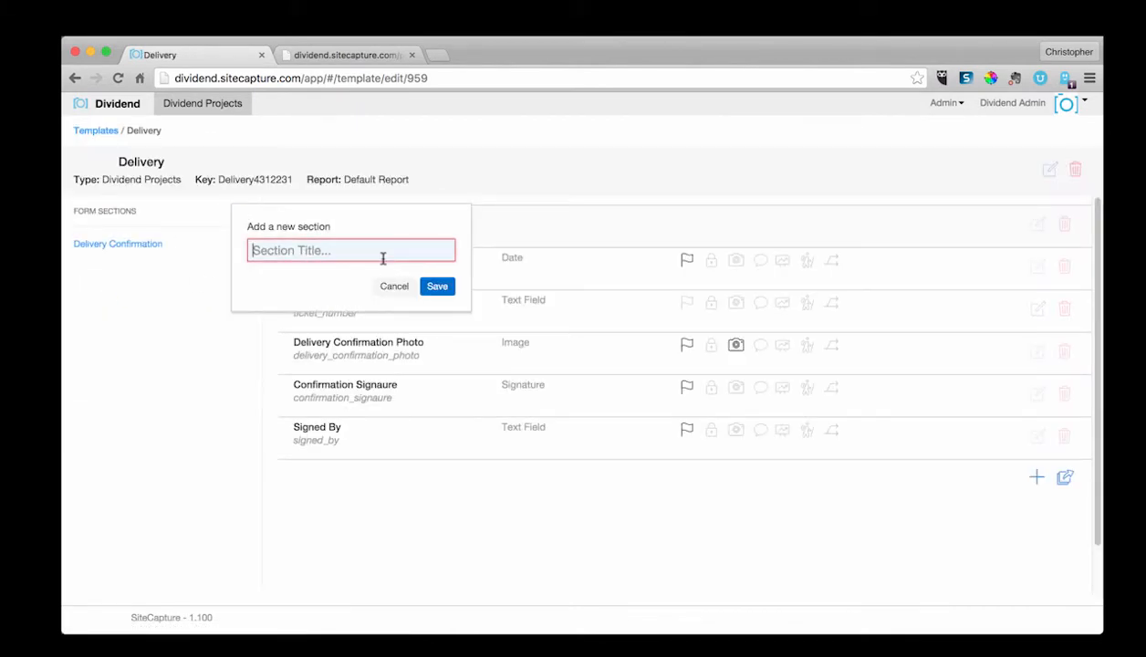
pyautogui.write('Outside of Home')
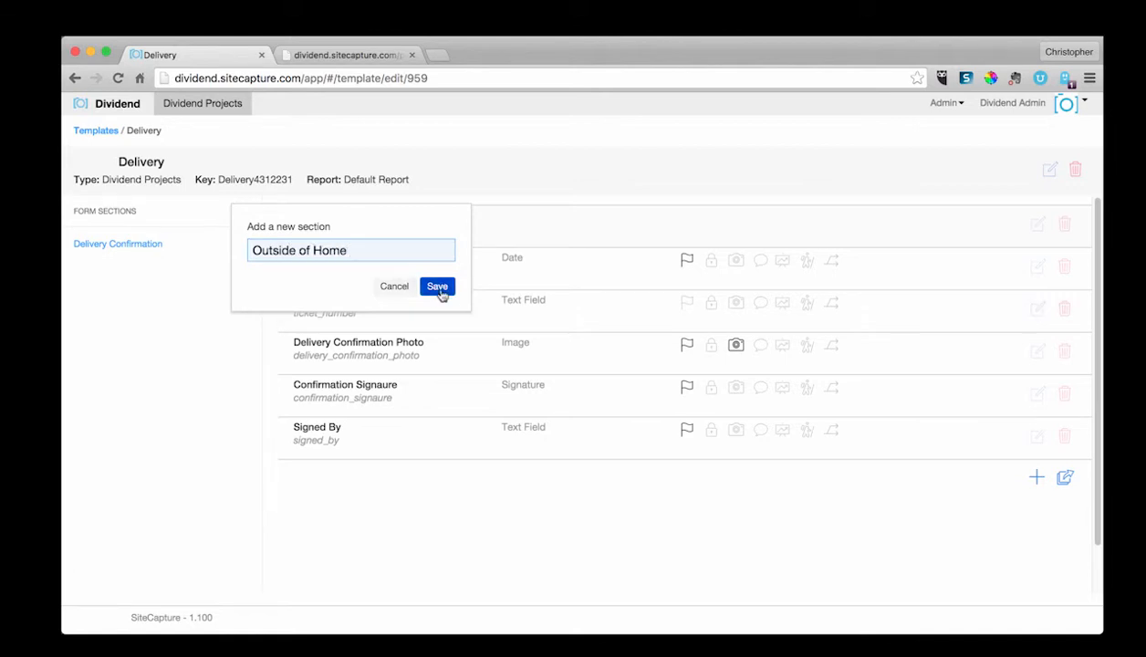
pyautogui.click(437, 287)
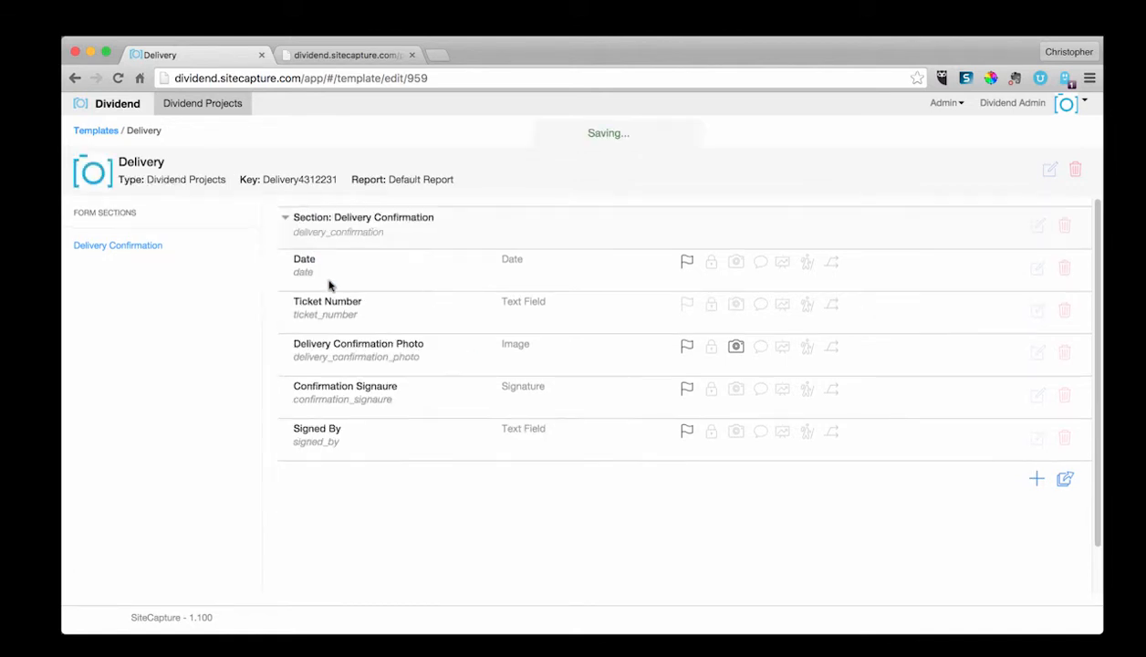
# Step: Add a new field to the Outside of Home section named Photo of Outside of Home, with the same text as its description
pyautogui.click(118, 276)
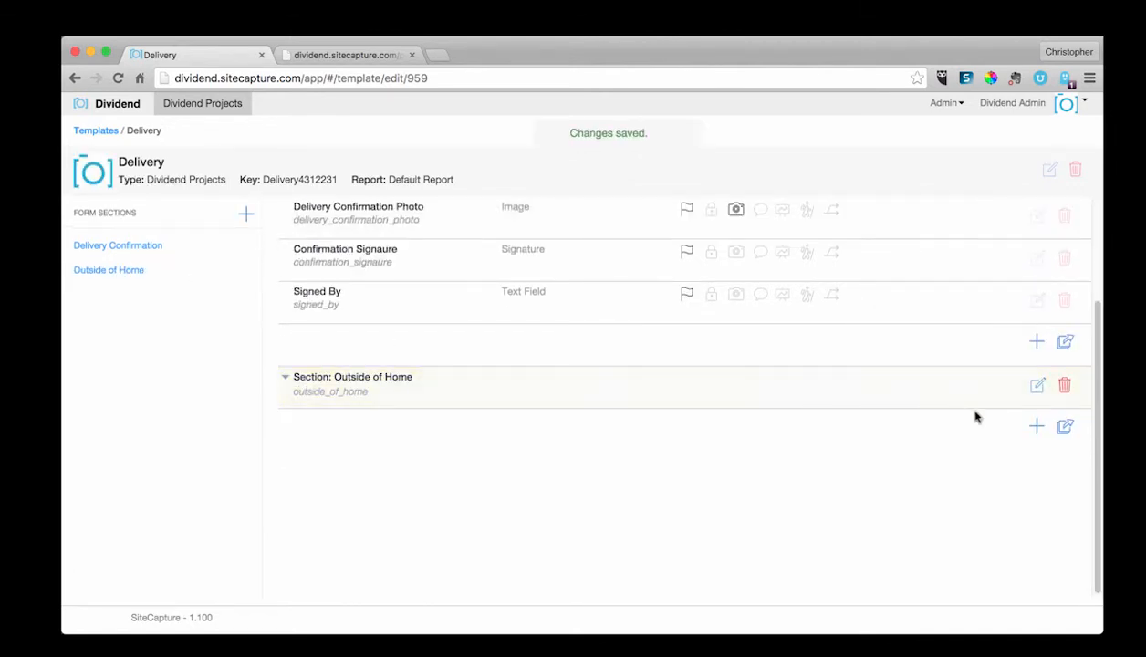
pyautogui.click(1036, 426)
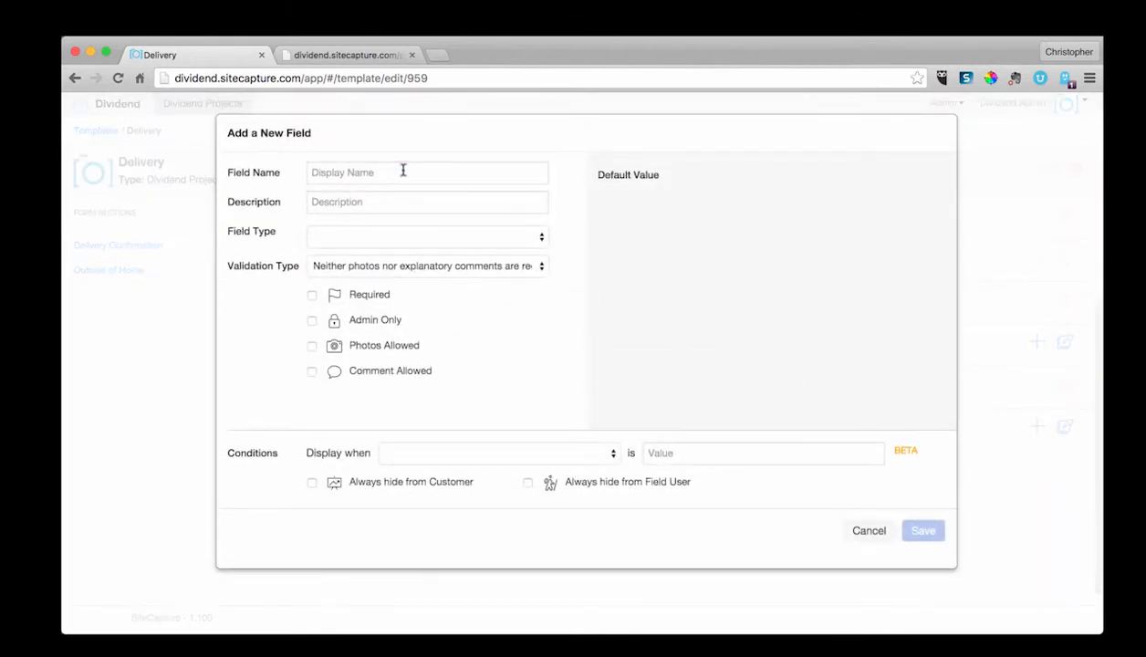
pyautogui.click(402, 171)
pyautogui.write('Photo of Outside of Home')
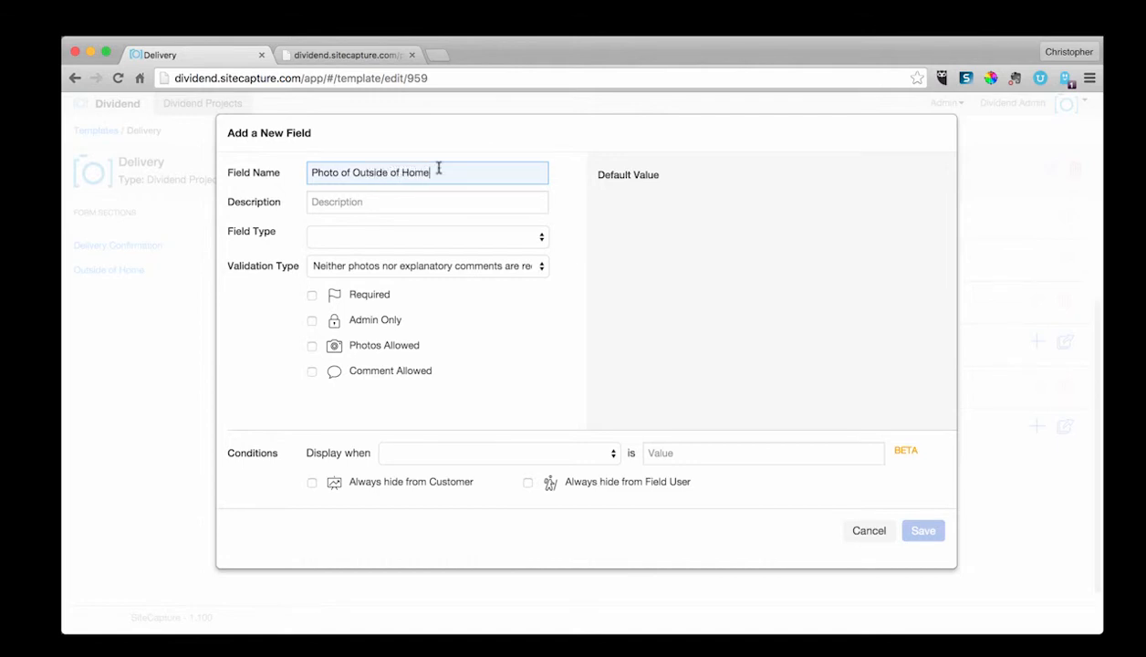
pyautogui.tripleClick(307, 172)
pyautogui.hotkey('ctrl', 'c')
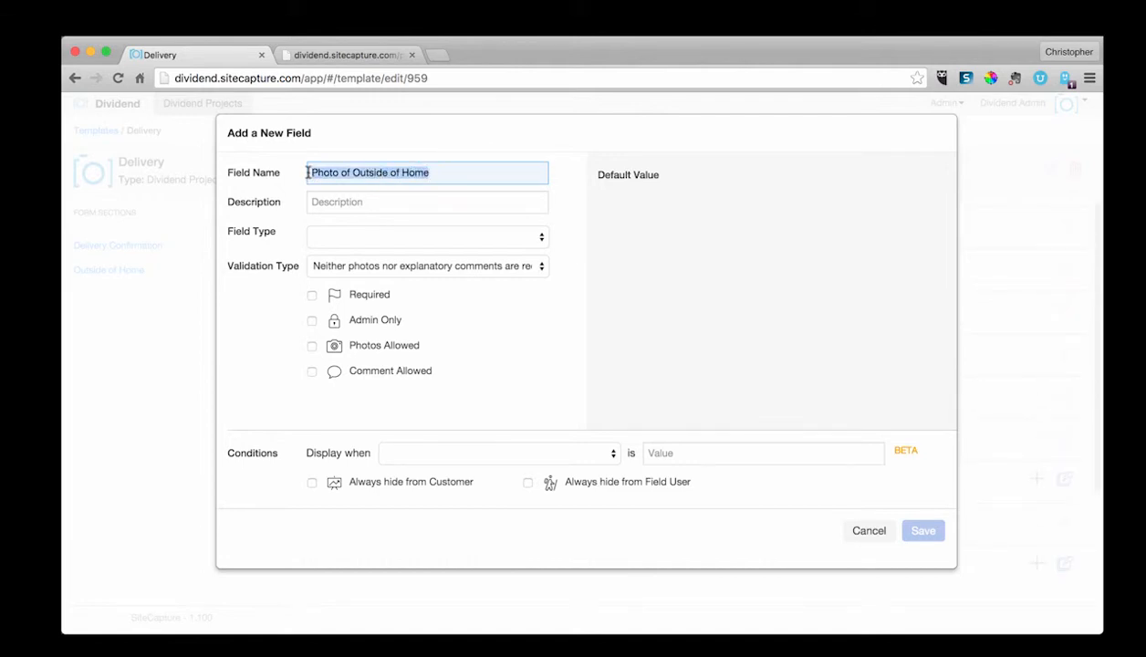
pyautogui.click(344, 209)
pyautogui.hotkey('ctrl', 'v')
# Step: Set the new field's type to Boolean and then to Selection
pyautogui.click(358, 236)
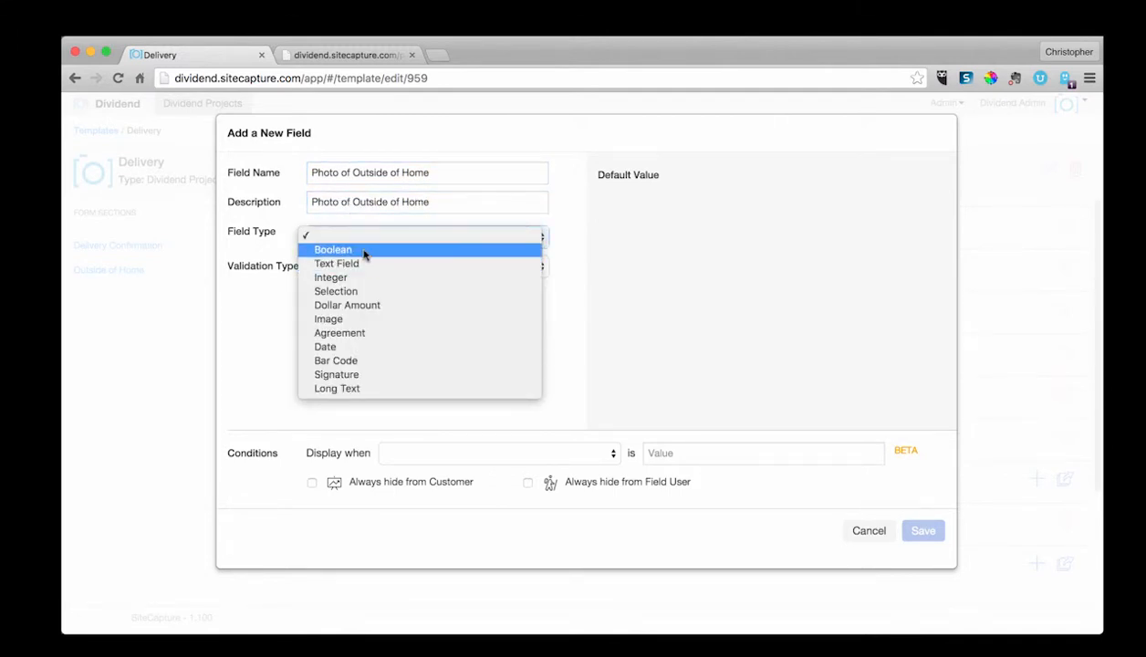
pyautogui.click(363, 252)
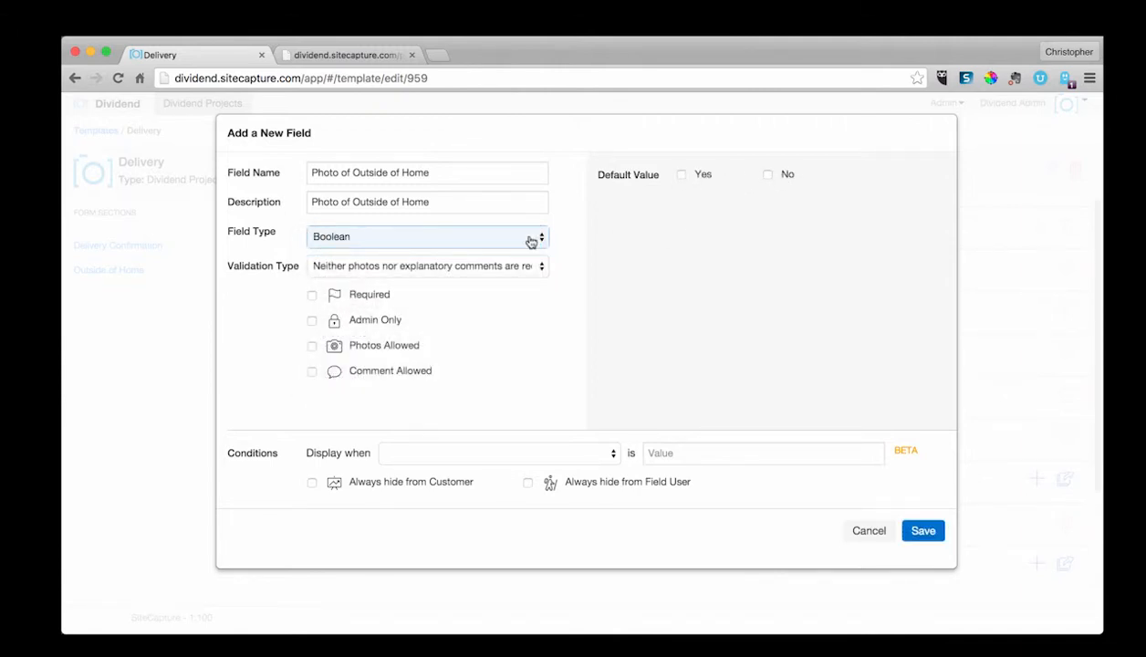
pyautogui.click(493, 242)
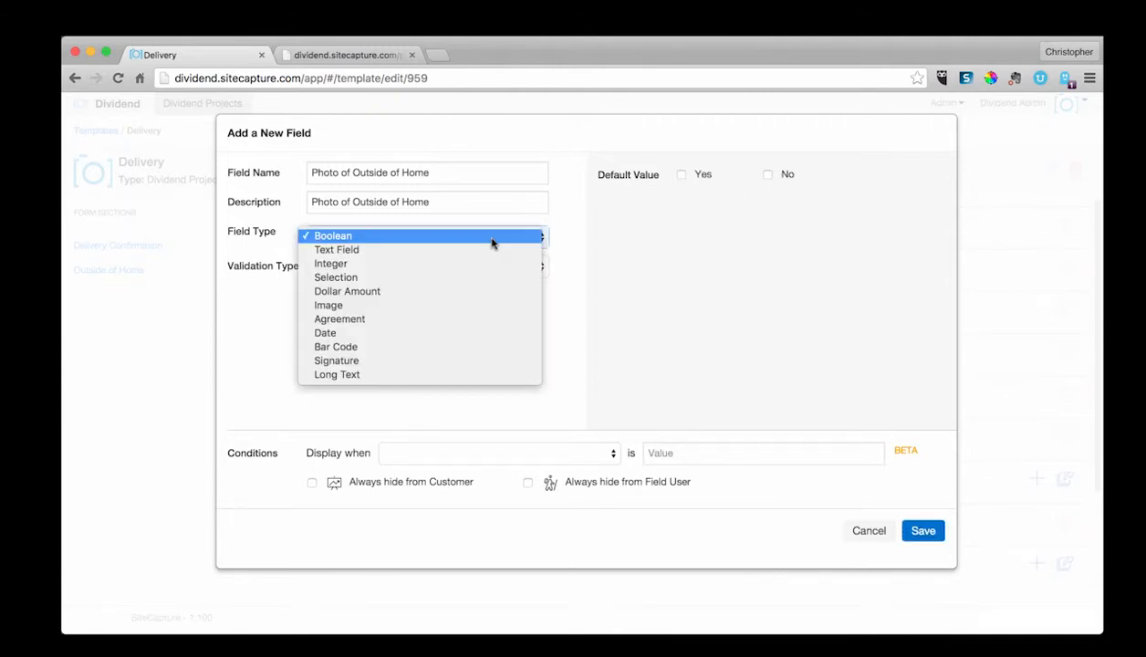
pyautogui.click(461, 280)
# Step: Add a selection option named Choice 1 with value 1
pyautogui.click(675, 318)
pyautogui.write('Choice 1')
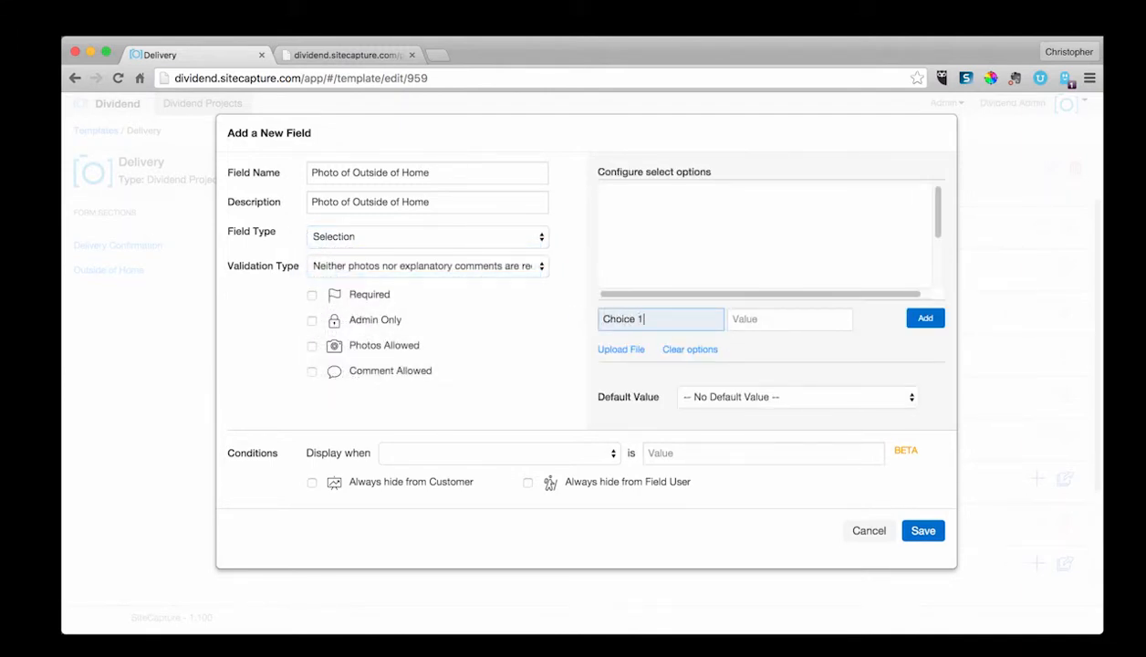
pyautogui.press('Tab')
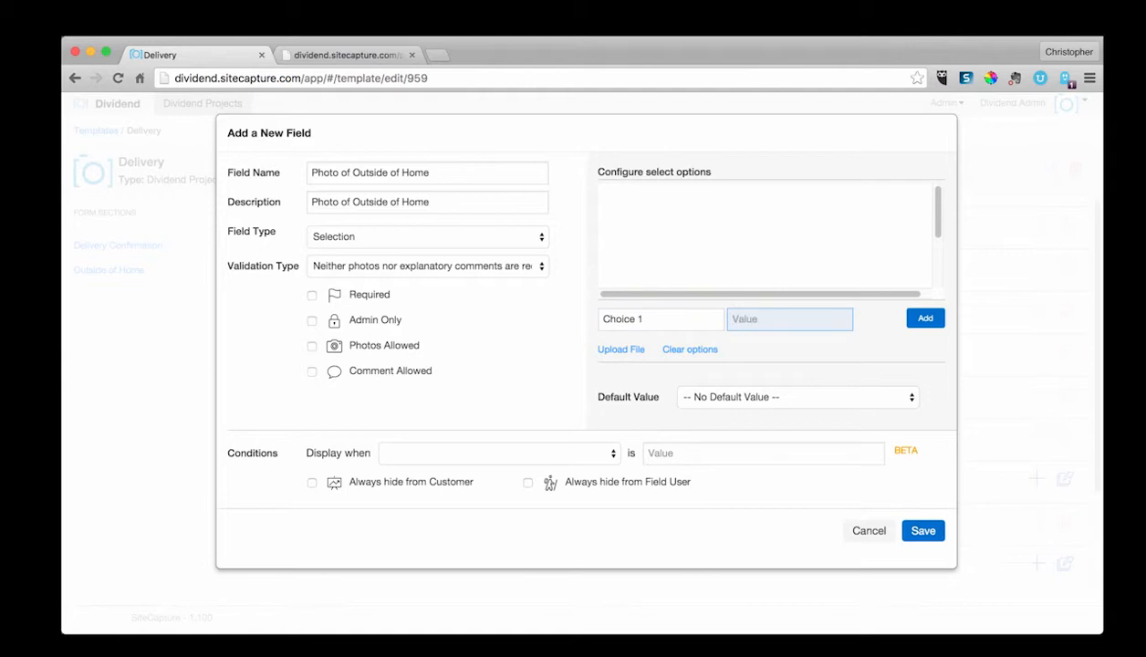
pyautogui.write('1')
pyautogui.press('Return')
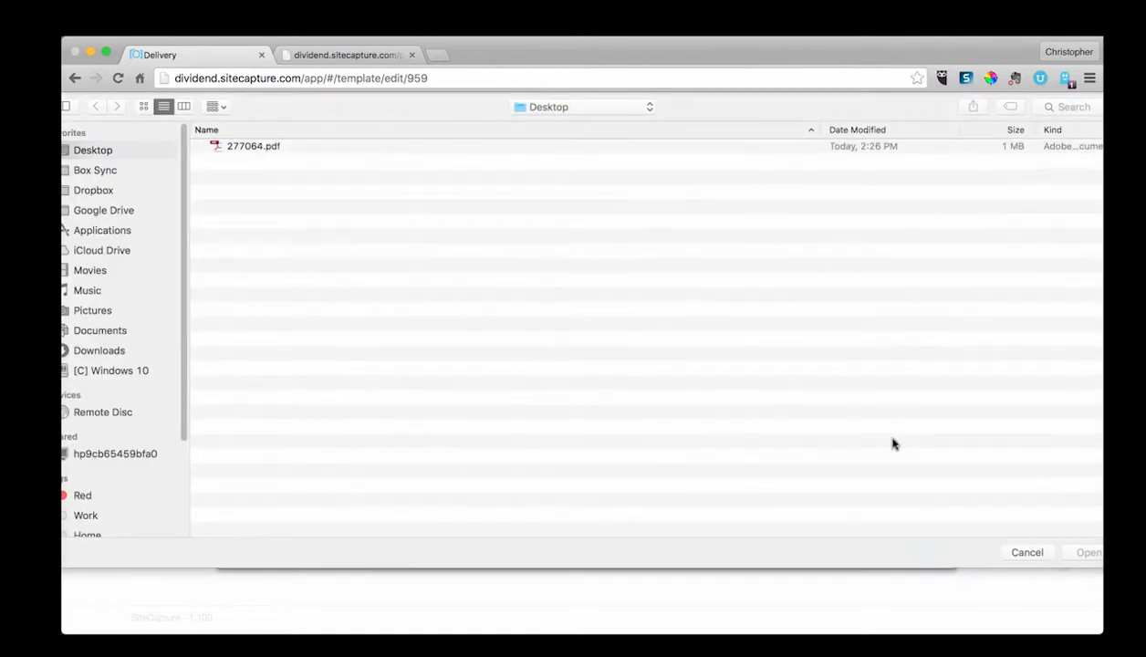
pyautogui.click(1025, 551)
pyautogui.click(929, 324)
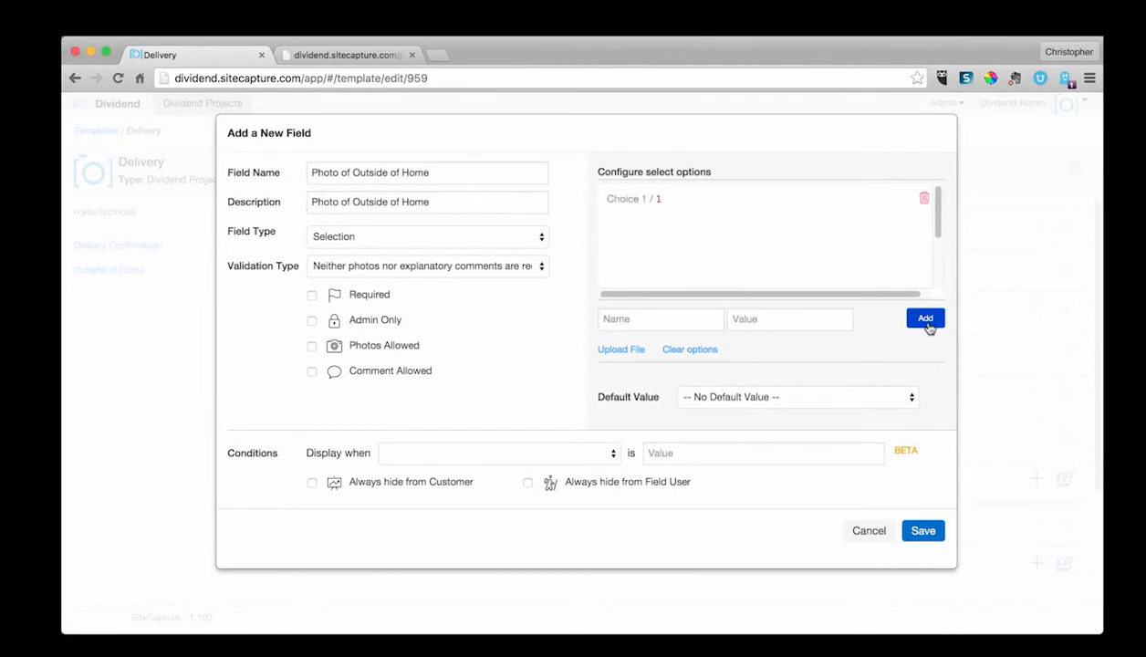
# Step: Add a second selection option named Choice 2 with value 2
pyautogui.click(685, 313)
pyautogui.write('Choice 2')
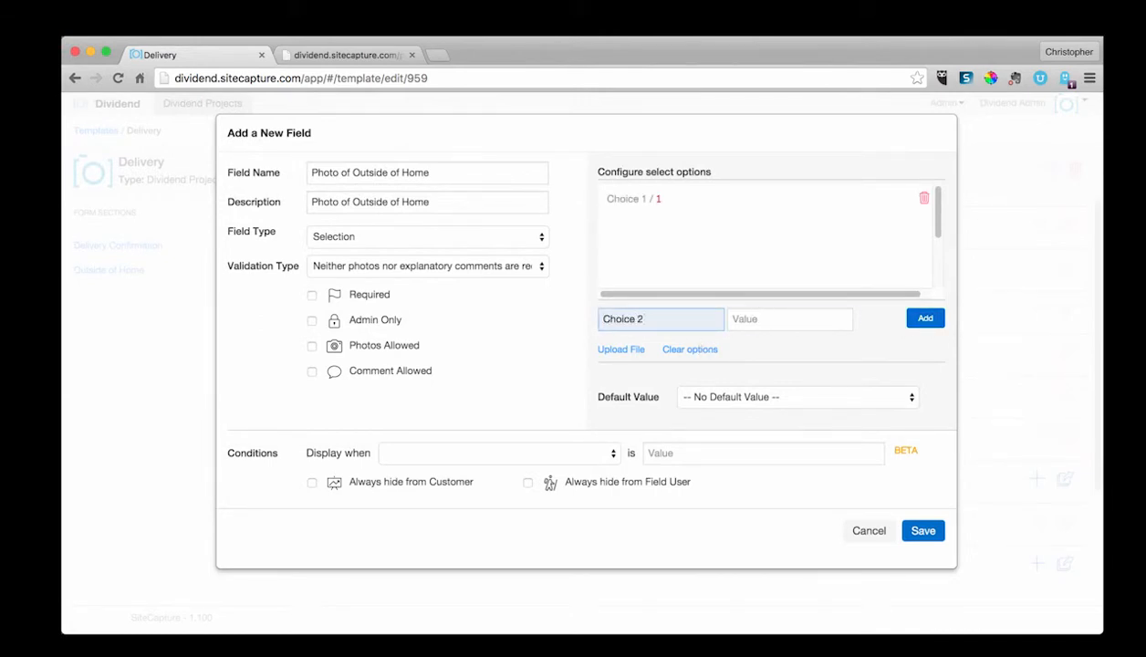
pyautogui.press('Tab')
pyautogui.write('2')
pyautogui.click(919, 322)
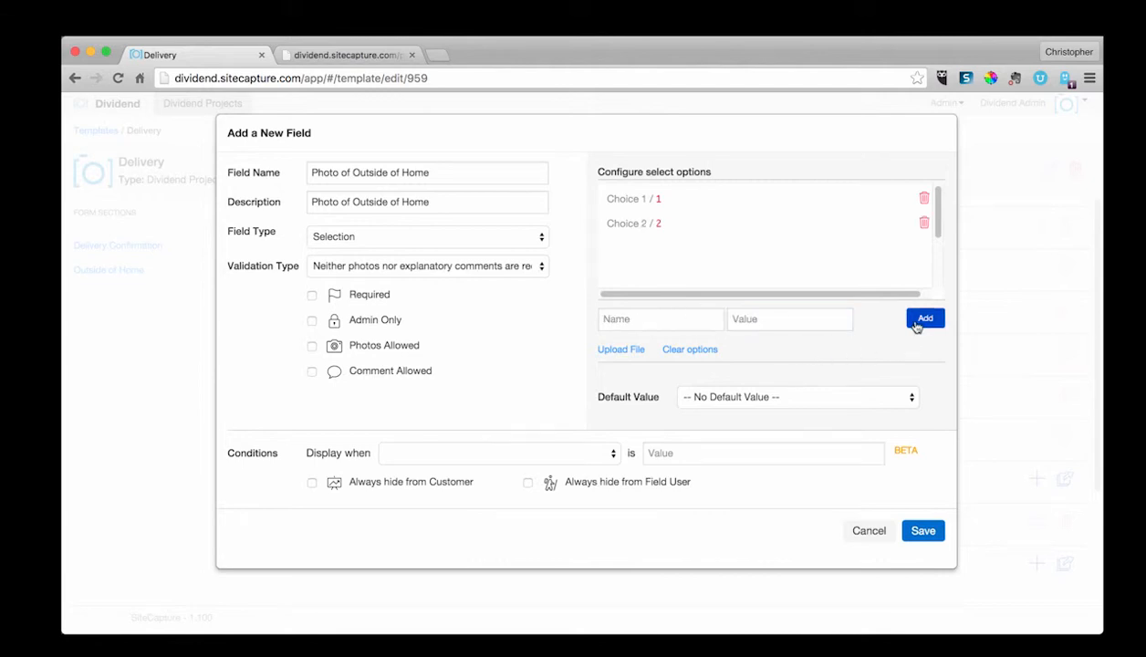
# Step: Add a third selection option named Choice 3 with value Choice 3
pyautogui.click(730, 318)
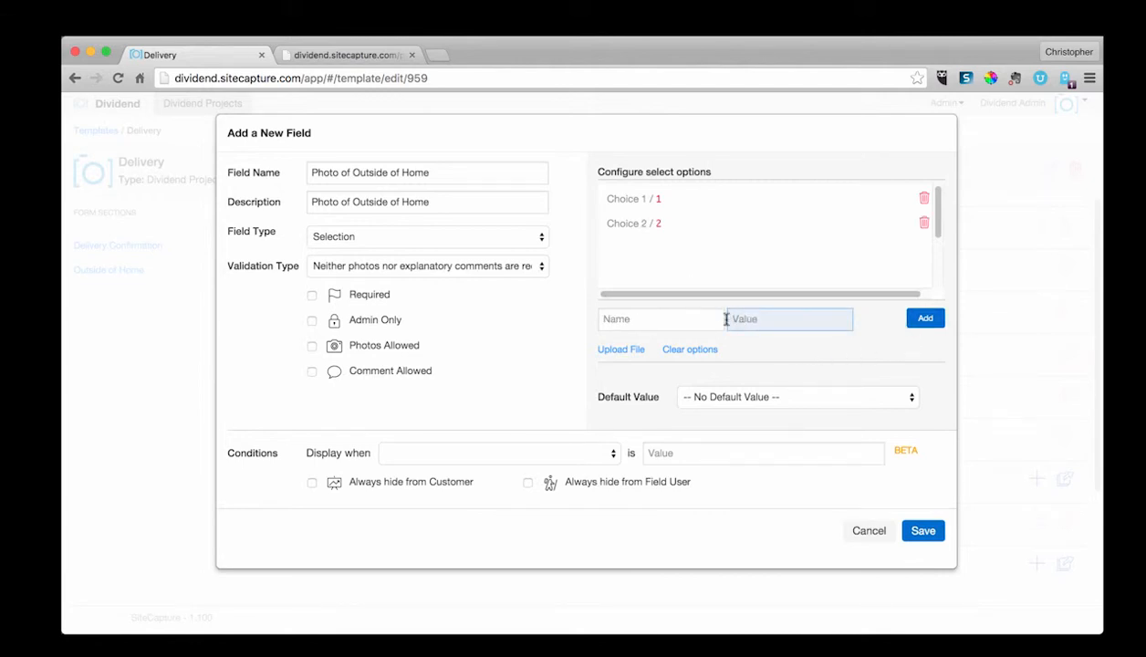
pyautogui.click(675, 320)
pyautogui.write('Chice')
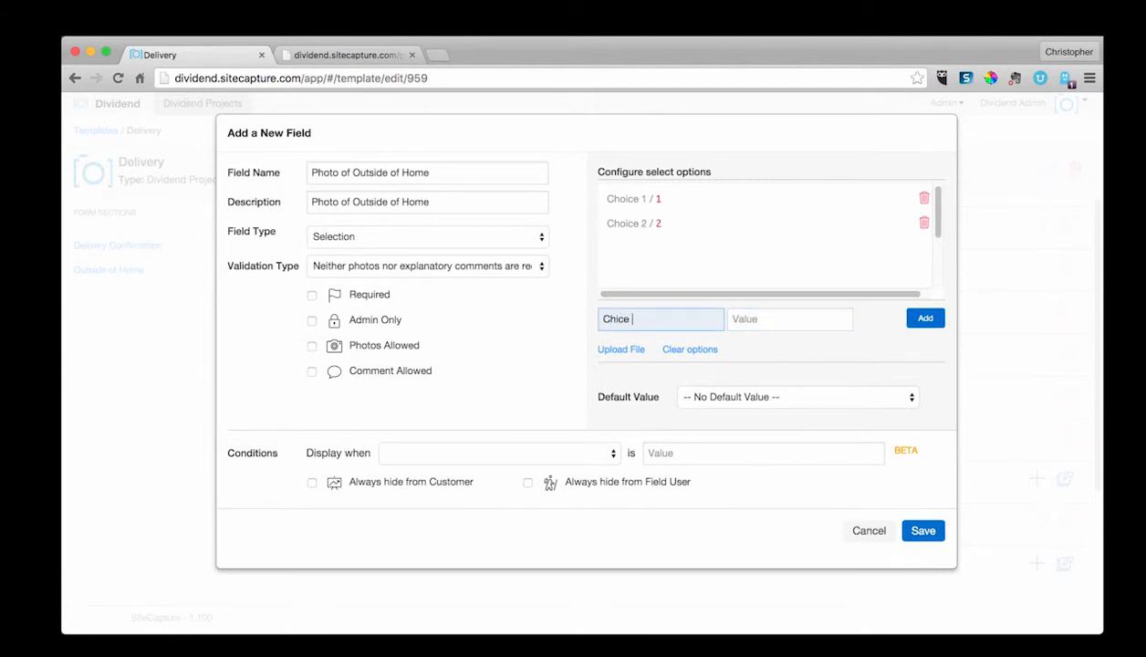
pyautogui.press('BackSpace')
pyautogui.press('BackSpace')
pyautogui.press('BackSpace')
pyautogui.press('BackSpace')
pyautogui.write('ce')
pyautogui.press('Tab')
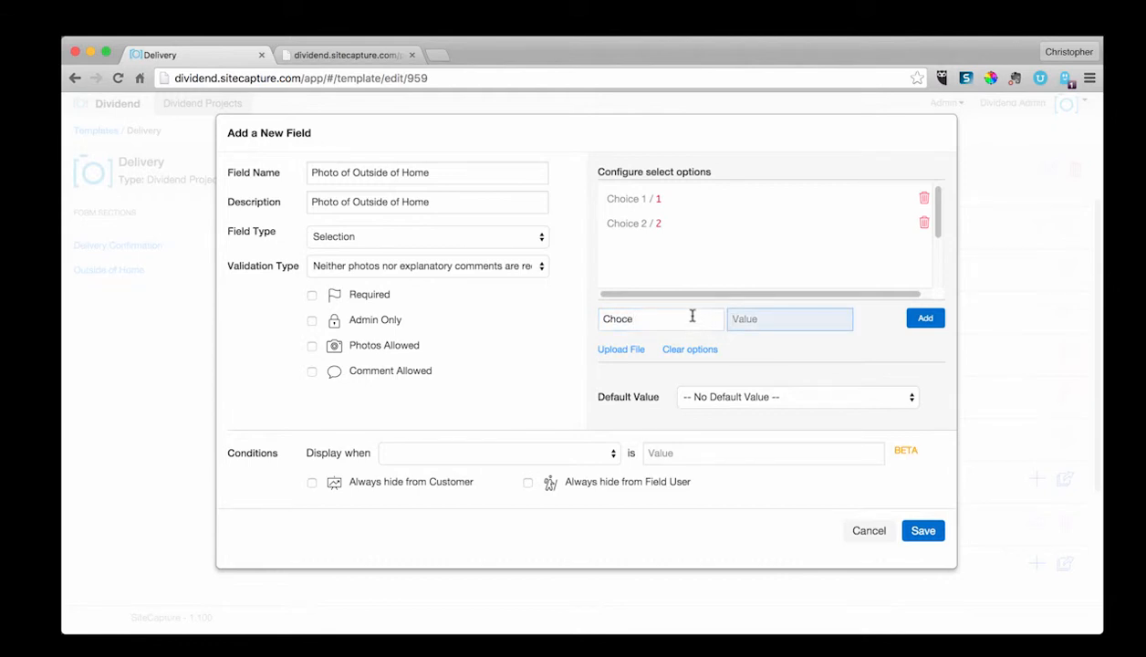
pyautogui.click(692, 317)
pyautogui.press('BackSpace')
pyautogui.write('ice 3')
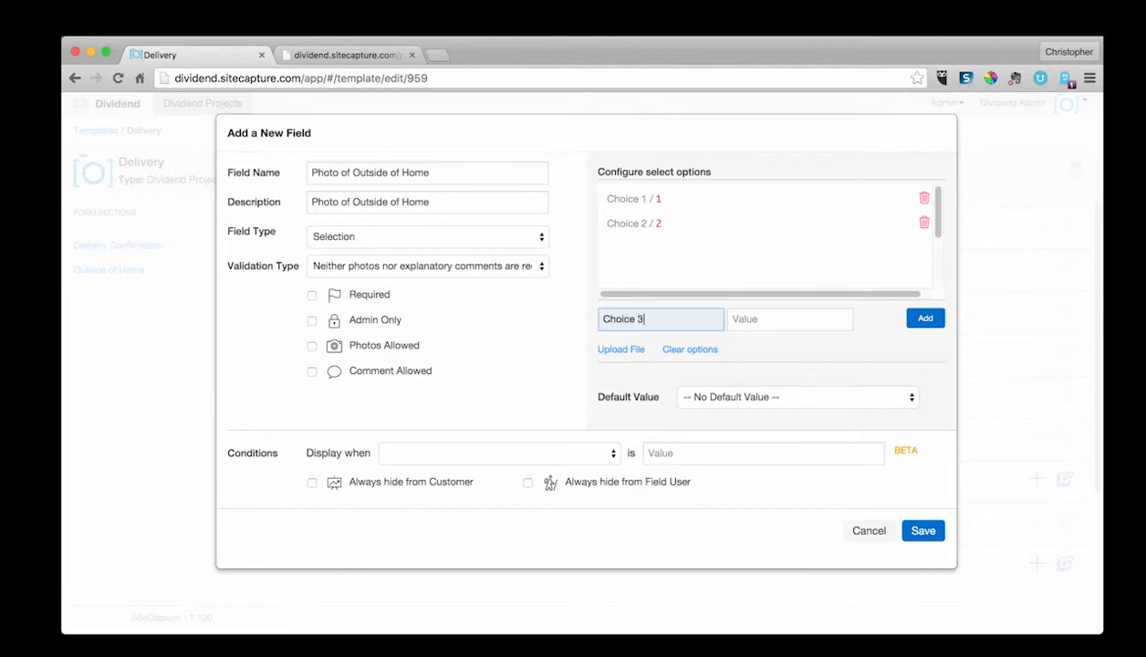
pyautogui.press('Tab')
pyautogui.write('C')
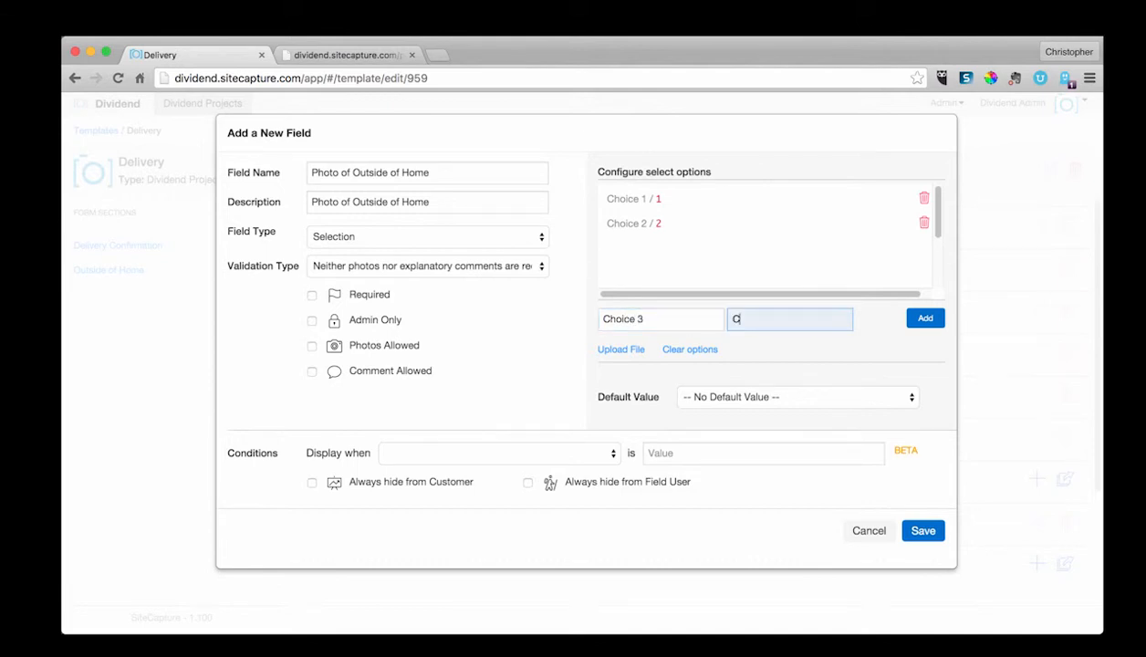
pyautogui.write('hoice 3')
pyautogui.click(905, 319)
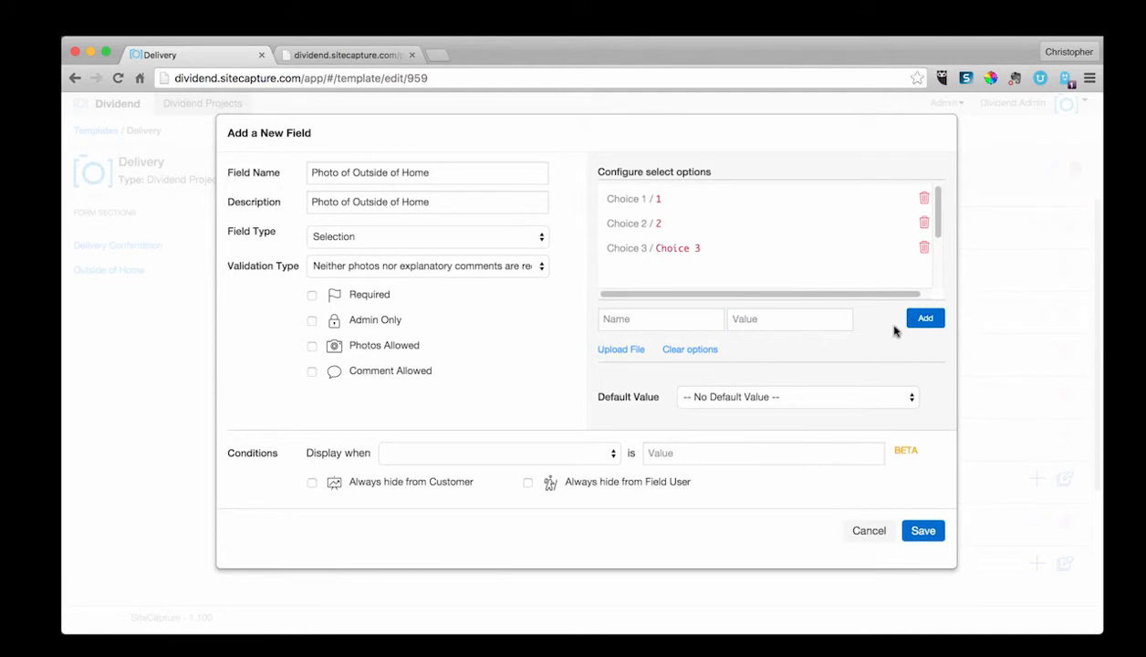
# Step: Switch the field type to Dollar Amount and then to Image
pyautogui.click(366, 239)
pyautogui.click(368, 250)
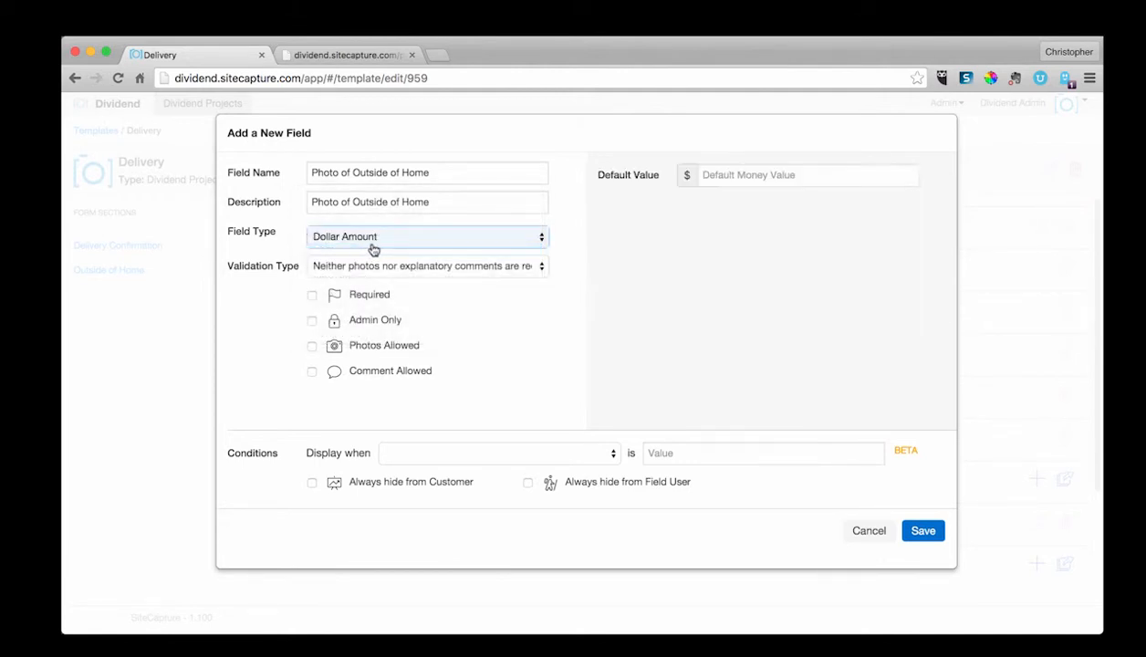
pyautogui.click(436, 236)
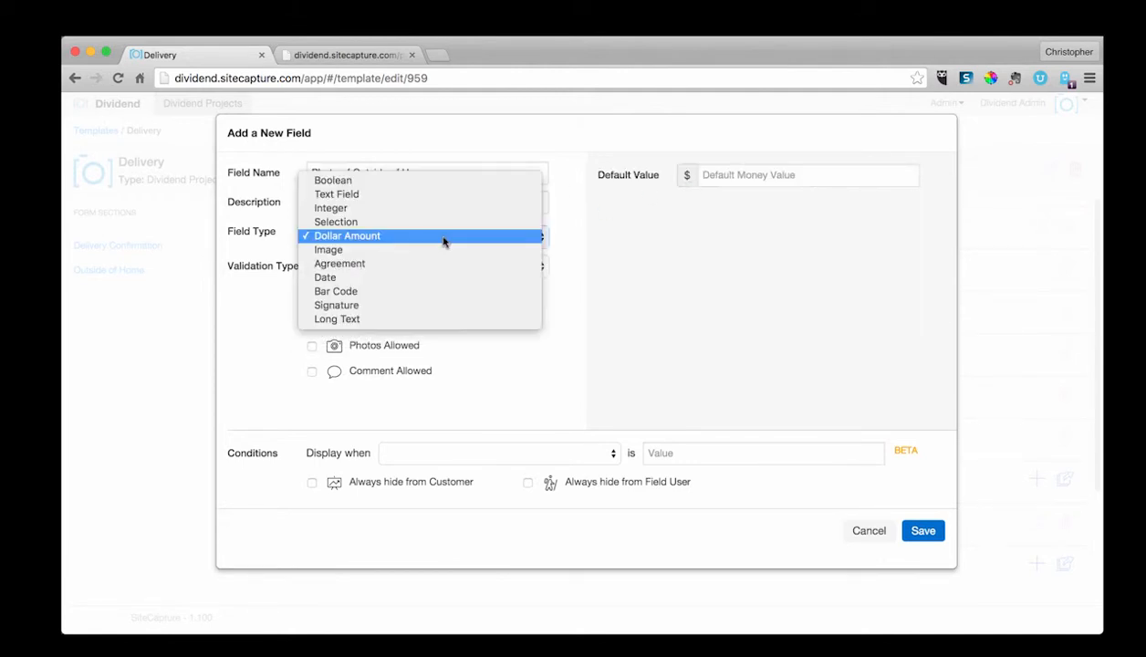
pyautogui.click(434, 255)
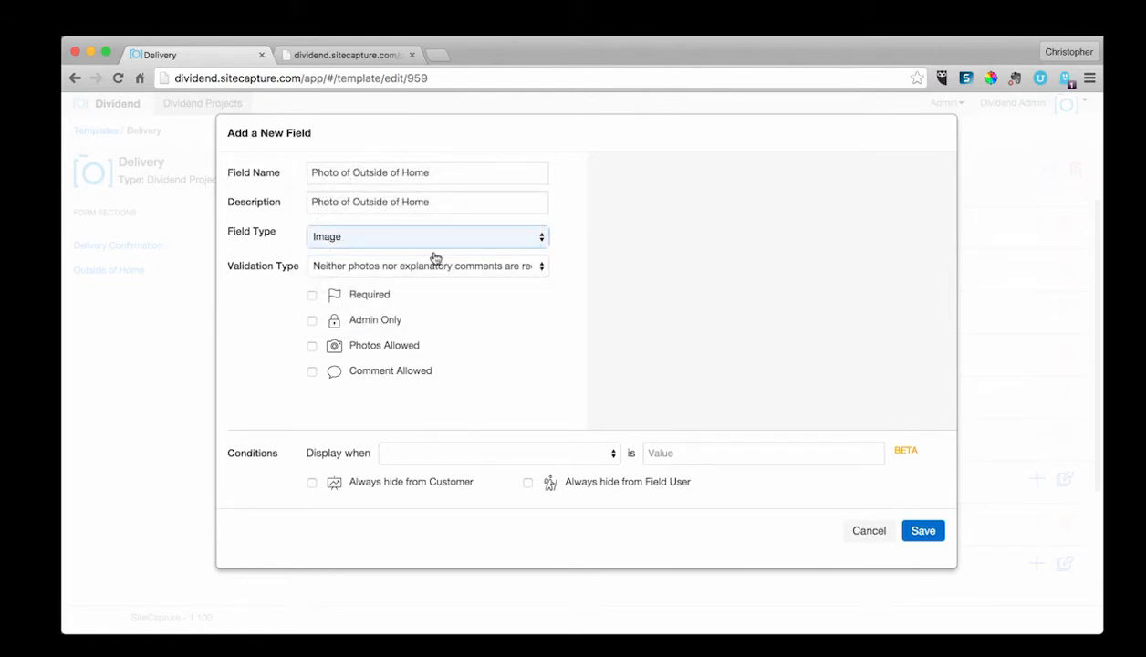
# Step: Set the field type to Agreement and enter the agreement text I will be safe today
pyautogui.click(434, 243)
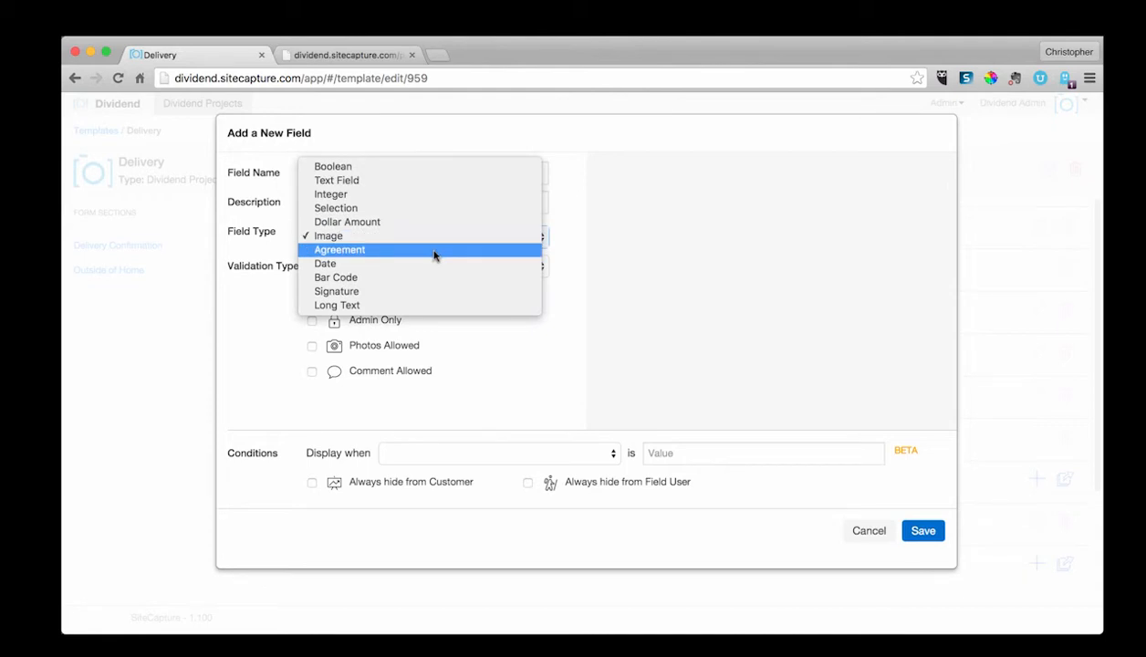
pyautogui.click(435, 253)
pyautogui.click(673, 236)
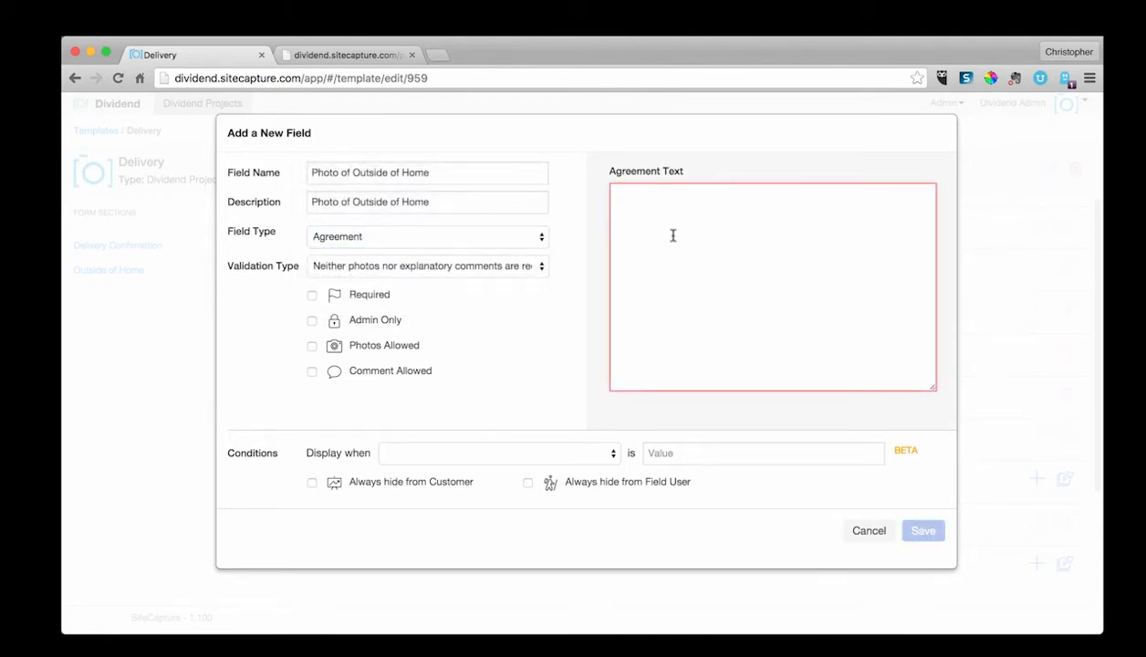
pyautogui.write('I will be ')
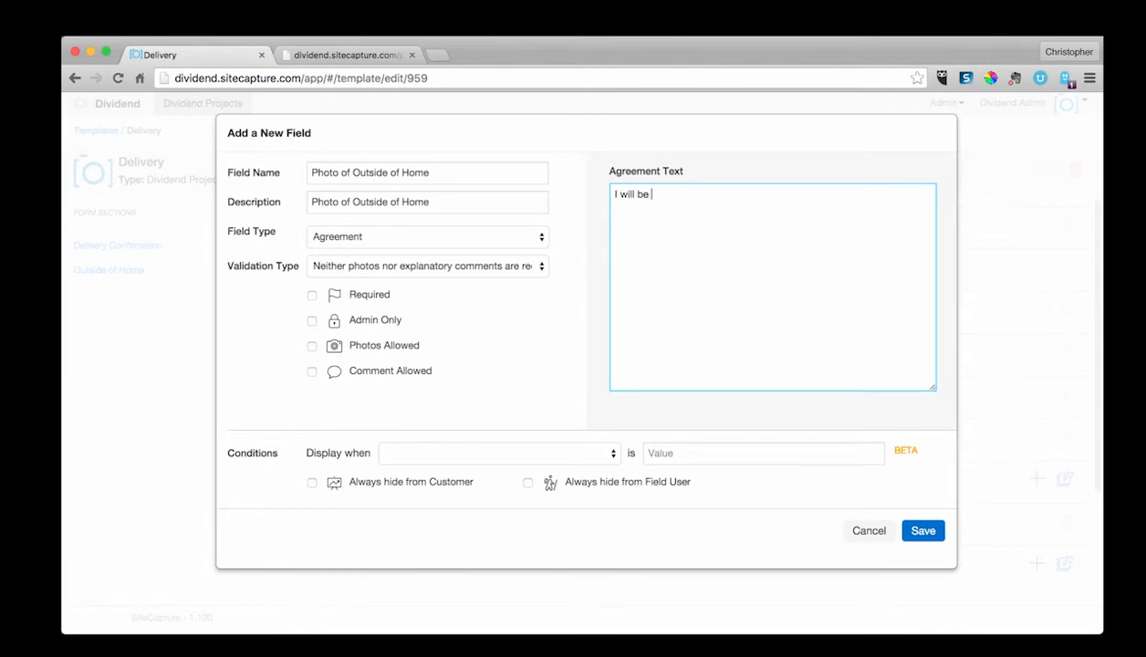
pyautogui.write('safe today.')
# Step: Replace the agreement text with System was installed to our high quality standards
pyautogui.moveTo(701, 193); pyautogui.dragTo(579, 181)
pyautogui.write('System was installe')
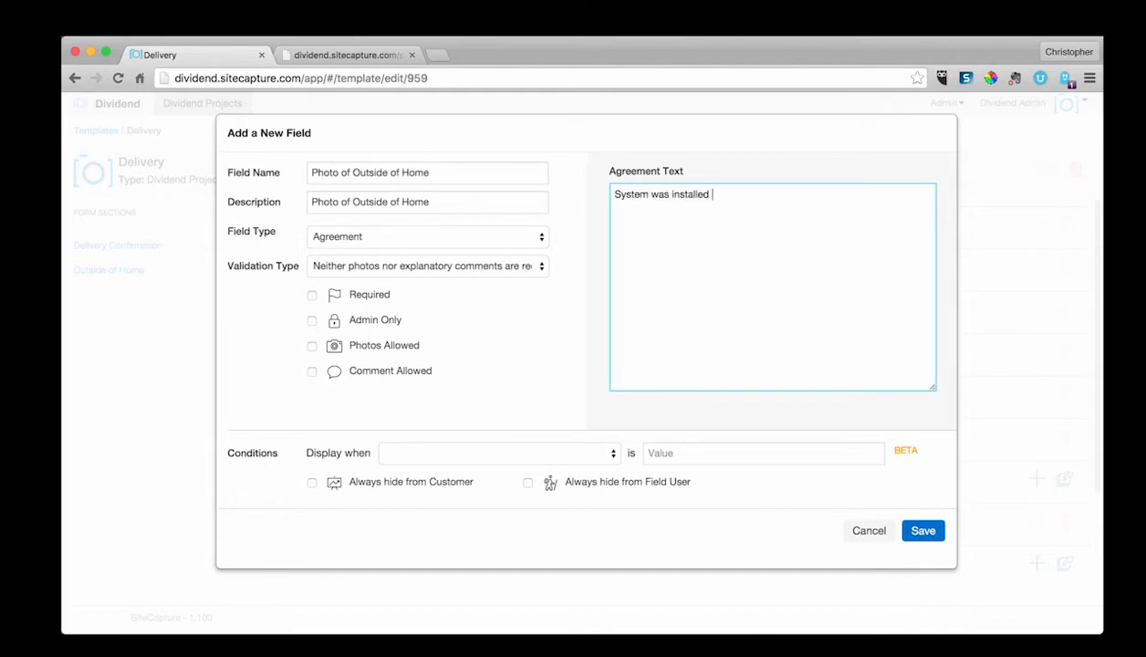
pyautogui.write('d to our high quality standards.')
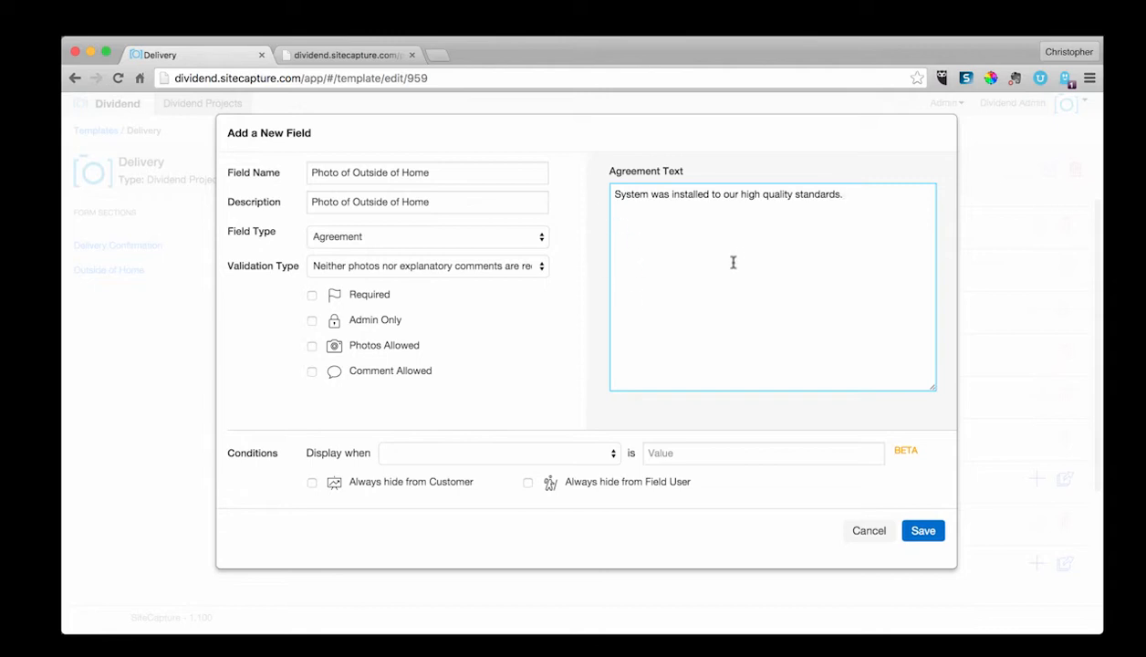
# Step: Delete all of the agreement text
pyautogui.moveTo(844, 195); pyautogui.dragTo(613, 189)
pyautogui.write('S')
pyautogui.press('BackSpace')
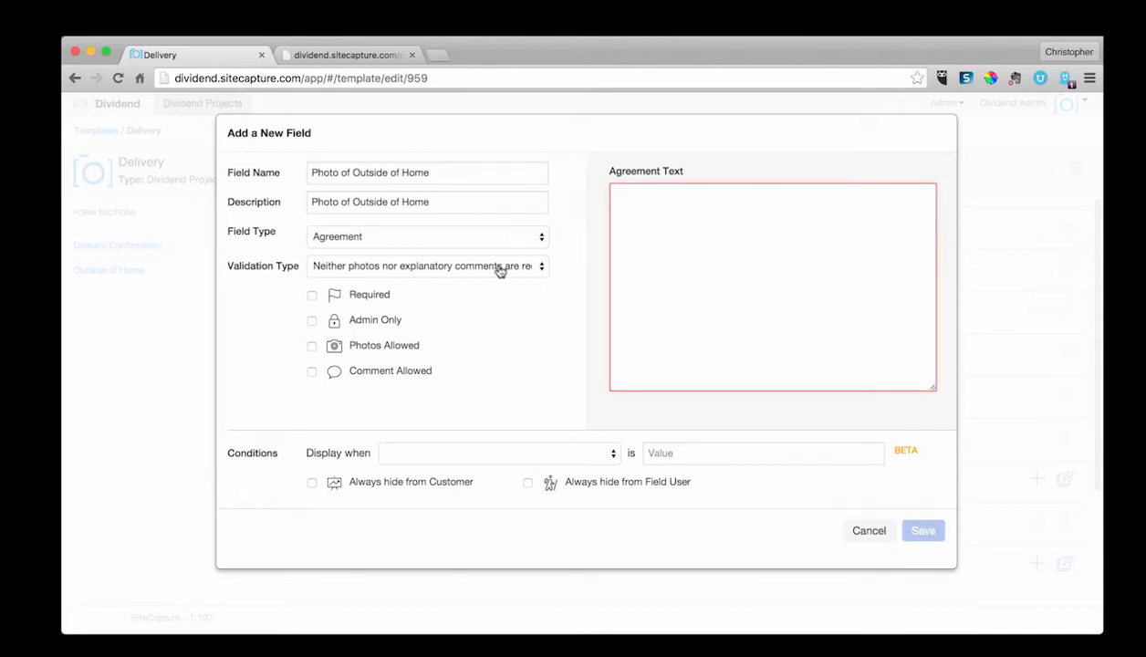
# Step: Switch the field type to Date and then to Bar Code
pyautogui.click(485, 240)
pyautogui.click(479, 249)
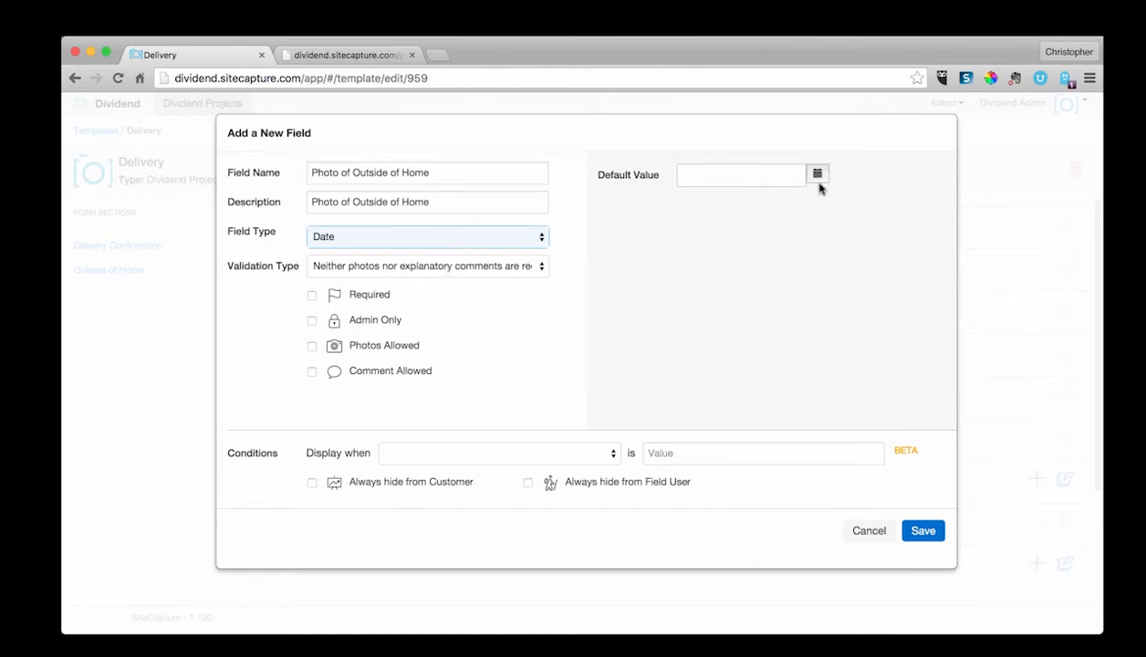
pyautogui.click(494, 240)
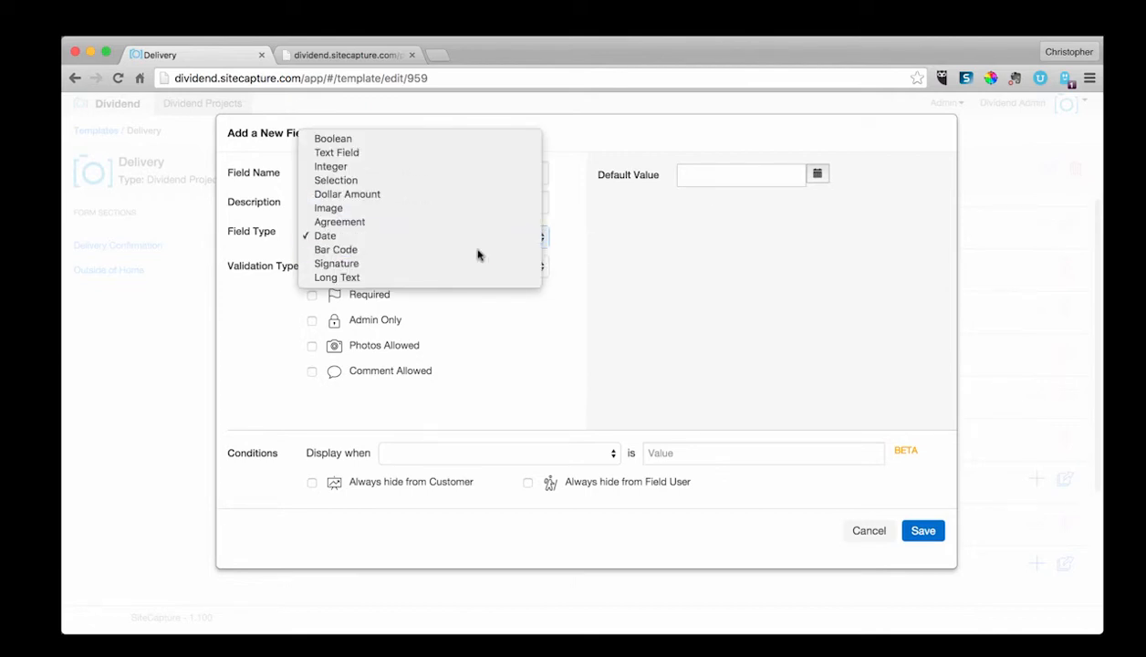
pyautogui.click(475, 250)
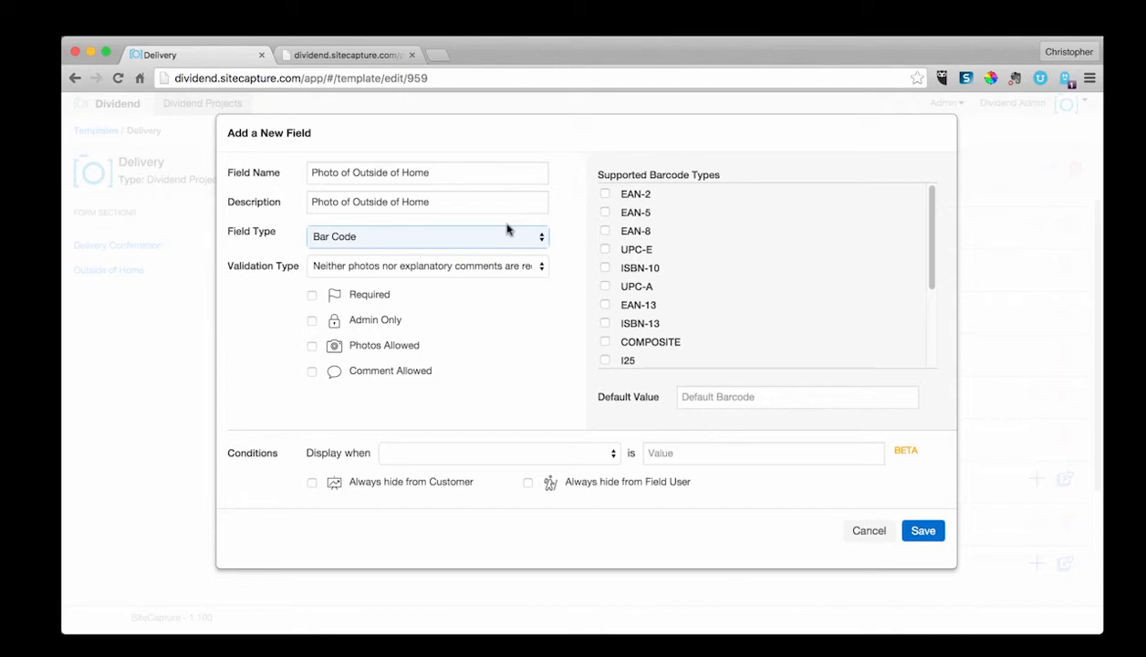
# Step: Enable the EAN-2, EAN-5, EAN-8, UPC-E, ISBN-10, UPC-A, EAN-13 and ISBN-13 supported barcode types
pyautogui.scroll(-3, 632, 260)
pyautogui.scroll(2, 639, 270)
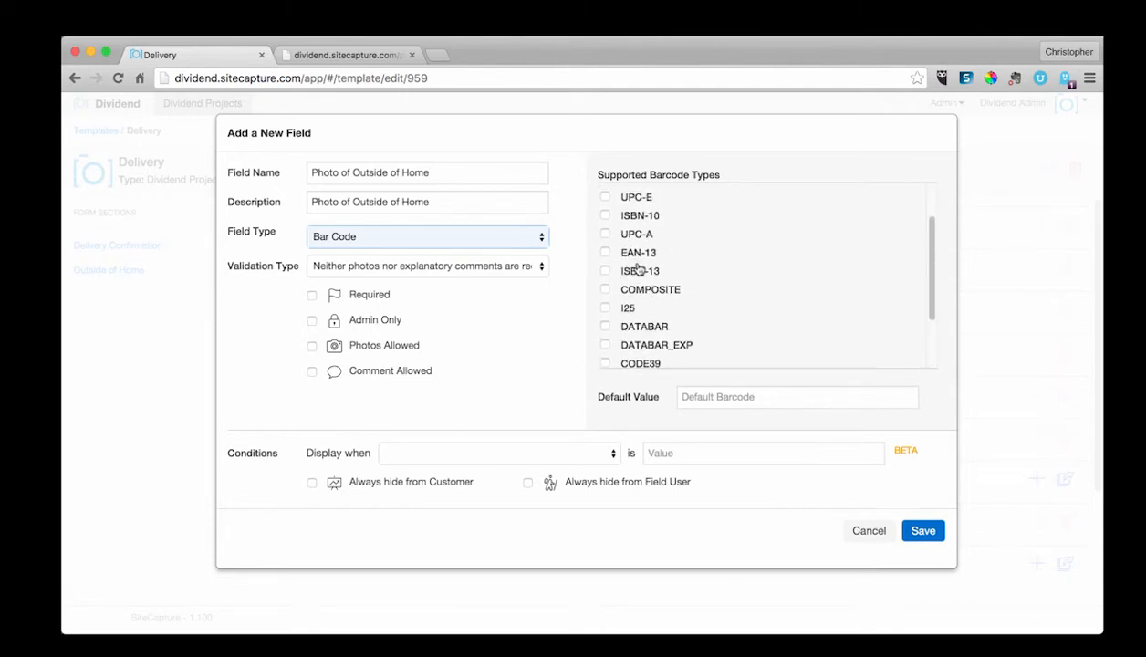
pyautogui.scroll(2, 638, 265)
pyautogui.click(605, 195)
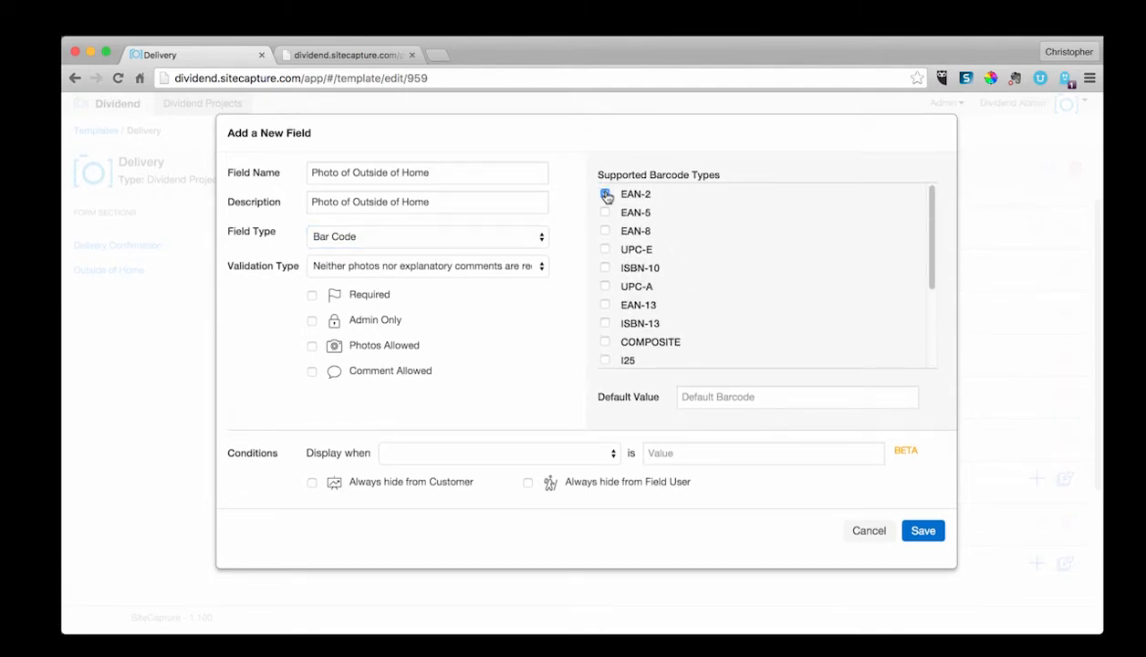
pyautogui.click(605, 213)
pyautogui.click(605, 231)
pyautogui.click(605, 249)
pyautogui.click(605, 267)
pyautogui.click(605, 286)
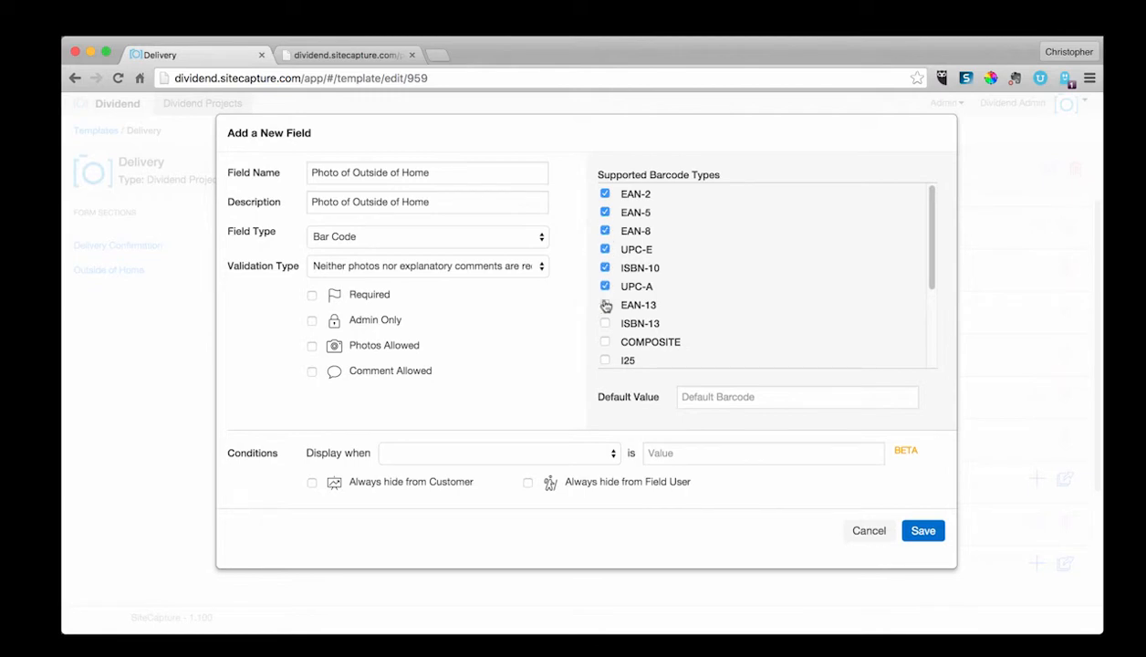
pyautogui.click(606, 304)
pyautogui.scroll(-1, 606, 307)
pyautogui.click(605, 288)
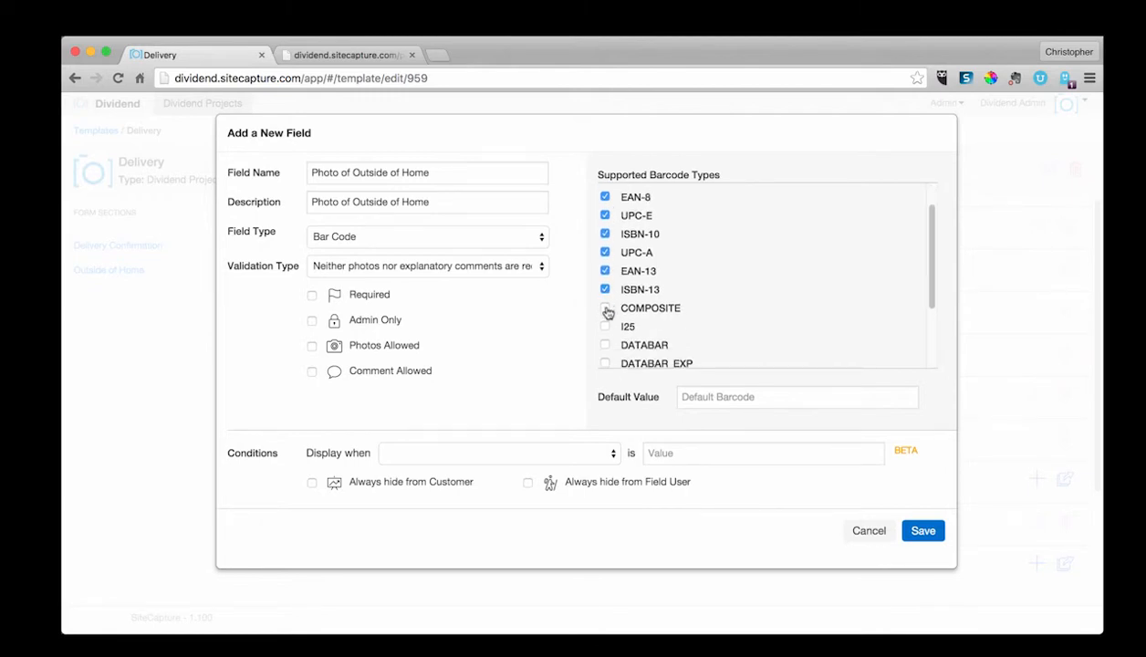
# Step: Enable the COMPOSITE, I25, DATABAR, DATABAR_EXP, CODE39, PDF417, QRCODE, CODE93 and CODE128 supported barcode types
pyautogui.scroll(-1, 607, 326)
pyautogui.click(606, 309)
pyautogui.click(606, 328)
pyautogui.click(605, 345)
pyautogui.scroll(-1, 607, 350)
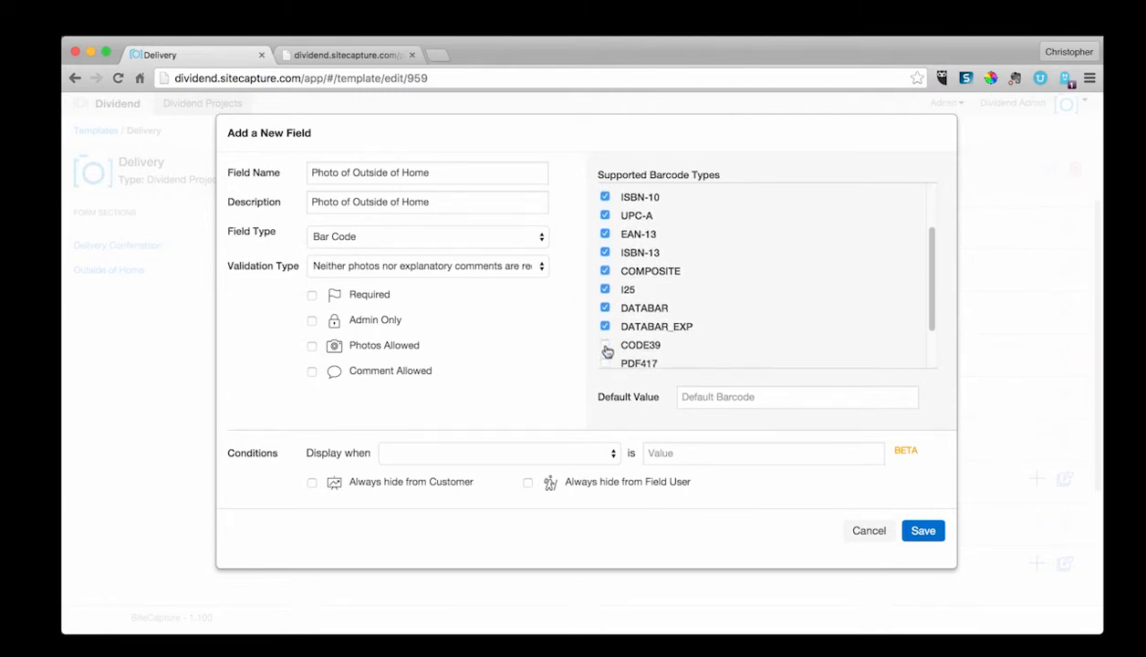
pyautogui.click(605, 342)
pyautogui.scroll(-1, 606, 358)
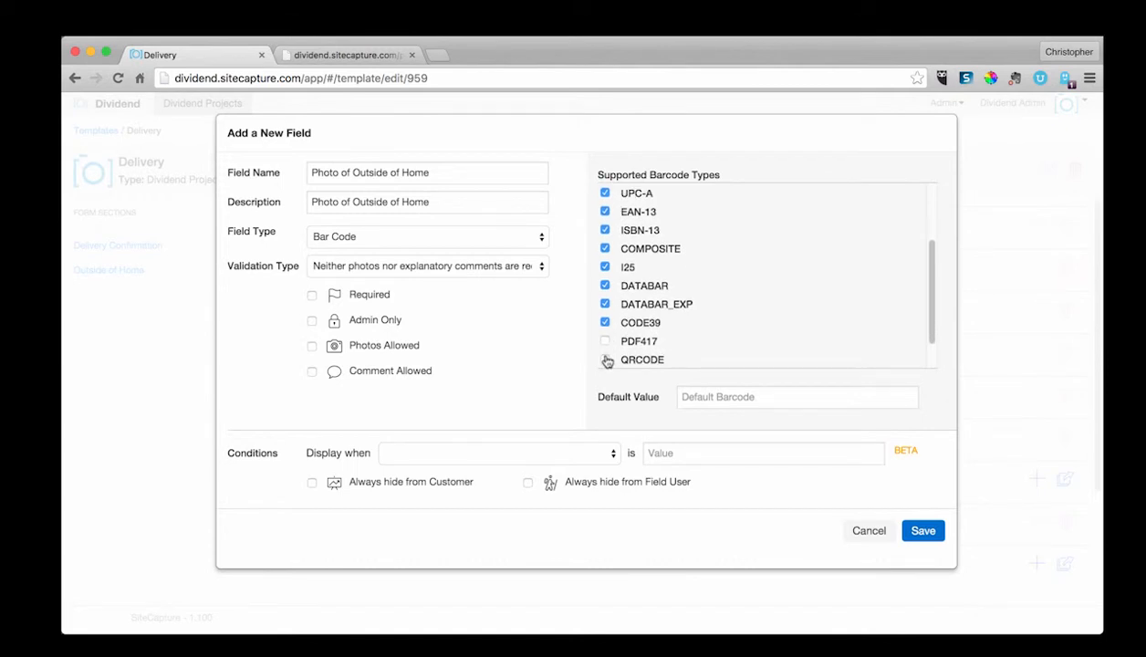
pyautogui.click(606, 343)
pyautogui.scroll(-1, 607, 358)
pyautogui.click(605, 328)
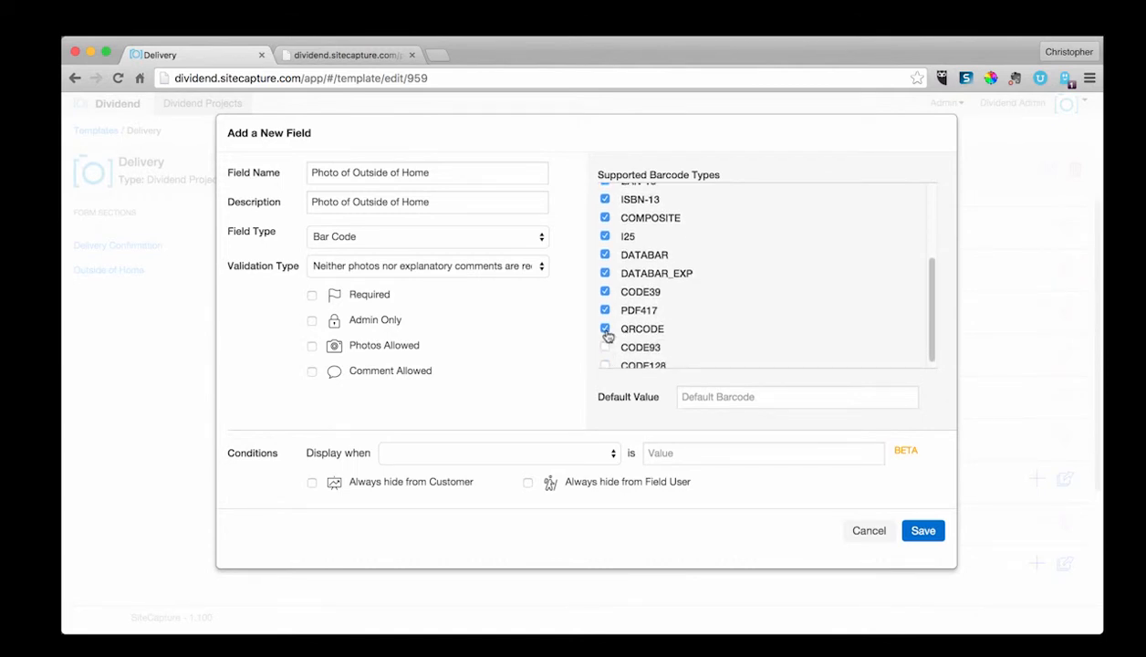
pyautogui.click(606, 348)
pyautogui.click(606, 365)
pyautogui.scroll(-1, 639, 333)
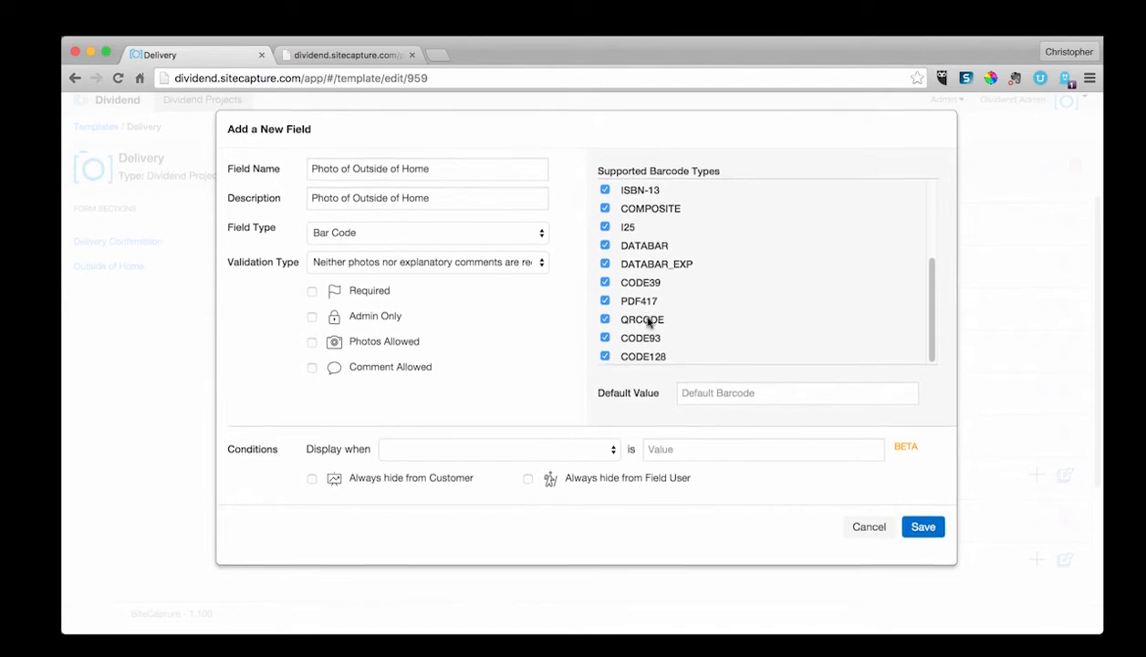
# Step: Switch the field type to Signature and then to Long Text
pyautogui.click(432, 270)
pyautogui.click(420, 236)
pyautogui.click(419, 235)
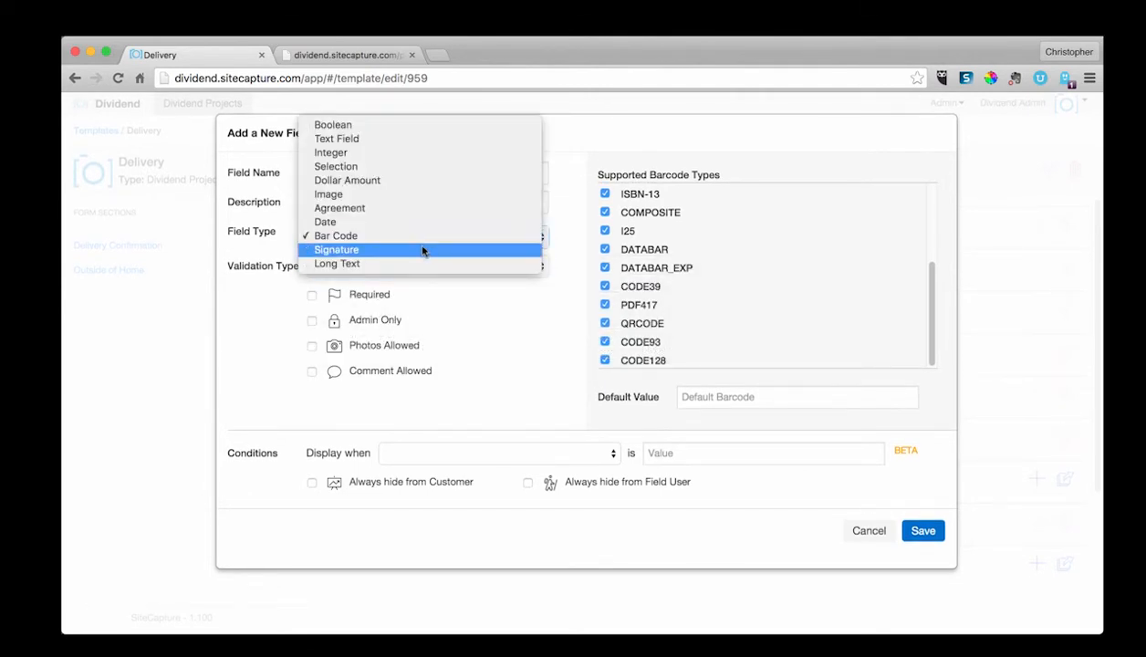
pyautogui.click(422, 250)
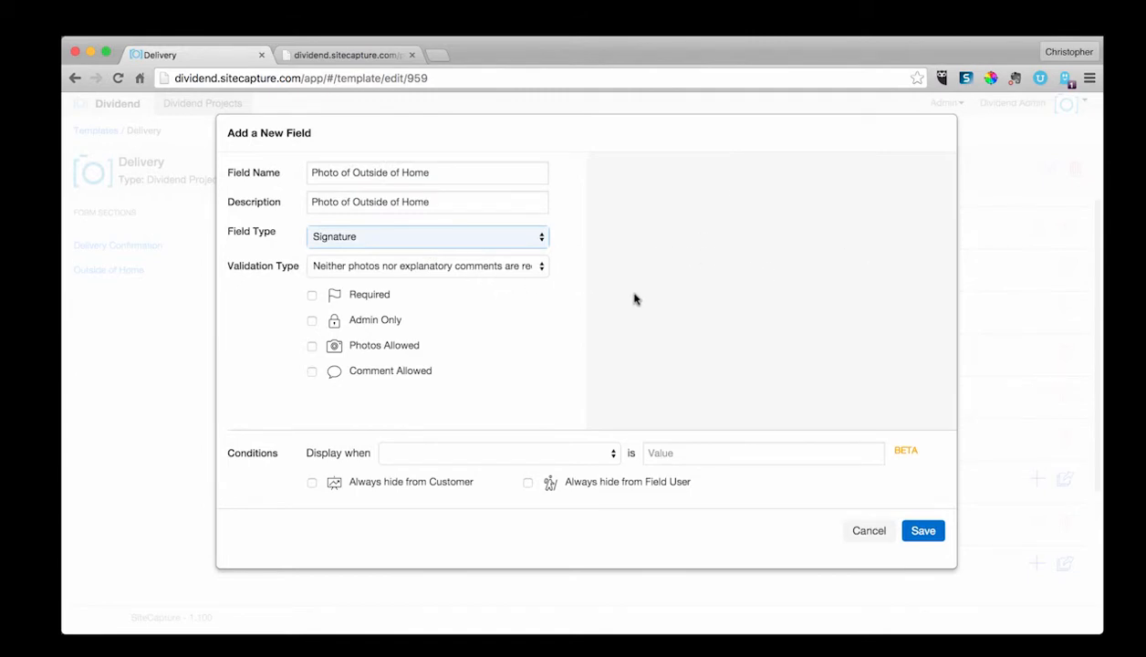
pyautogui.click(470, 238)
pyautogui.click(456, 250)
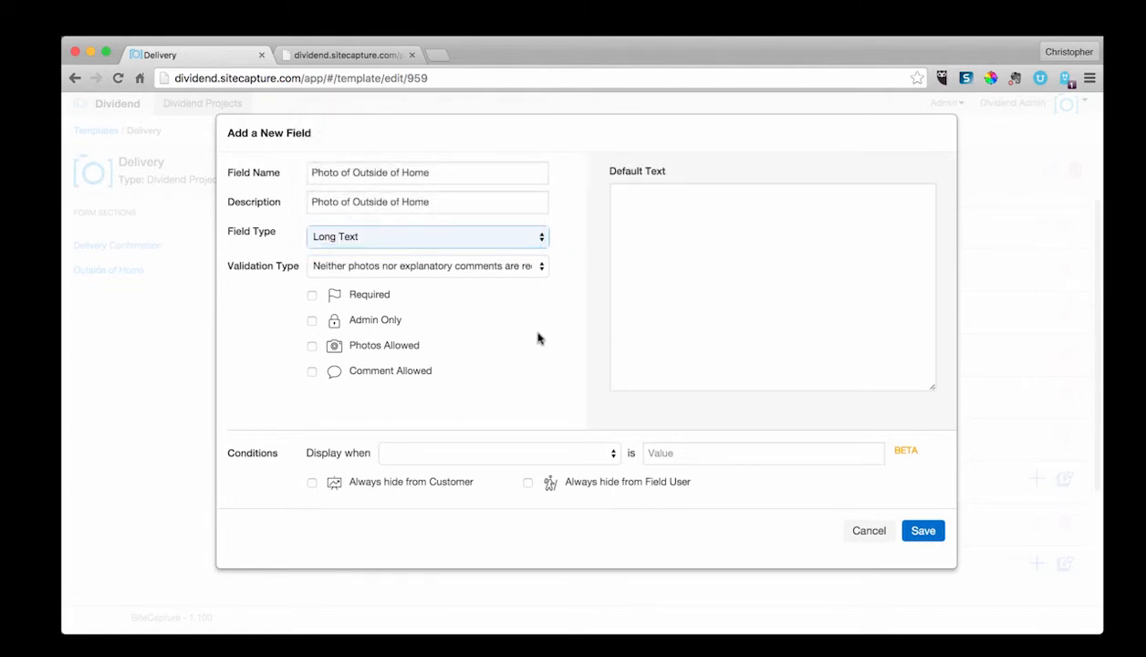
# Step: Set the validation type to At least one photo is always required and change the field type to Integer
pyautogui.click(458, 273)
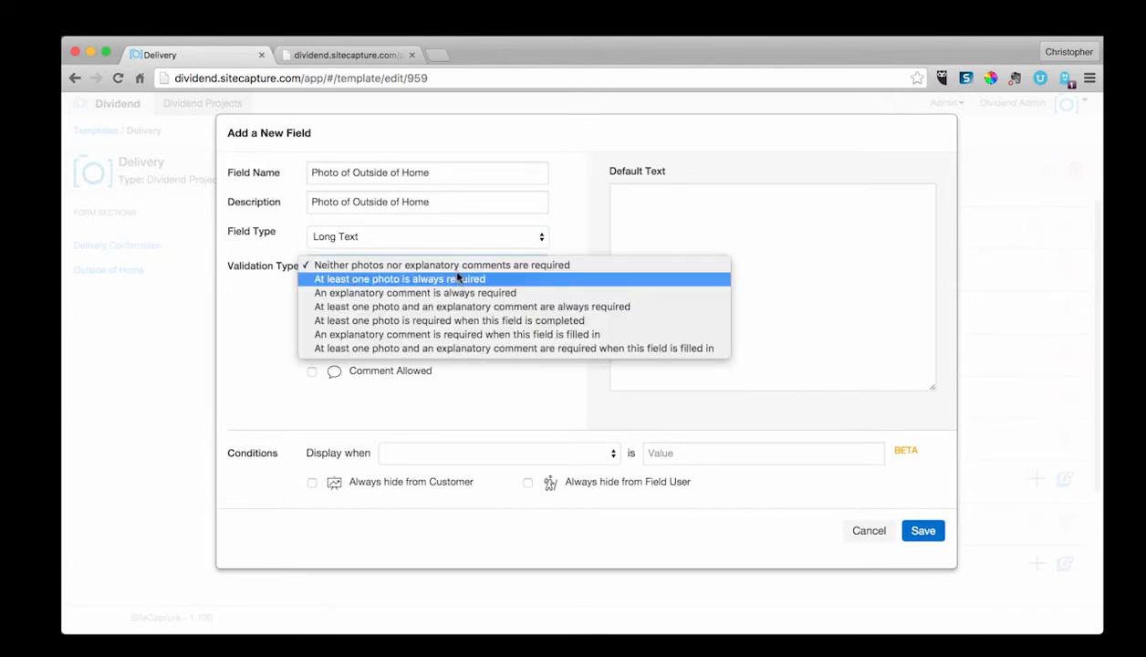
pyautogui.click(458, 279)
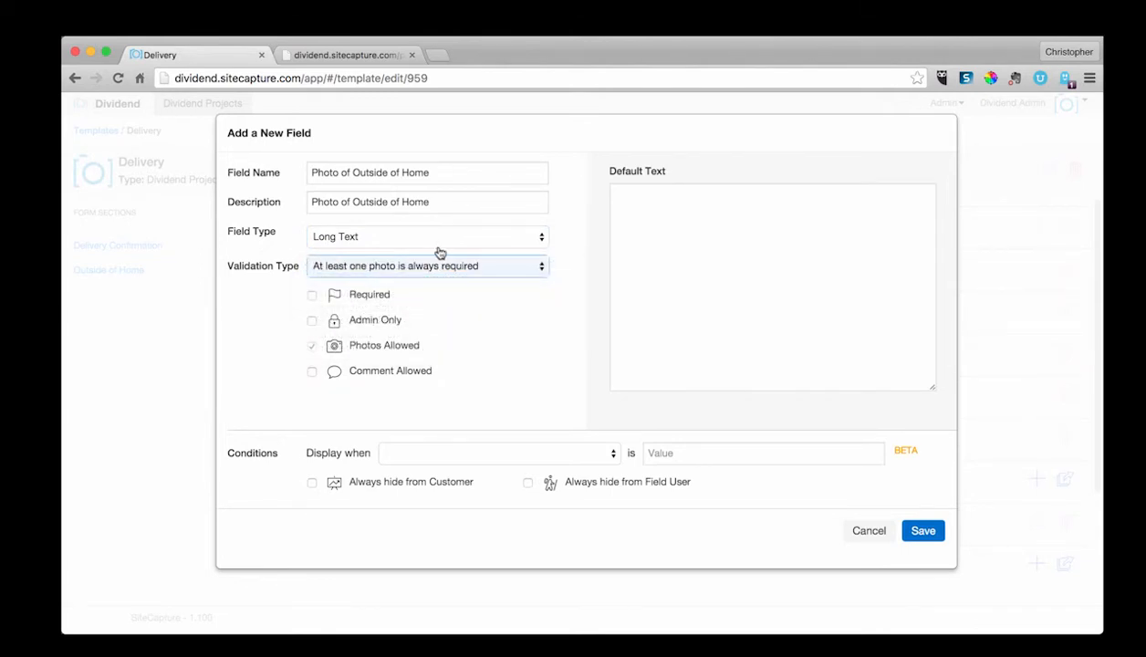
pyautogui.click(432, 239)
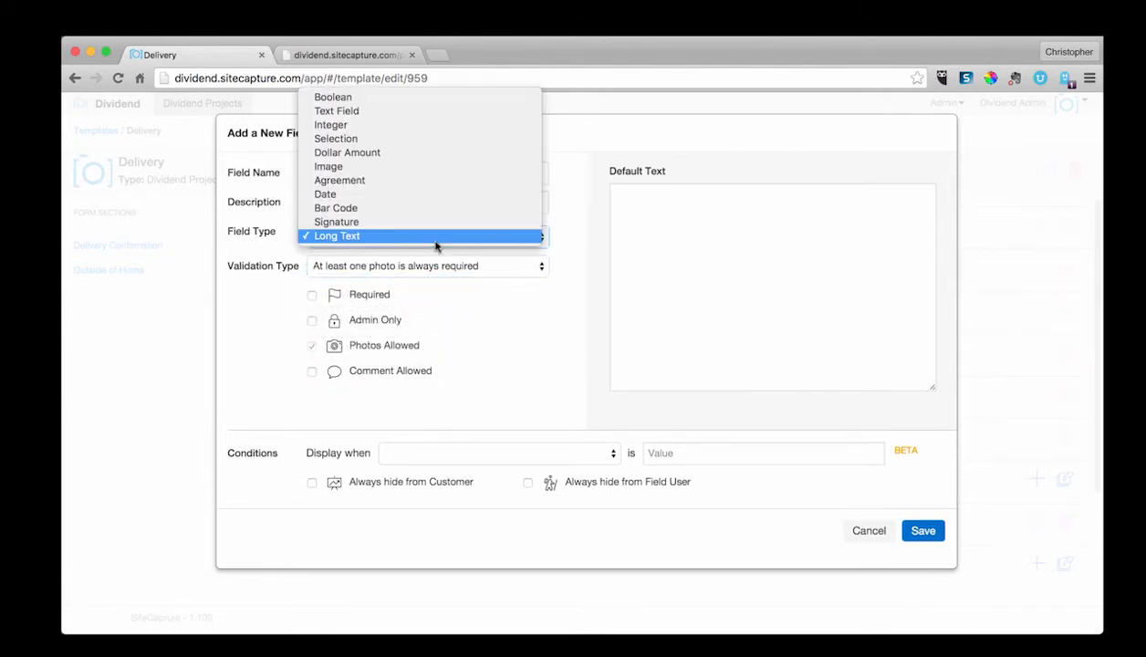
pyautogui.click(411, 134)
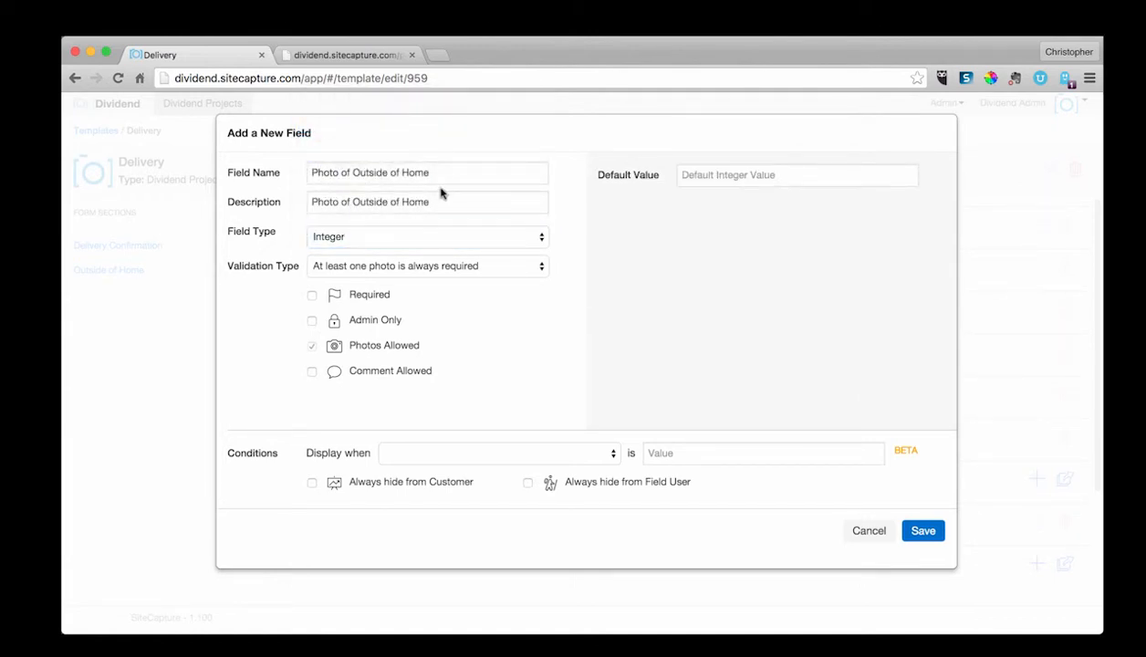
# Step: Replace the field name and description with Main Service AMP
pyautogui.moveTo(440, 174); pyautogui.dragTo(282, 176)
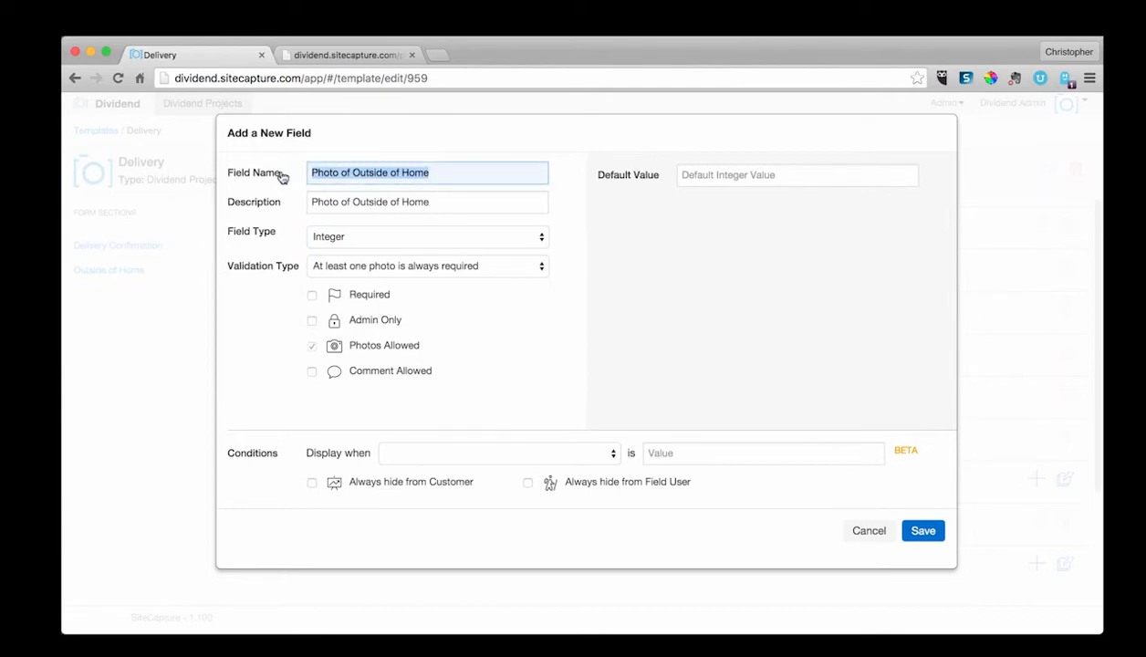
pyautogui.write('Main Ser')
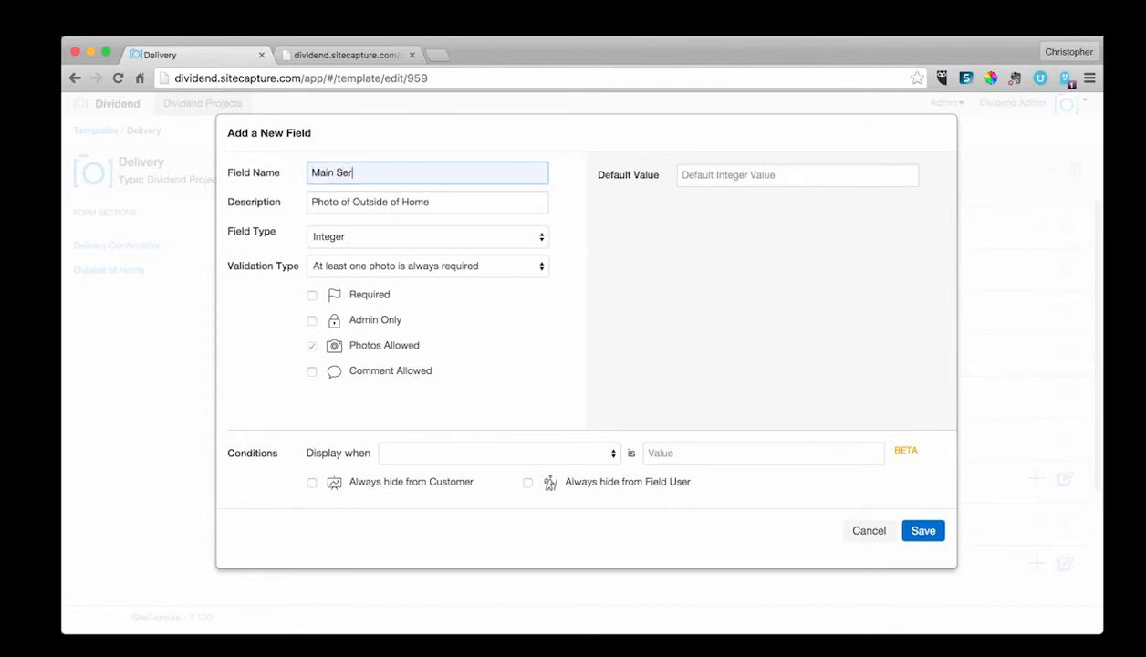
pyautogui.write('vice AMP')
pyautogui.moveTo(447, 205); pyautogui.dragTo(307, 209)
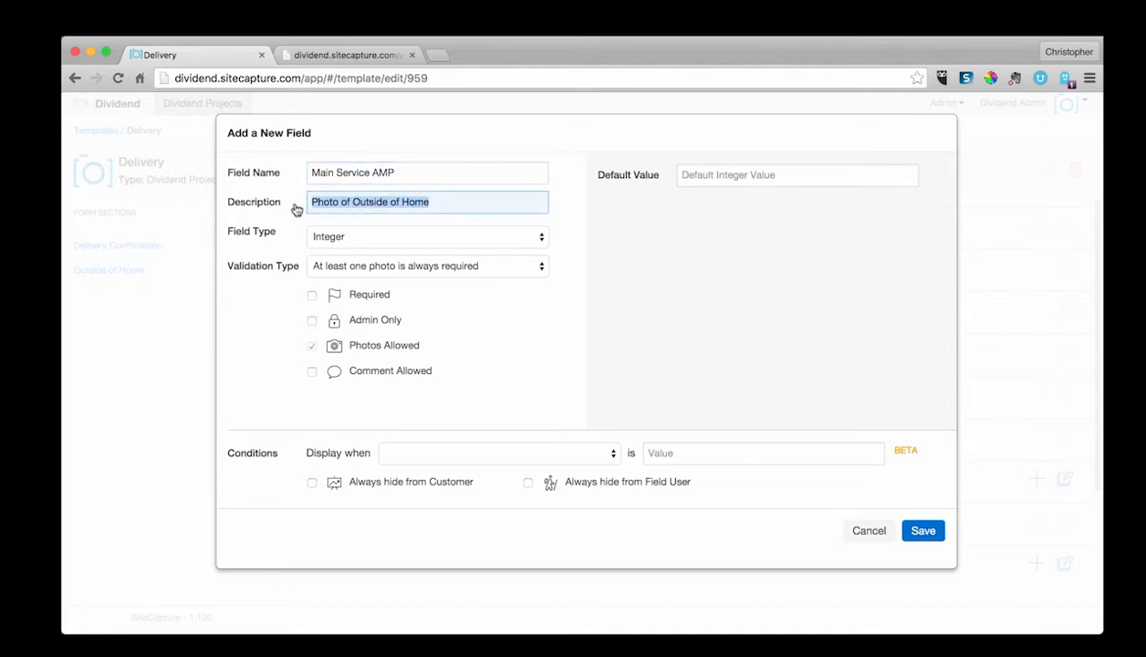
pyautogui.write('Main Se')
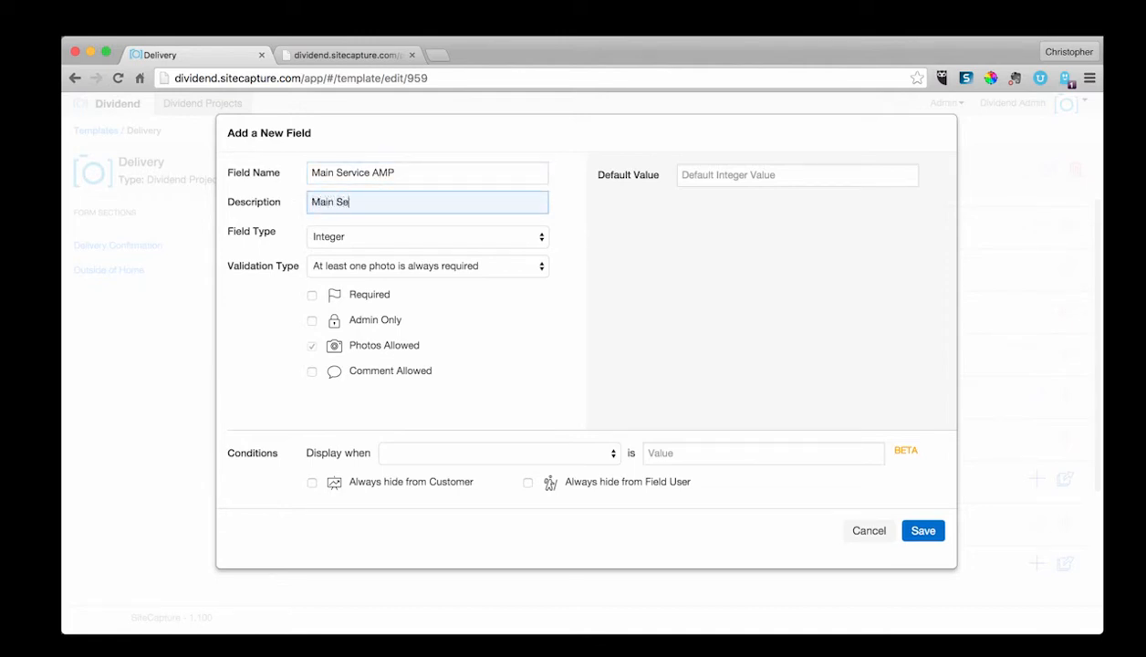
pyautogui.write('rvice AMP')
# Step: Insert Breaker Size into both the name and description, making them Main Service Breaker Size AMP
pyautogui.click(376, 171)
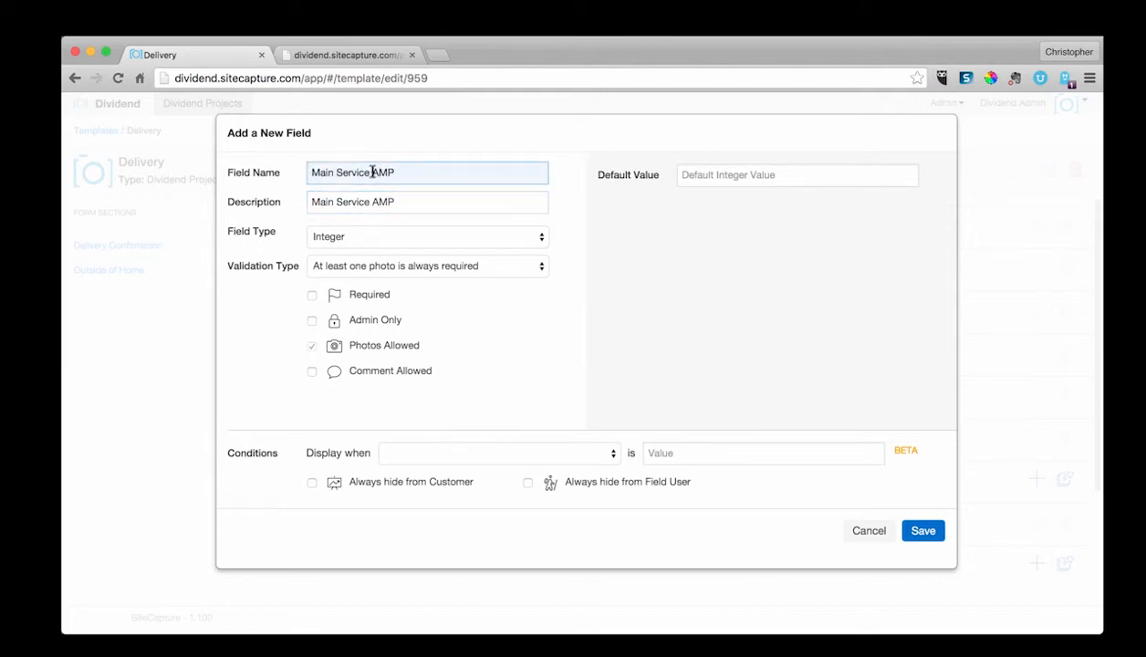
pyautogui.write('Break')
pyautogui.press('BackSpace')
pyautogui.write('er Size')
pyautogui.click(372, 200)
pyautogui.write('Breaker Size')
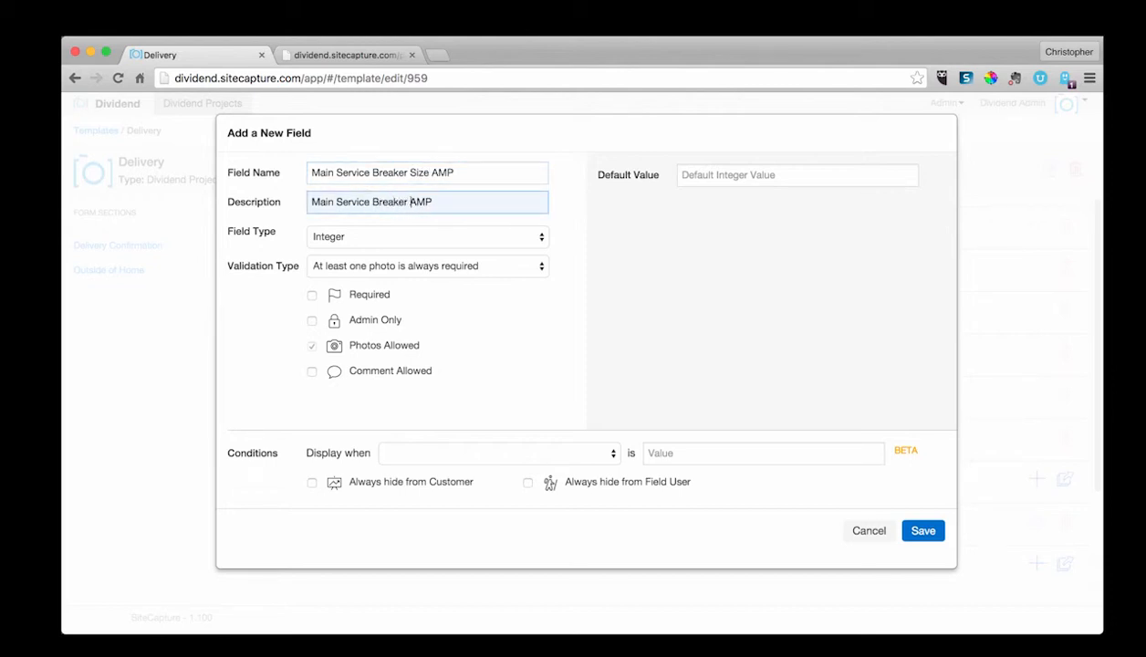
pyautogui.click(405, 234)
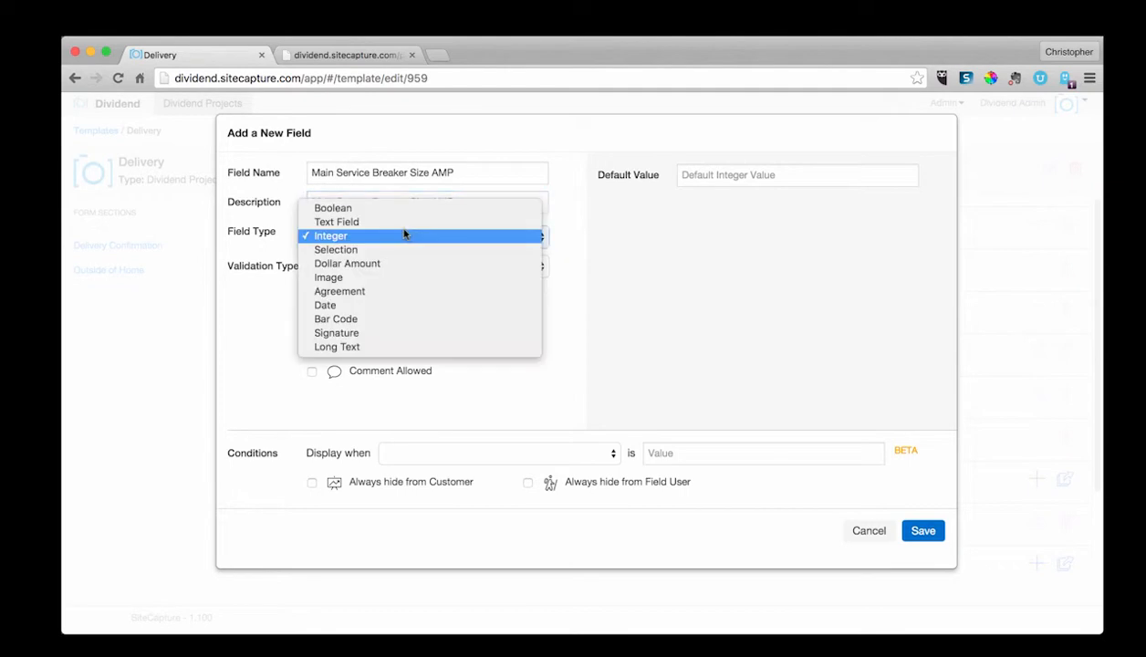
pyautogui.click(440, 235)
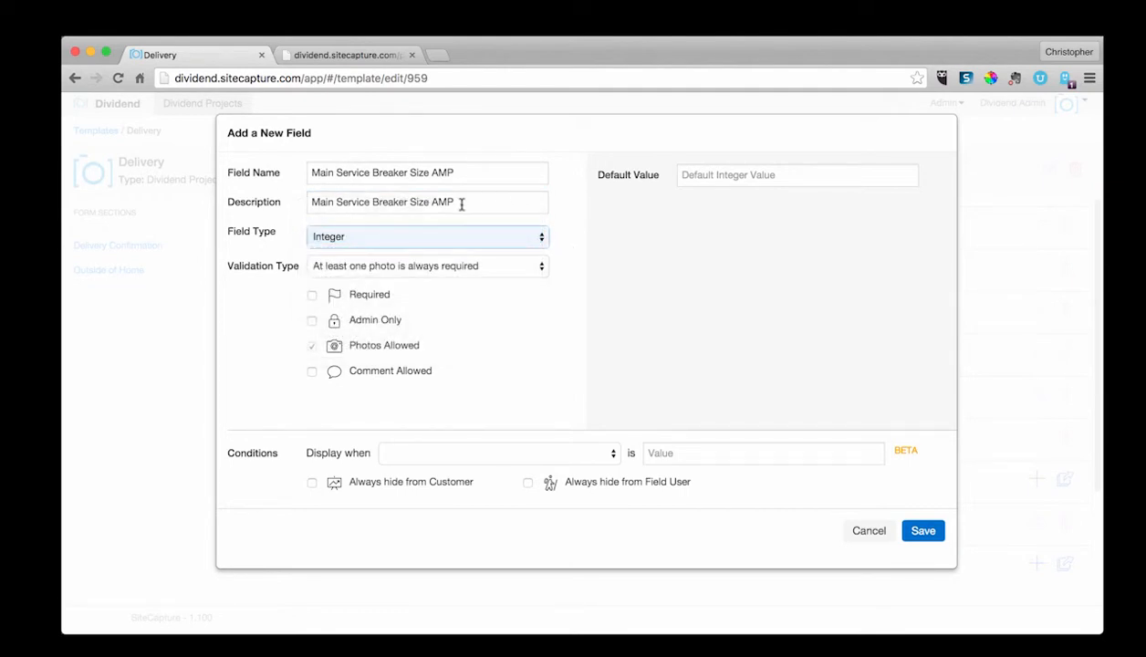
pyautogui.click(564, 246)
pyautogui.click(474, 265)
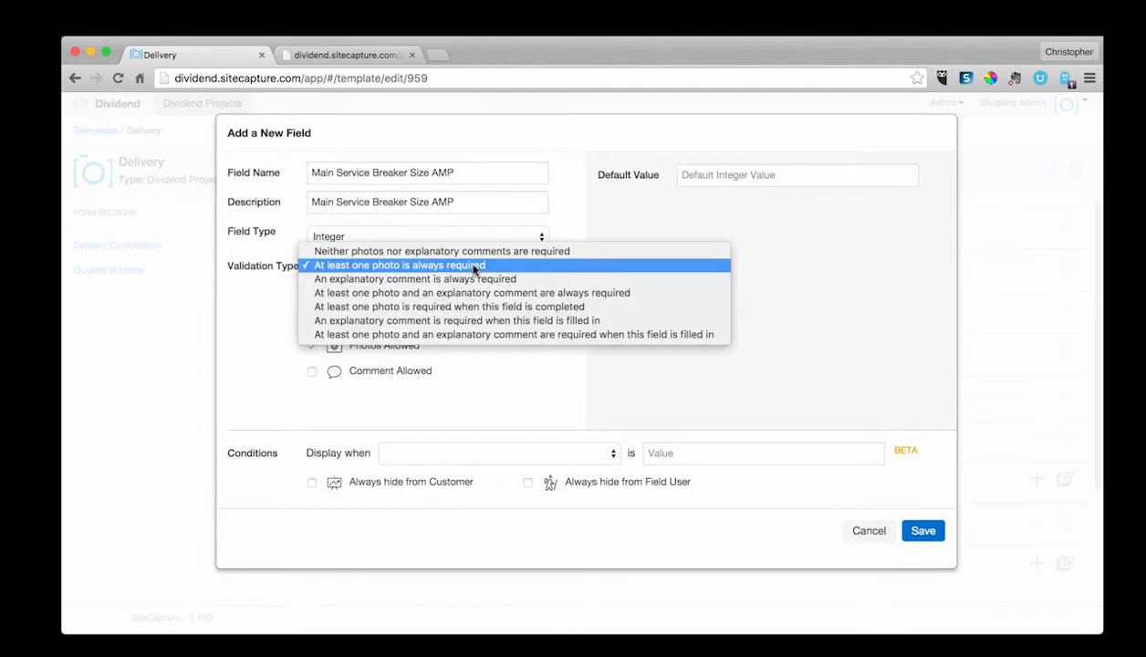
pyautogui.click(474, 265)
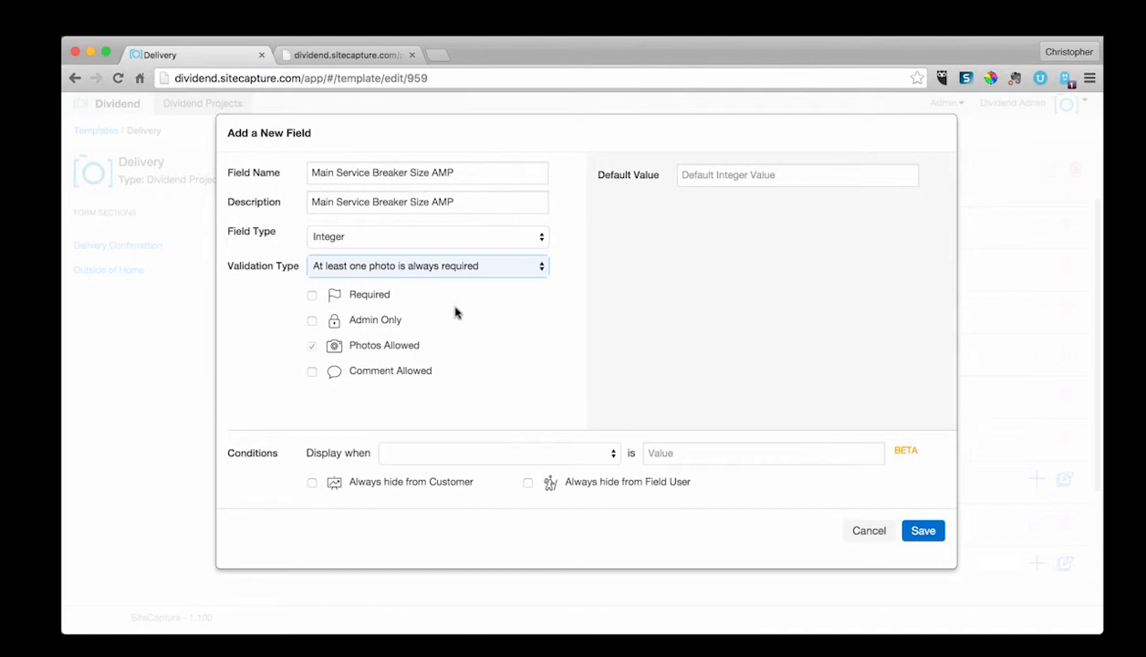
# Step: Mark the field as Required and Comment Allowed
pyautogui.click(312, 296)
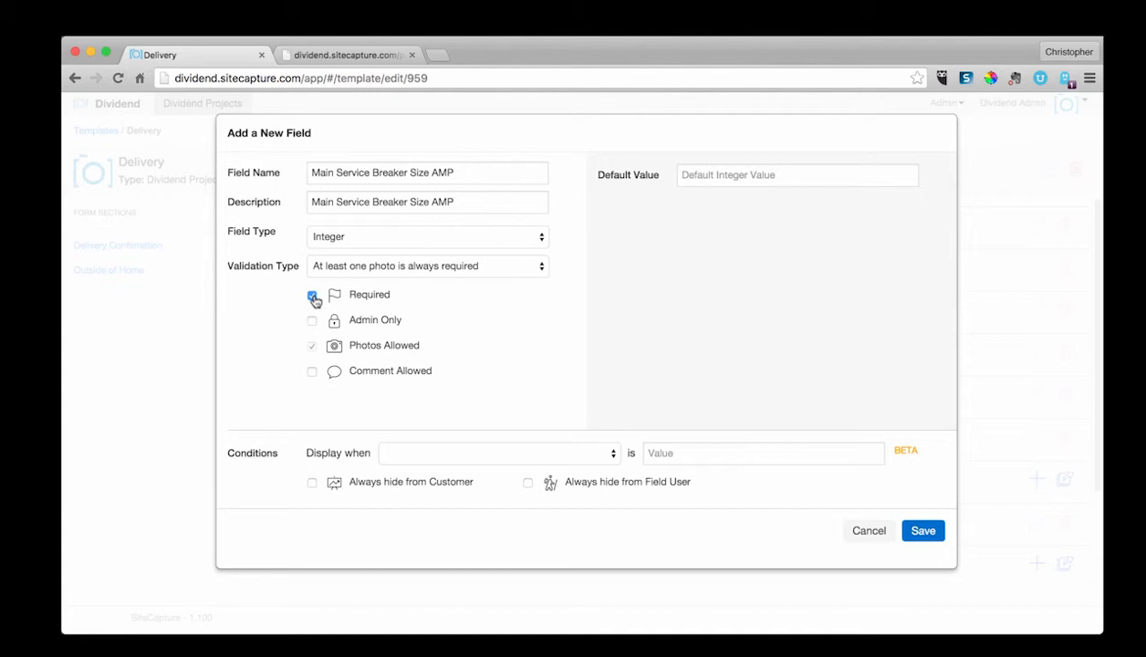
pyautogui.click(312, 323)
pyautogui.click(313, 325)
pyautogui.click(311, 321)
# Step: Cycle the field type through Text Field, Integer and Image, finally setting it to Date
pyautogui.click(344, 239)
pyautogui.click(337, 221)
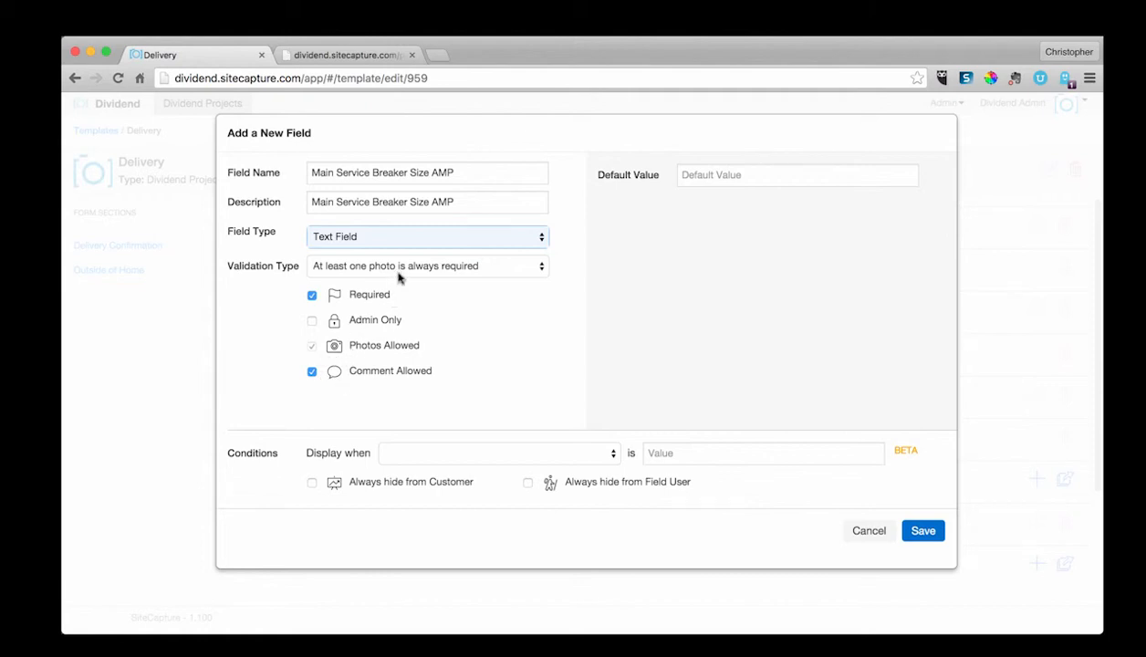
pyautogui.click(380, 239)
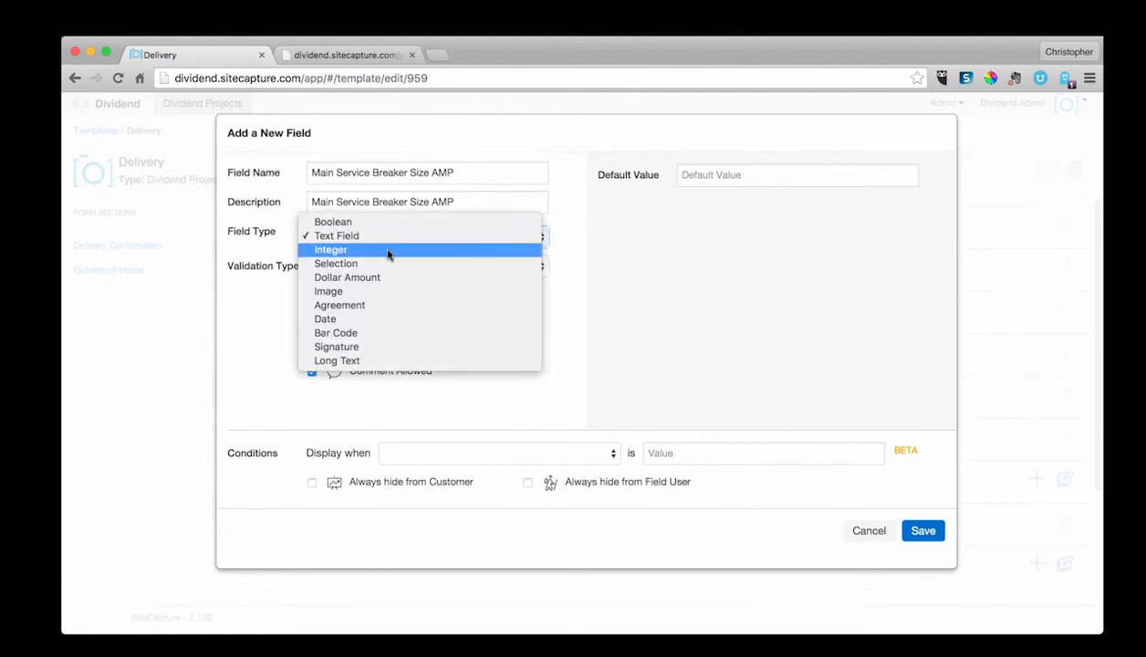
pyautogui.click(387, 250)
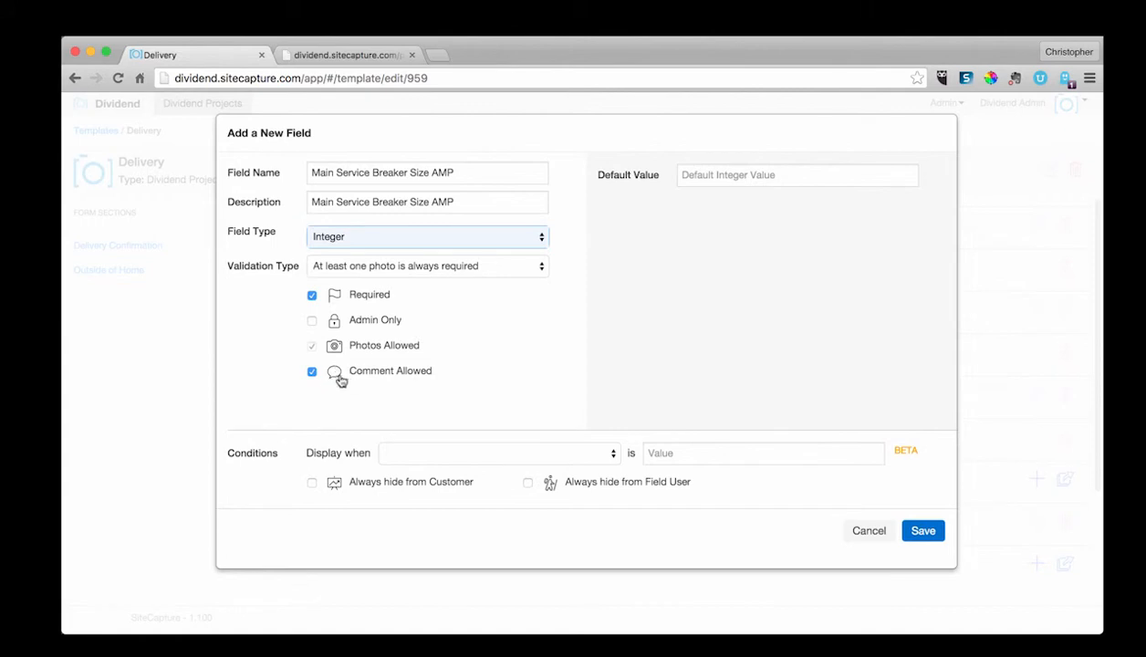
pyautogui.click(402, 241)
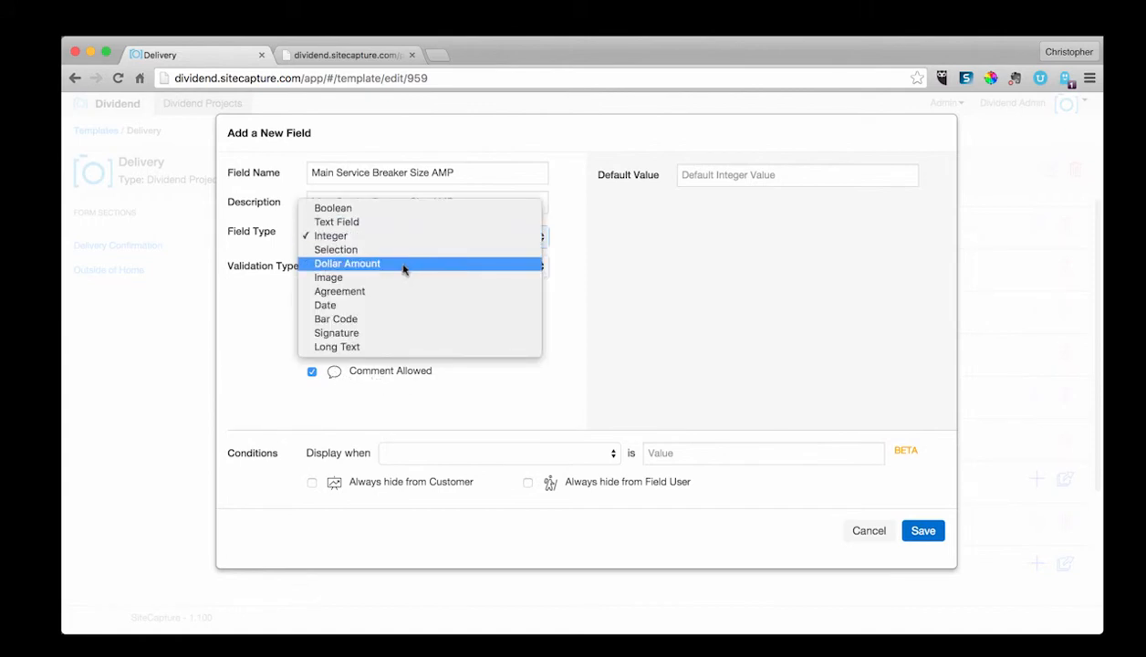
pyautogui.click(399, 278)
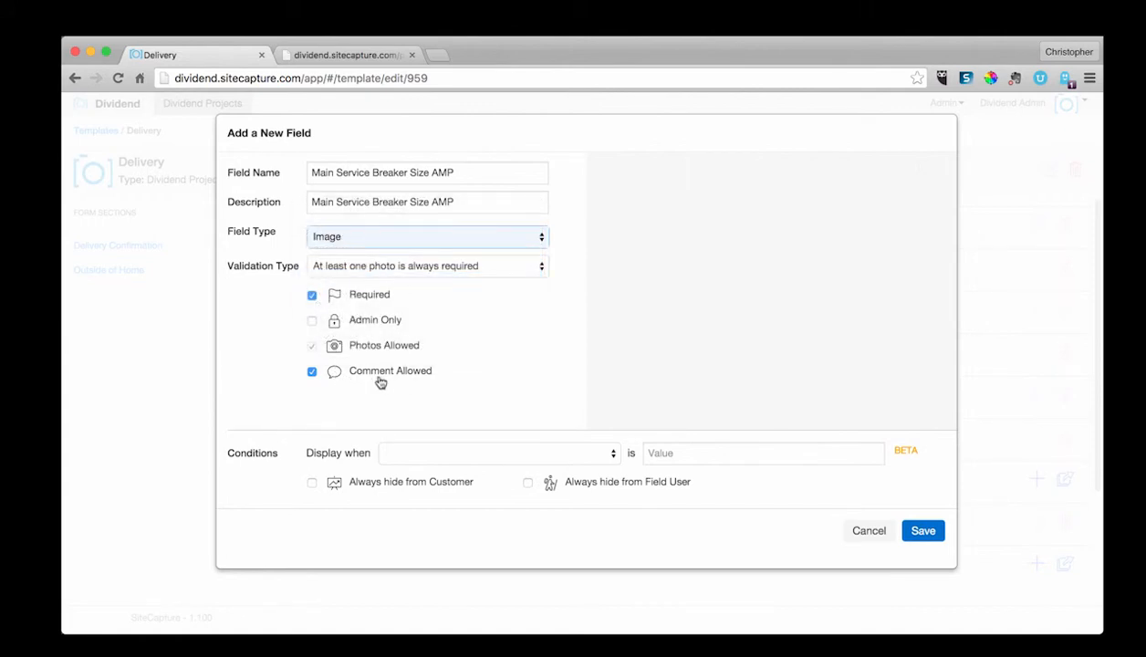
pyautogui.click(407, 239)
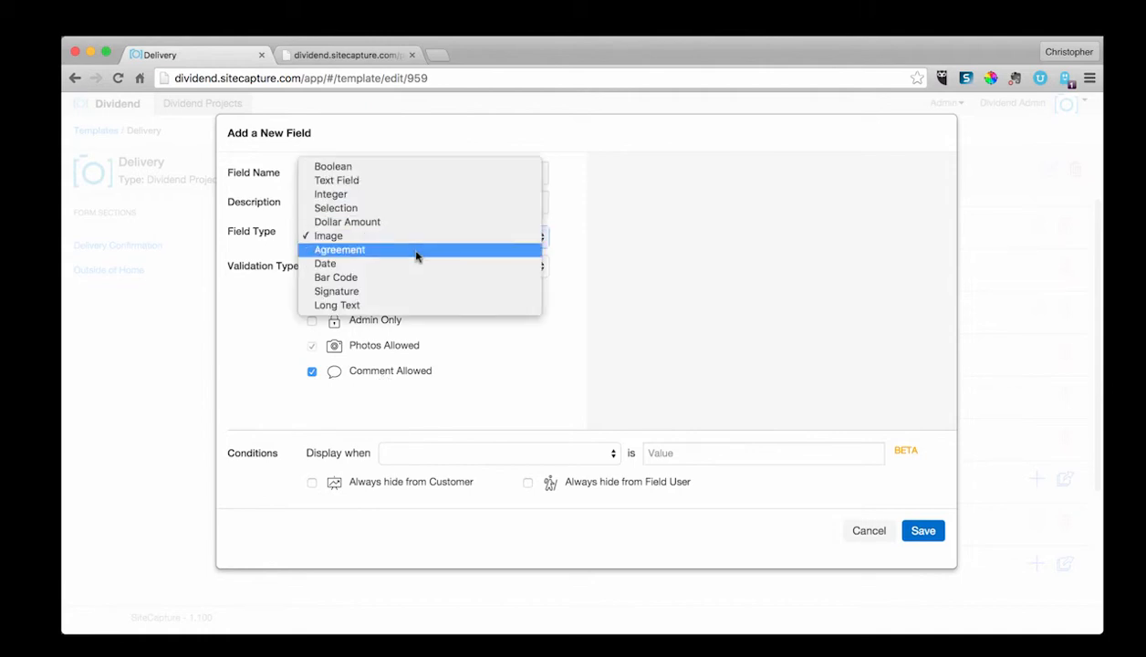
pyautogui.click(413, 265)
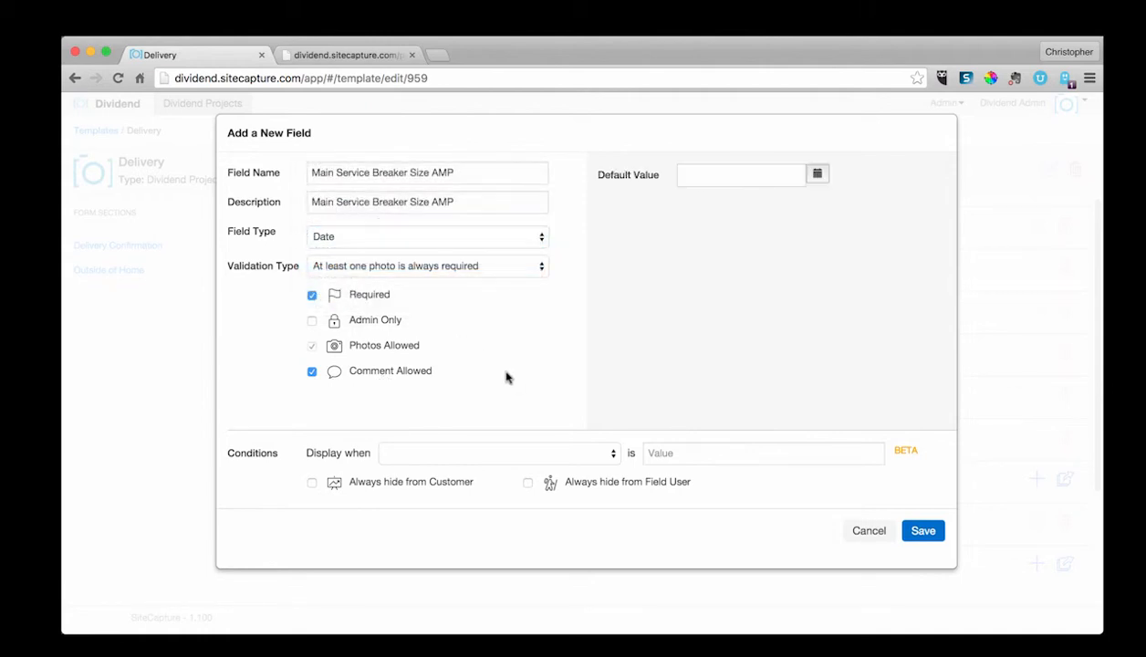
# Step: Save the new Main Service Breaker Size AMP field
pyautogui.click(541, 454)
pyautogui.click(539, 455)
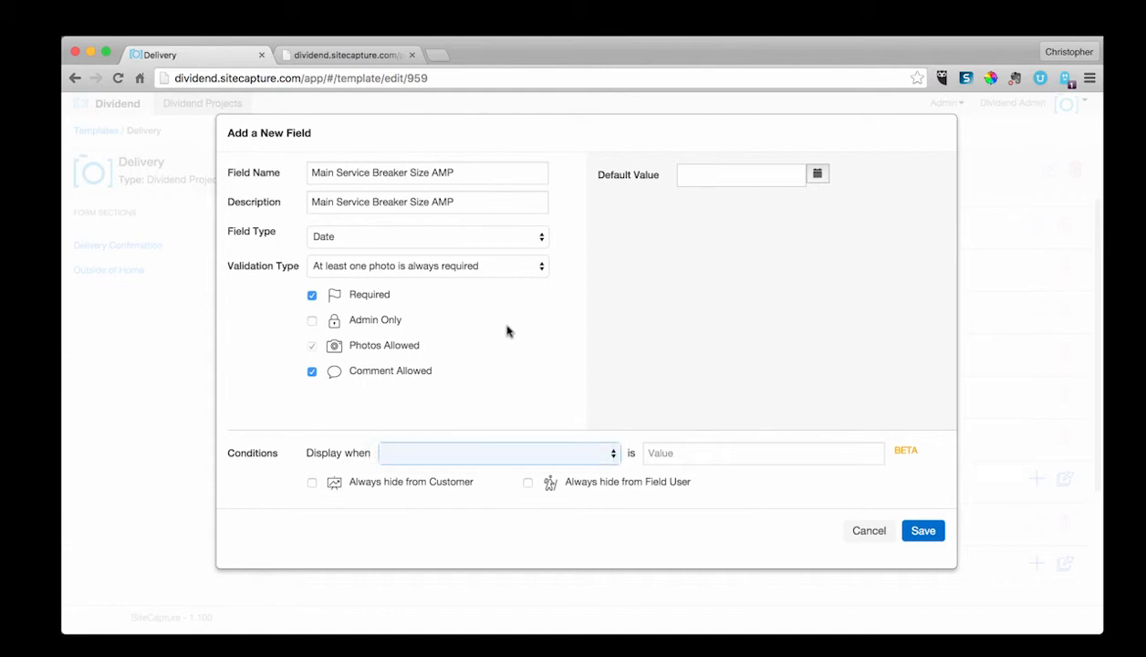
pyautogui.click(547, 453)
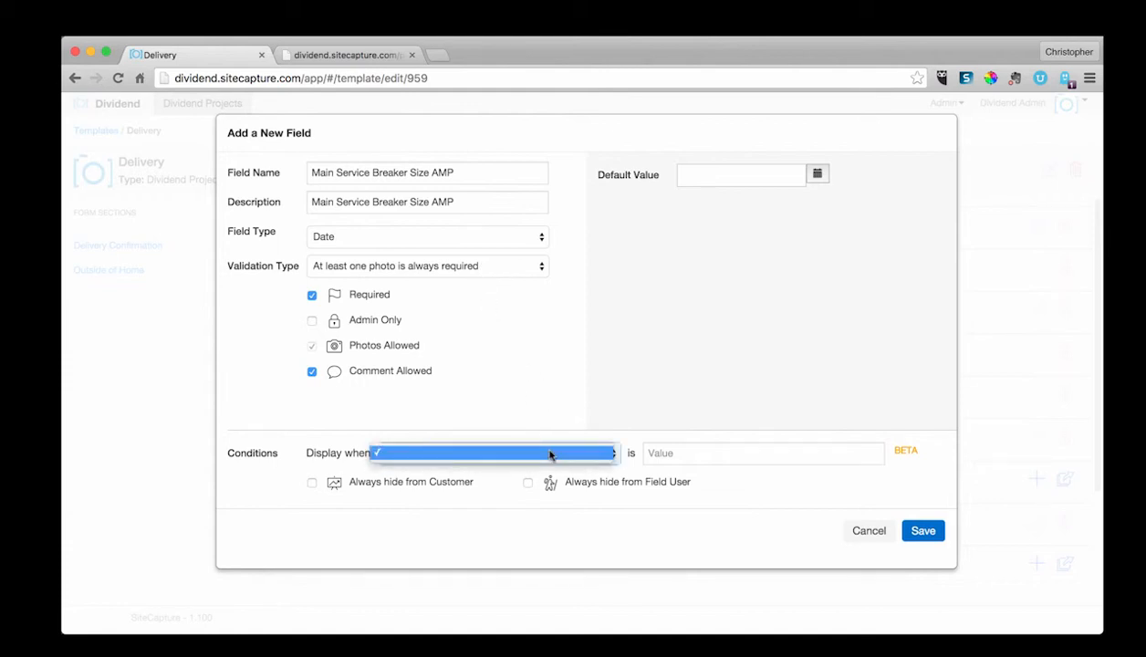
pyautogui.click(549, 453)
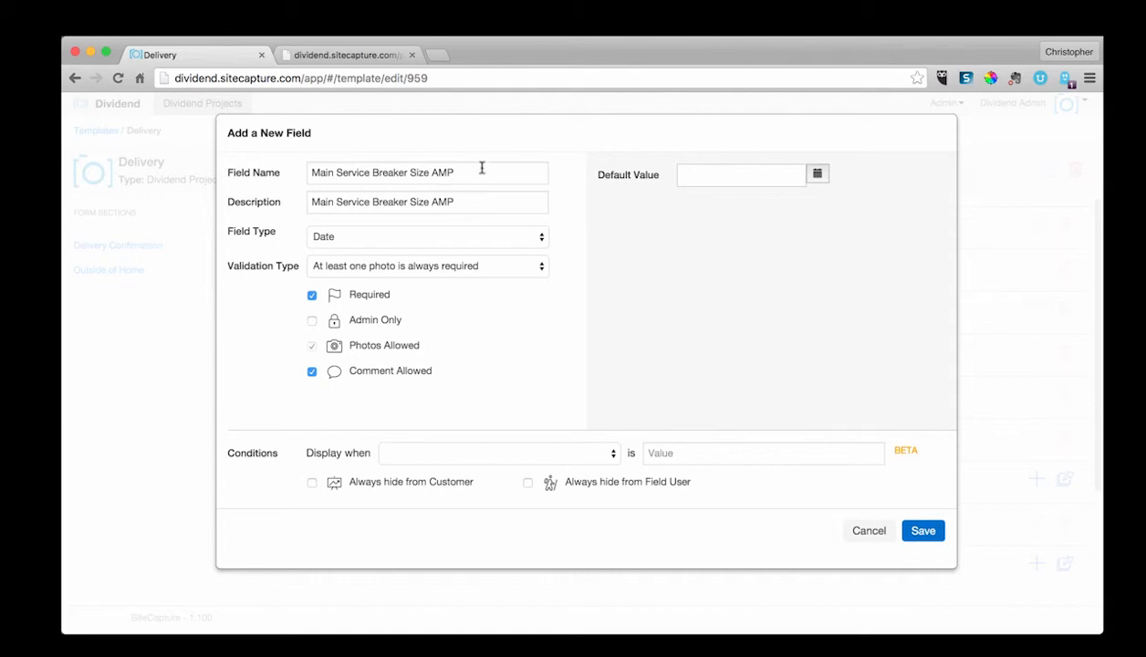
pyautogui.click(518, 456)
pyautogui.click(504, 427)
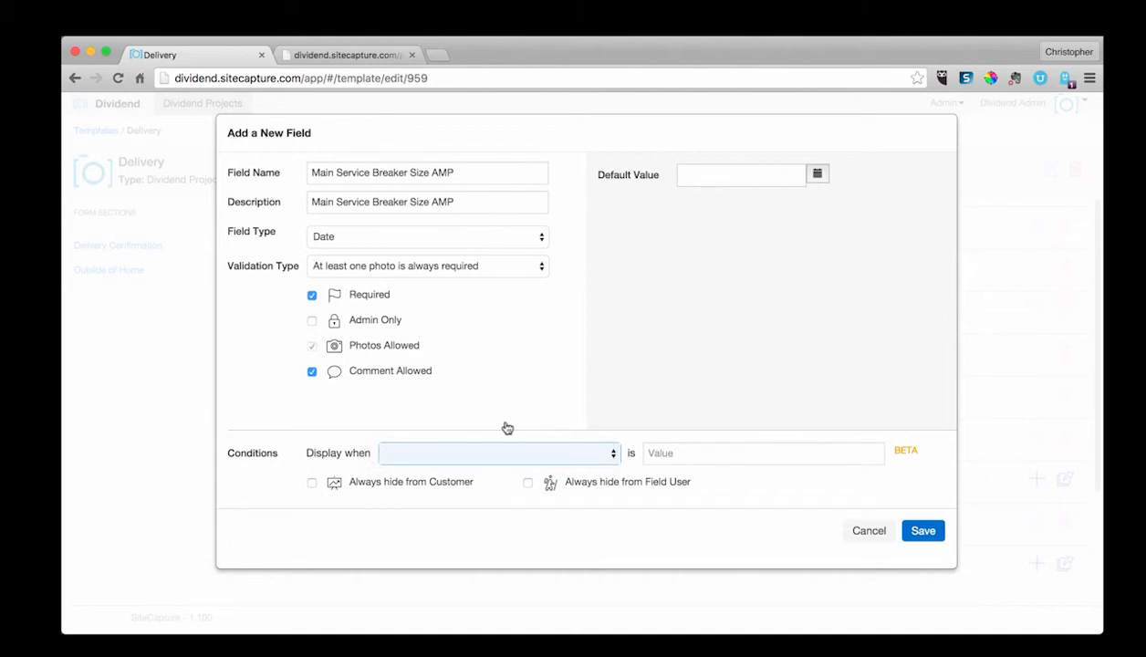
pyautogui.click(917, 528)
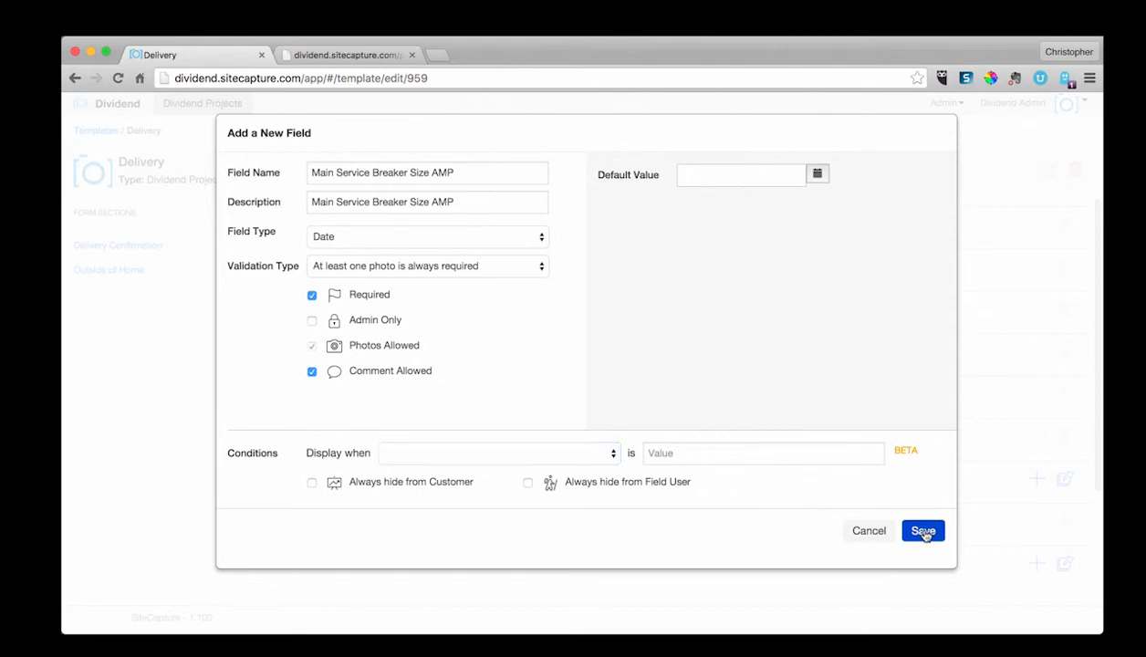
pyautogui.scroll(-5, 698, 465)
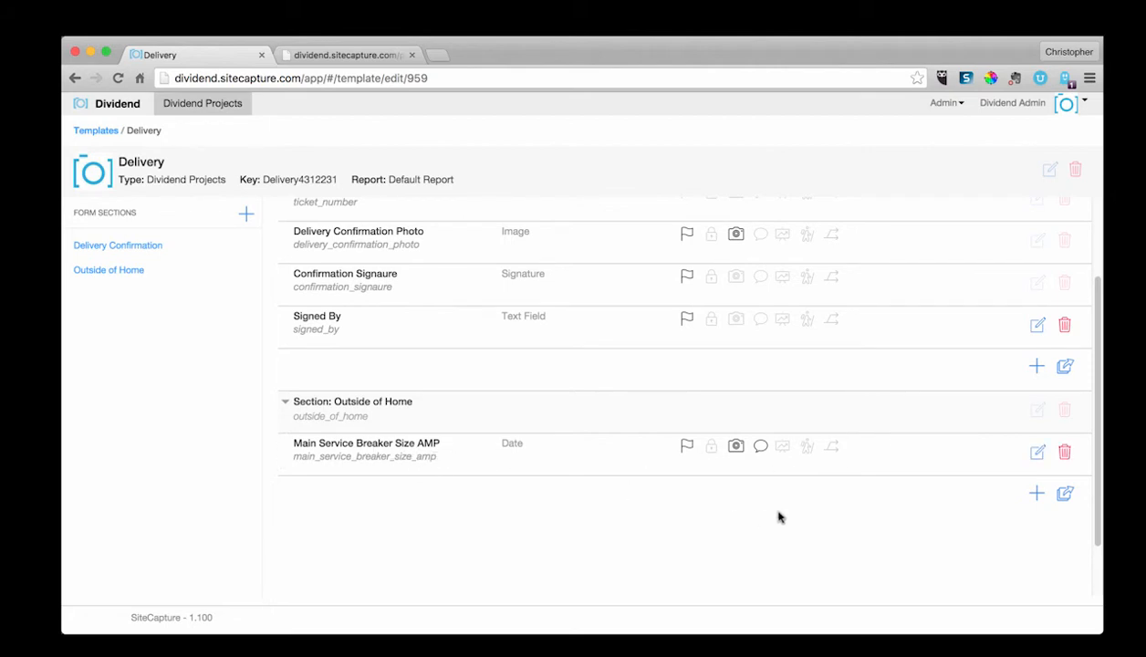
# Step: Copy the Ticket Number field from Delivery Confirmation into the Outside of Home section three times
pyautogui.click(1064, 494)
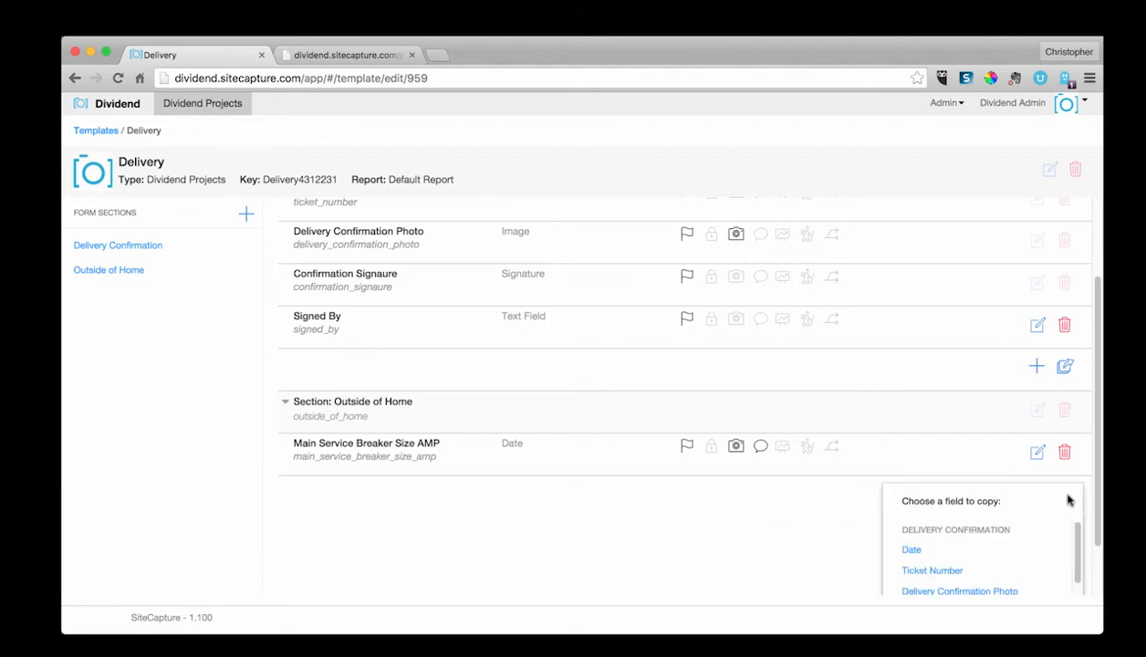
pyautogui.click(955, 572)
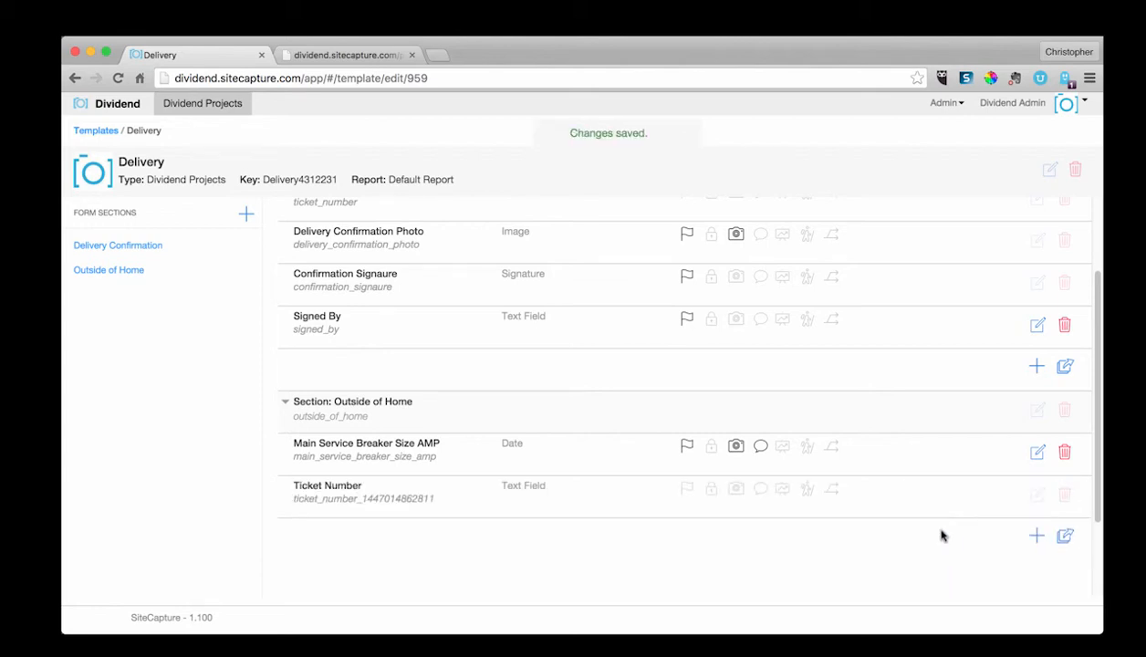
pyautogui.scroll(-2, 941, 571)
pyautogui.click(1064, 476)
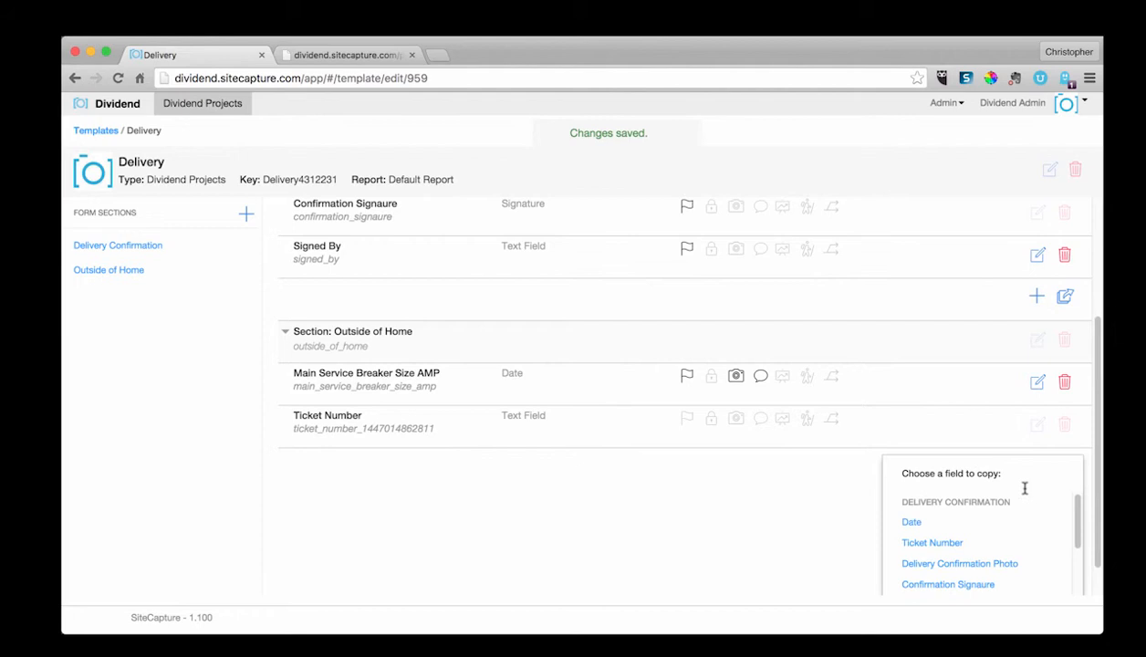
pyautogui.click(920, 542)
pyautogui.click(1065, 507)
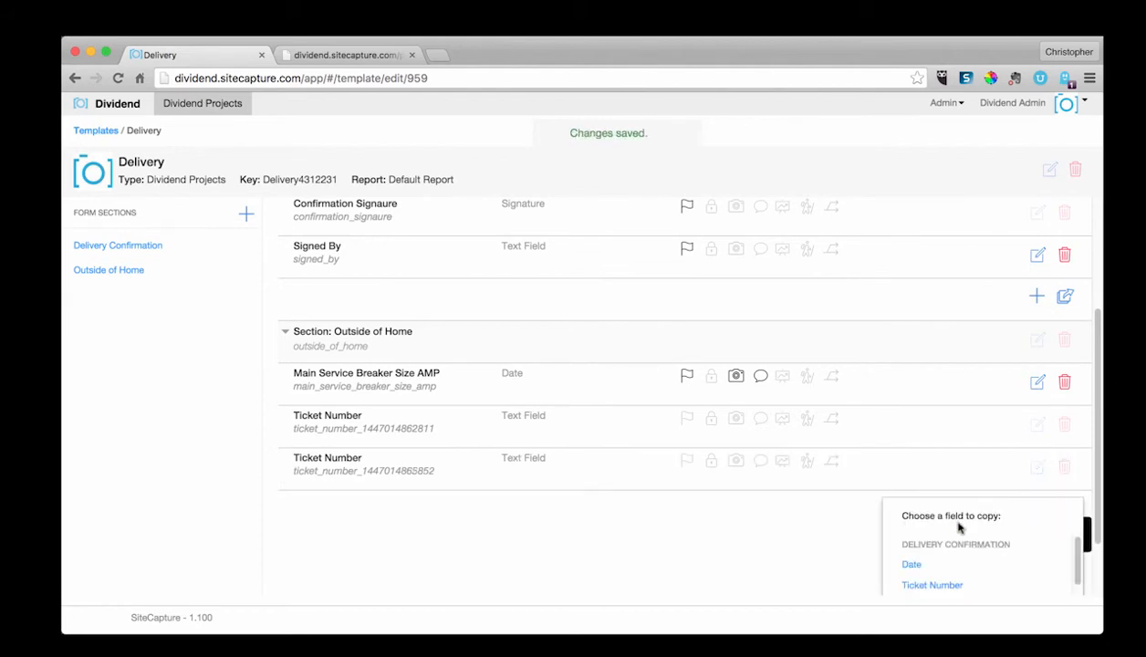
pyautogui.click(940, 585)
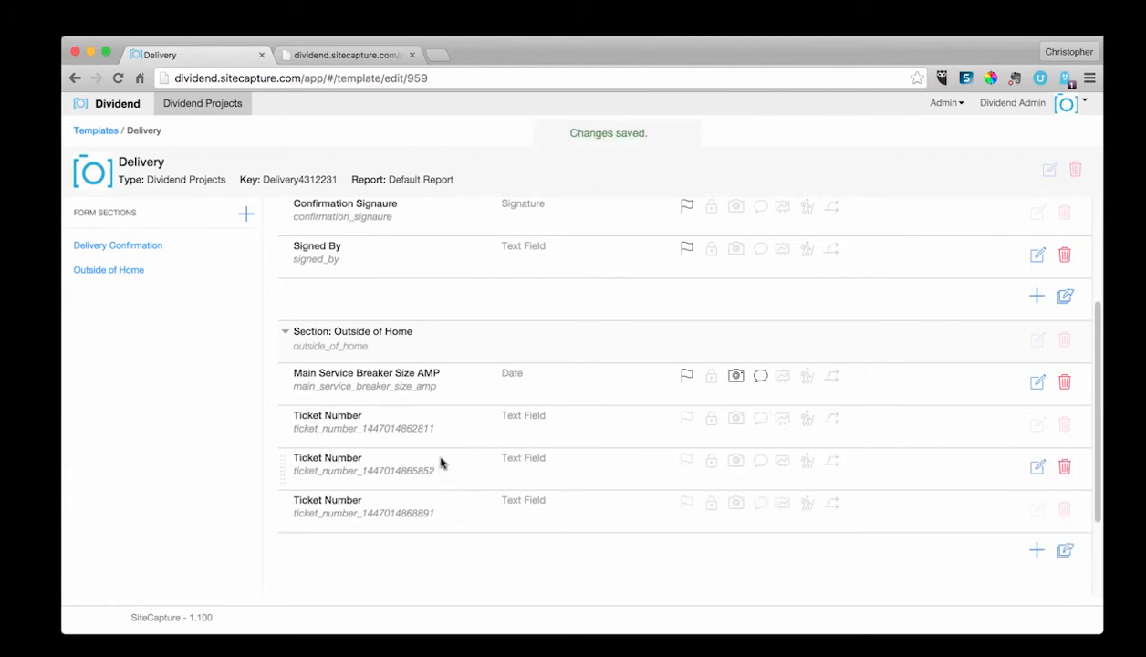
# Step: Rename the second copied Ticket Number field in Outside of Home to Ticket Numbers and save it
pyautogui.click(1038, 469)
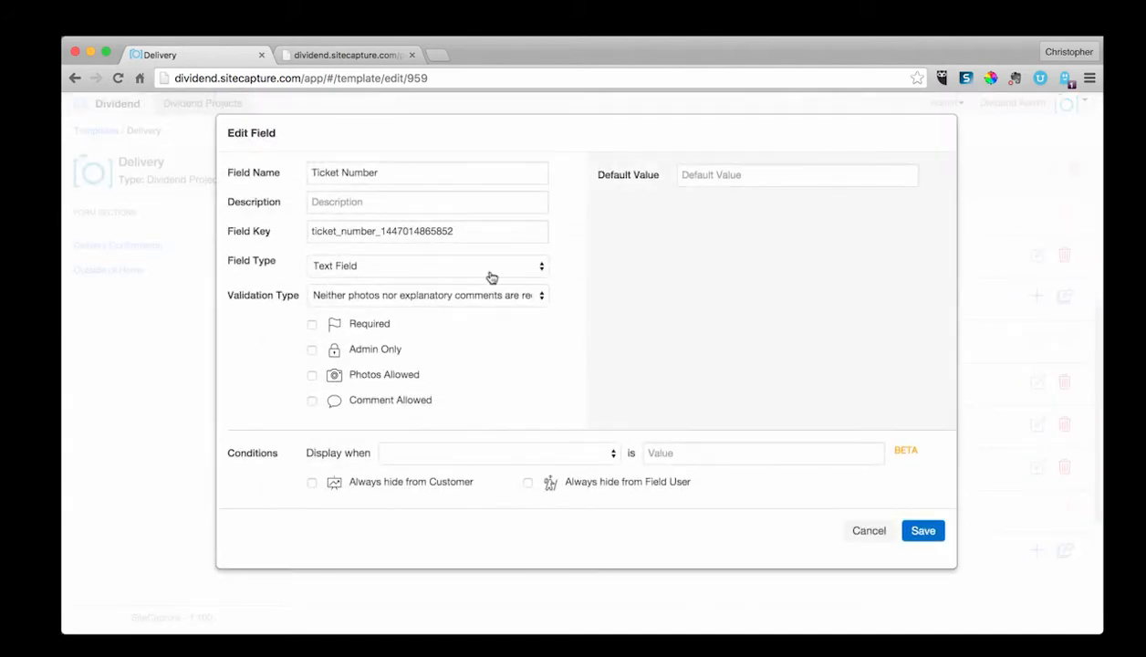
pyautogui.click(394, 181)
pyautogui.click(389, 202)
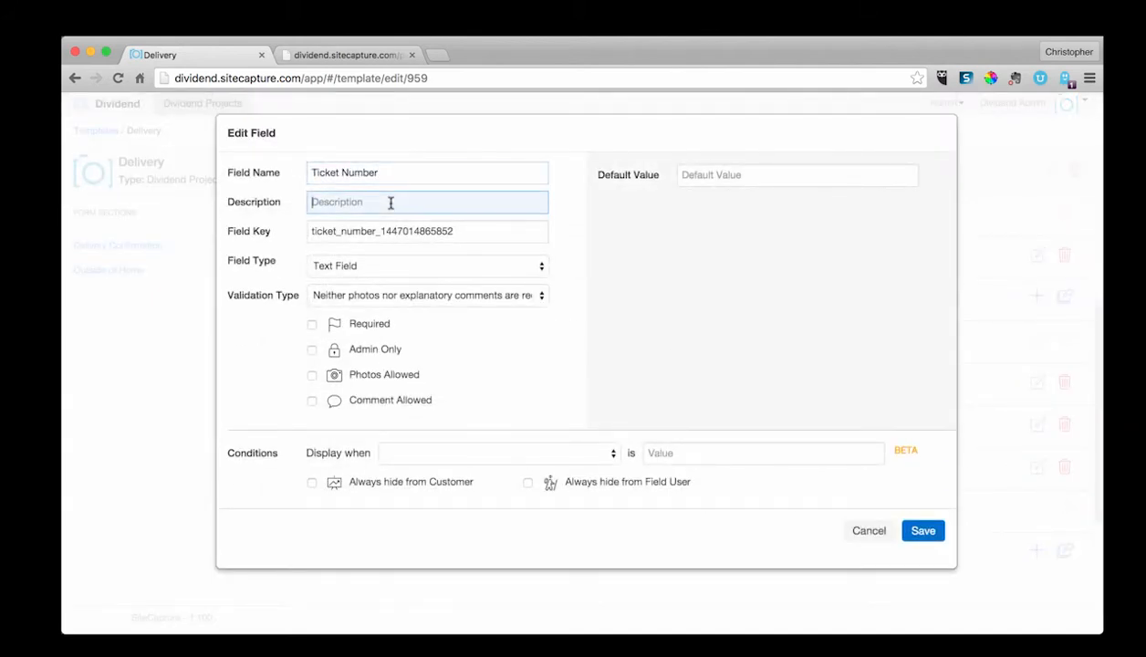
pyautogui.click(392, 173)
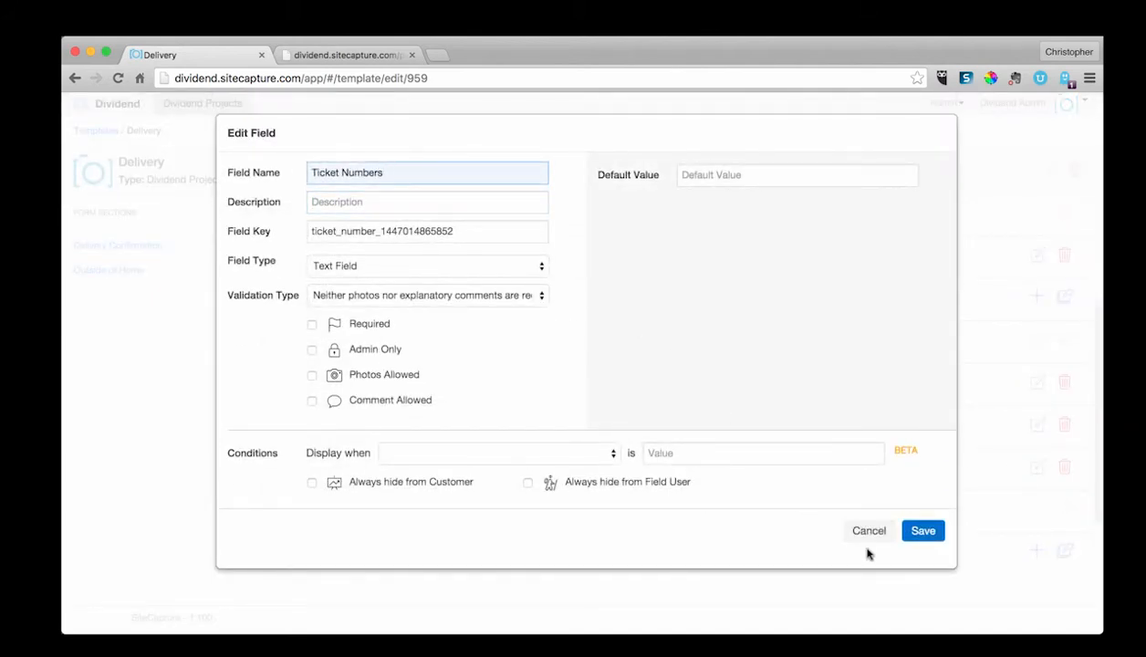
pyautogui.click(921, 530)
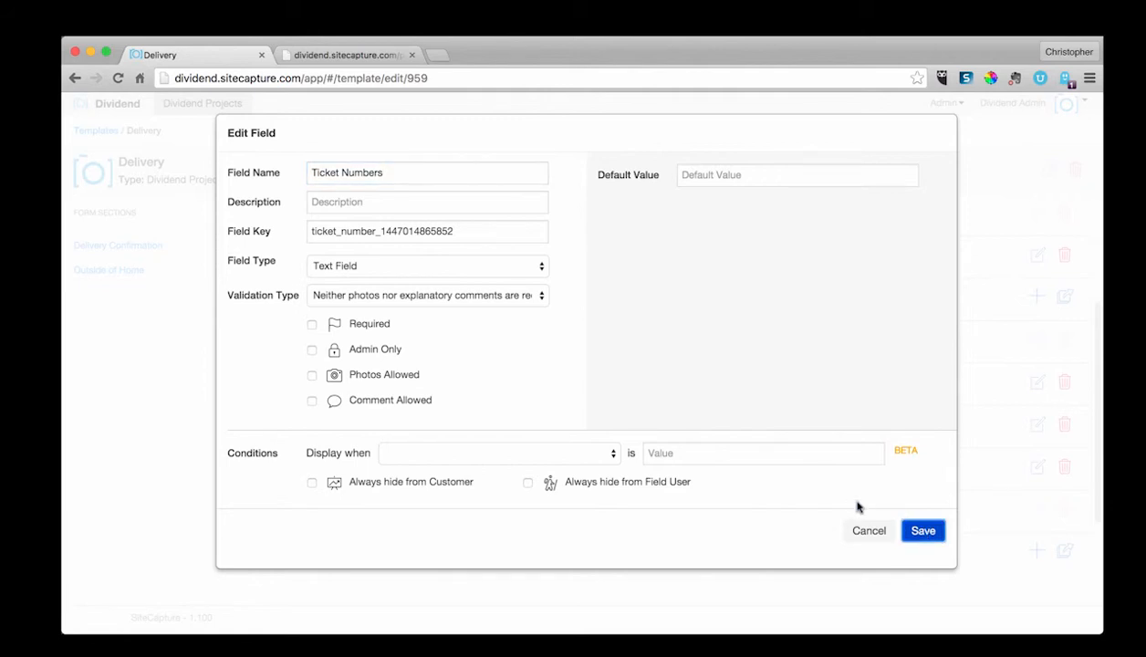
# Step: Open the Dividend Projects list and browse the template choices for a new project
pyautogui.scroll(3, 808, 441)
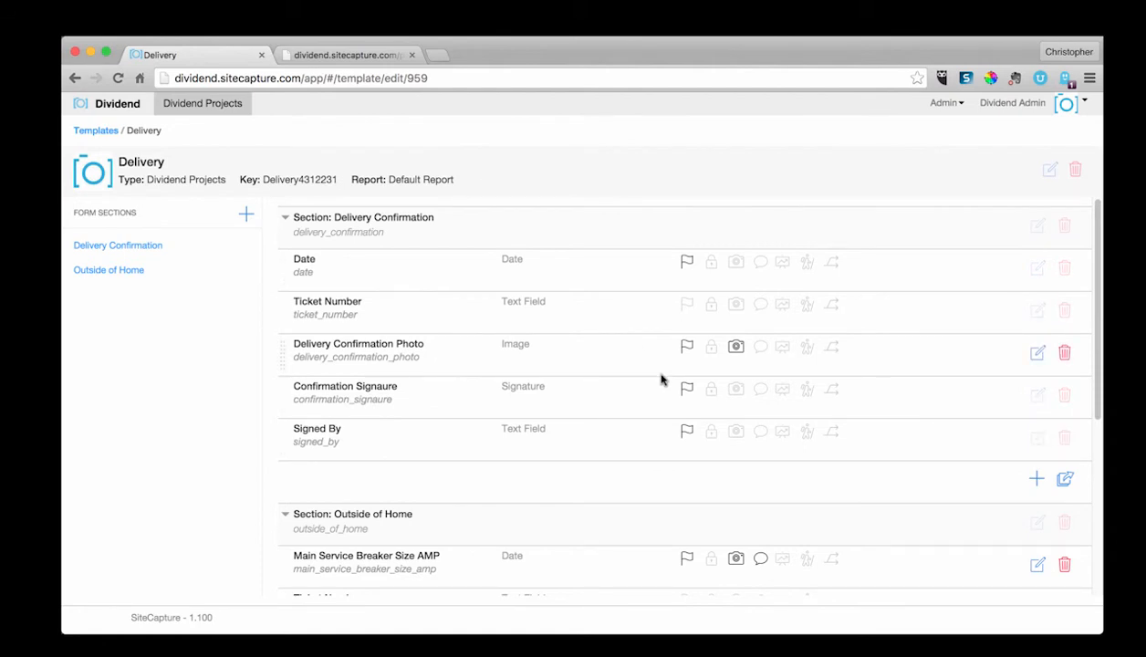
pyautogui.click(122, 104)
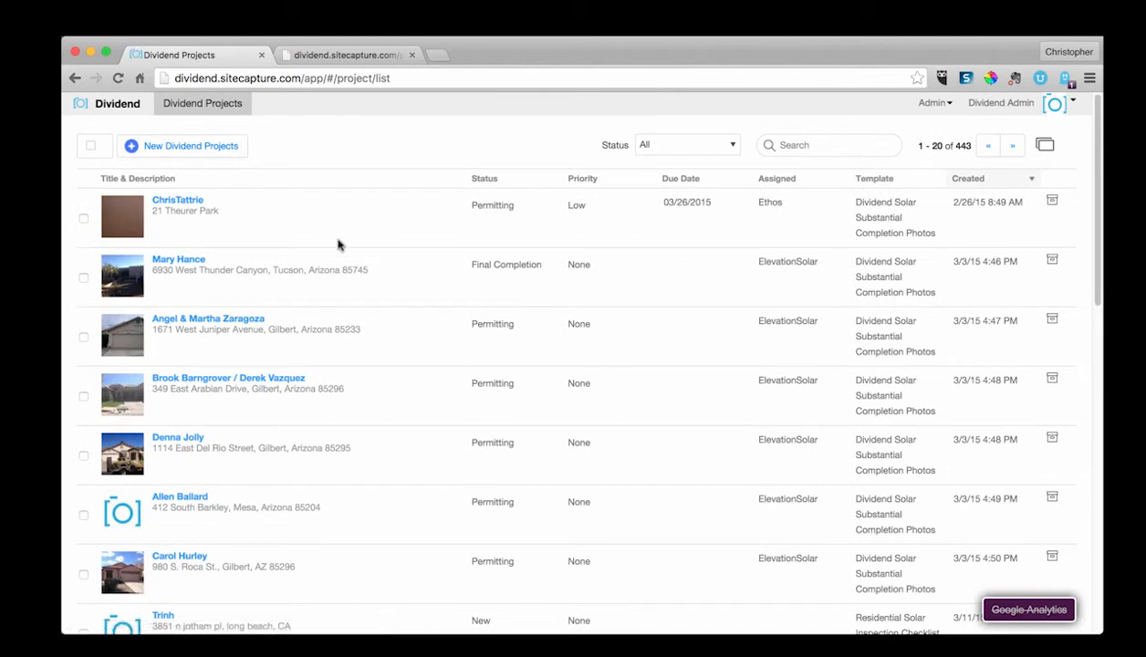
pyautogui.click(210, 150)
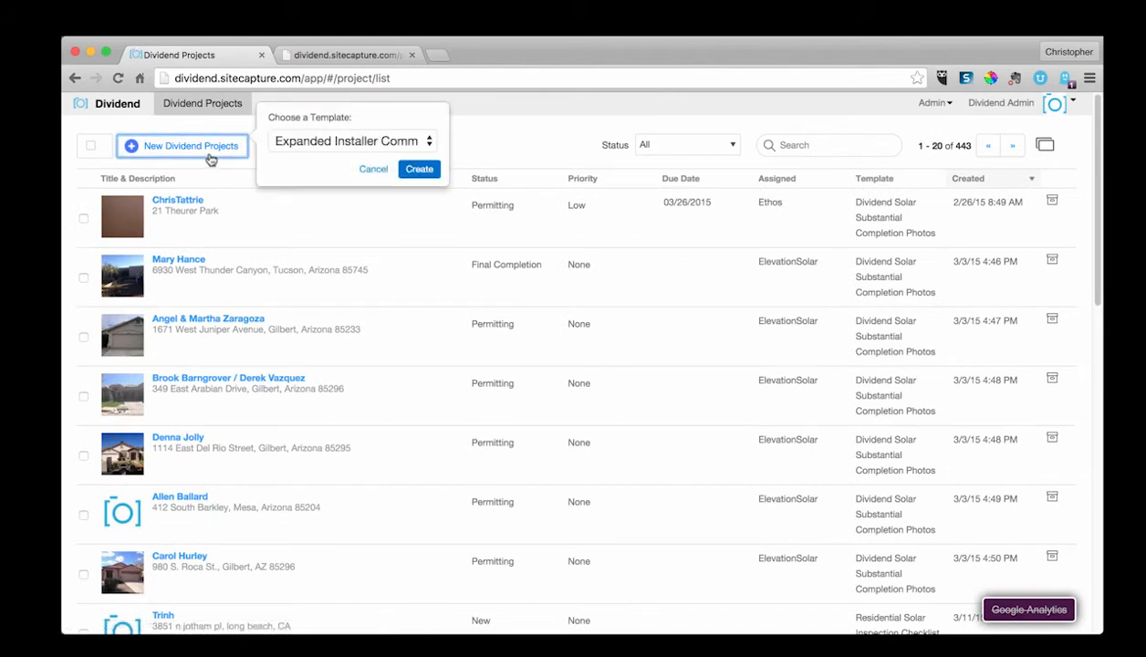
pyautogui.click(214, 176)
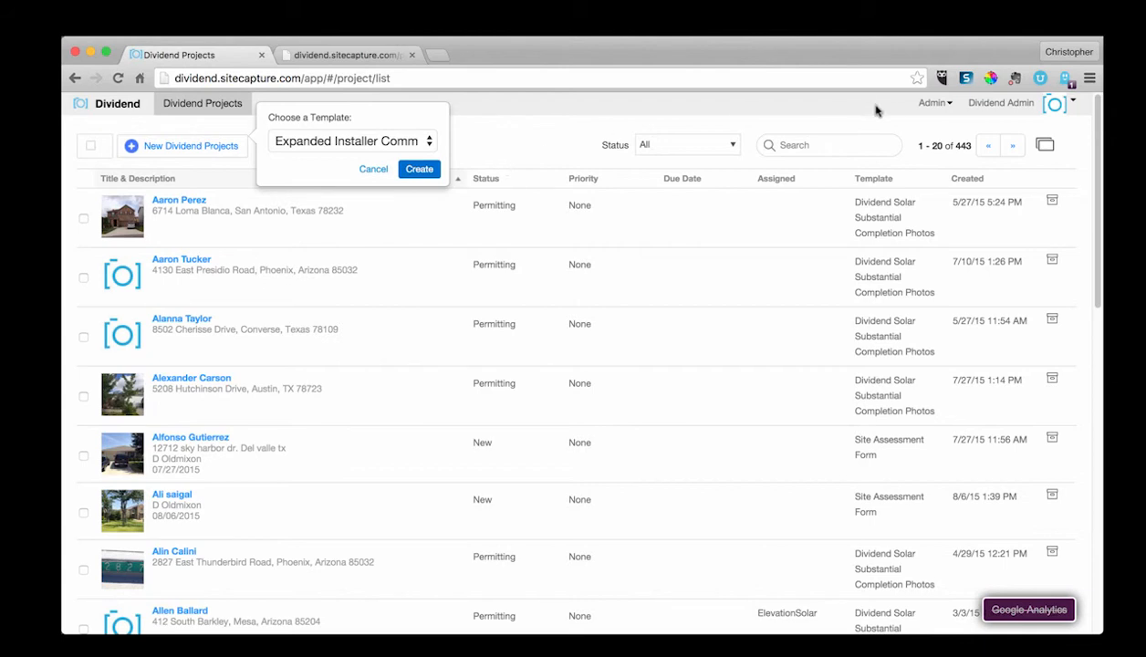
# Step: Open the Residential Solar Inspection Checklist template's settings from the Templates list and mark it Enabled
pyautogui.click(929, 104)
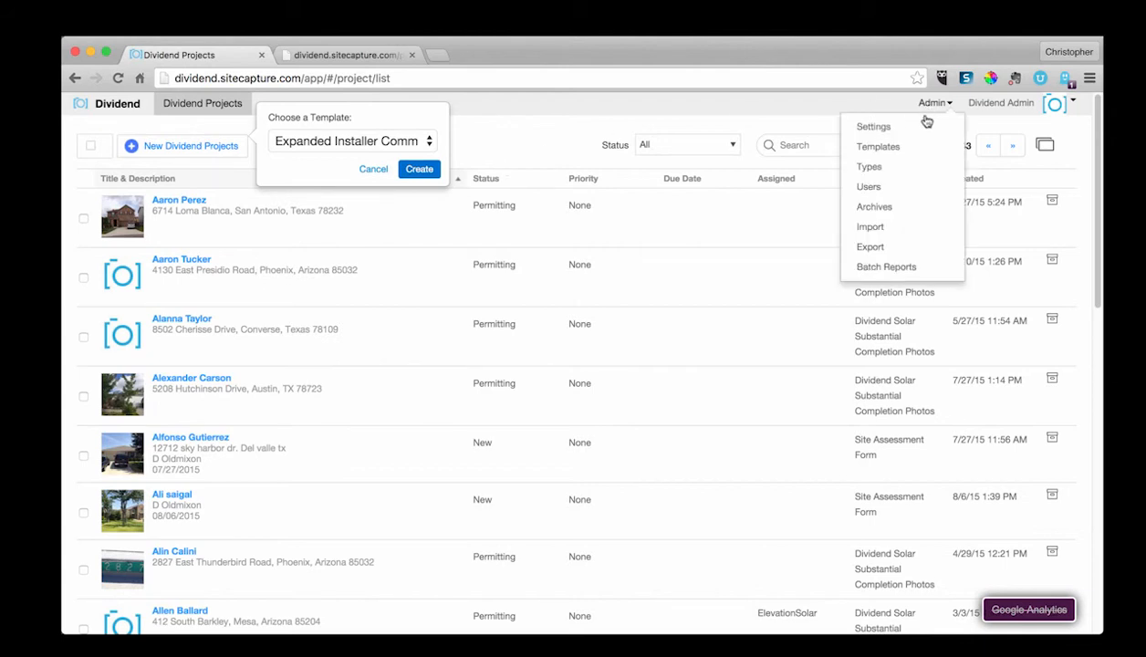
pyautogui.click(890, 148)
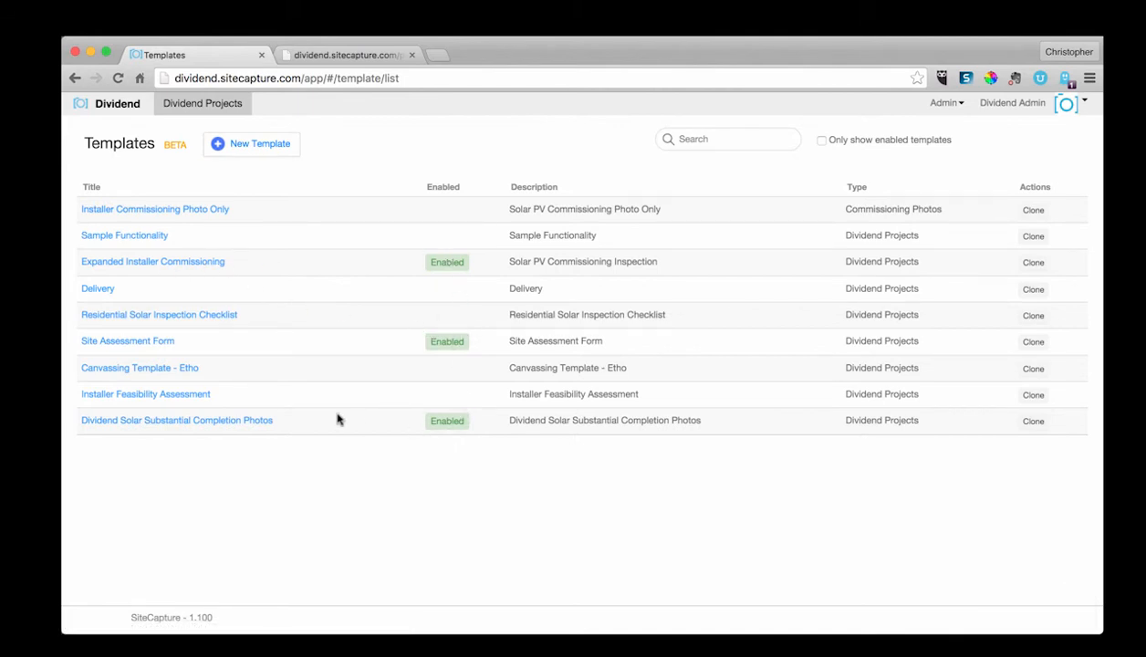
pyautogui.click(171, 320)
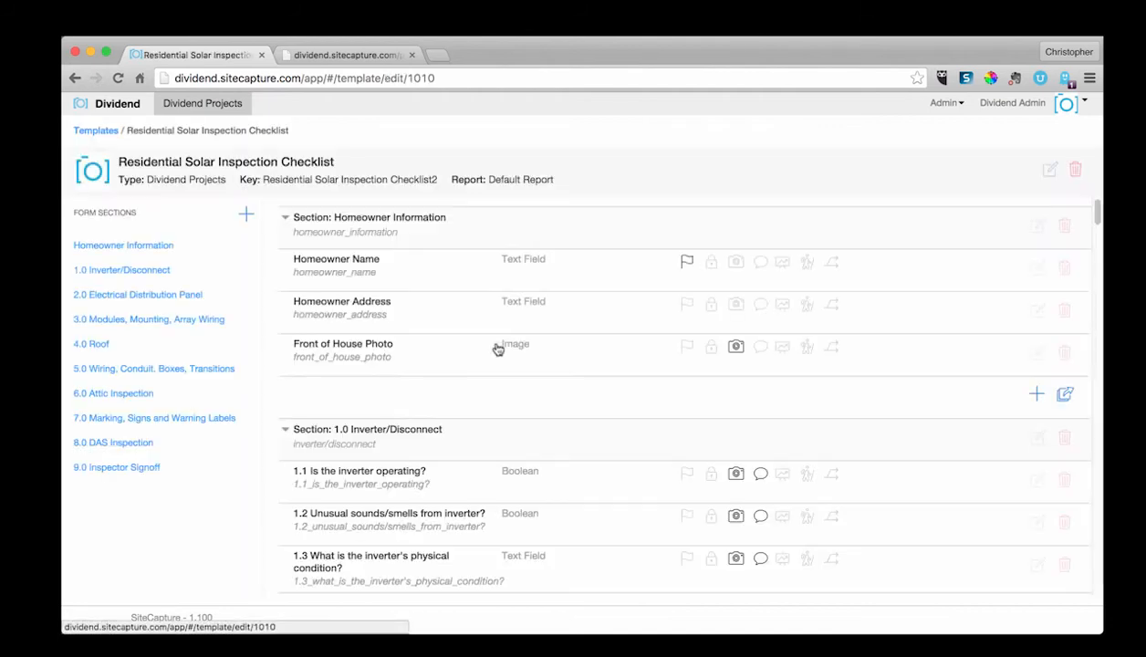
pyautogui.click(1047, 174)
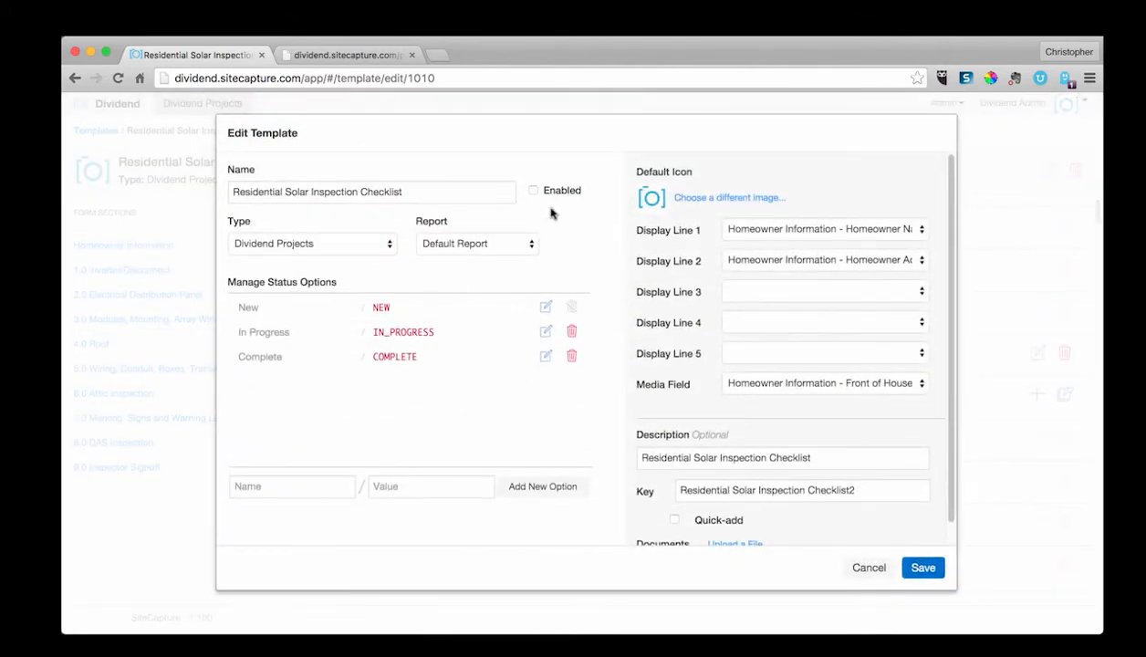
pyautogui.click(532, 193)
# Step: Set Display Line 3 to Homeowner Information - Homeowner Address
pyautogui.click(748, 294)
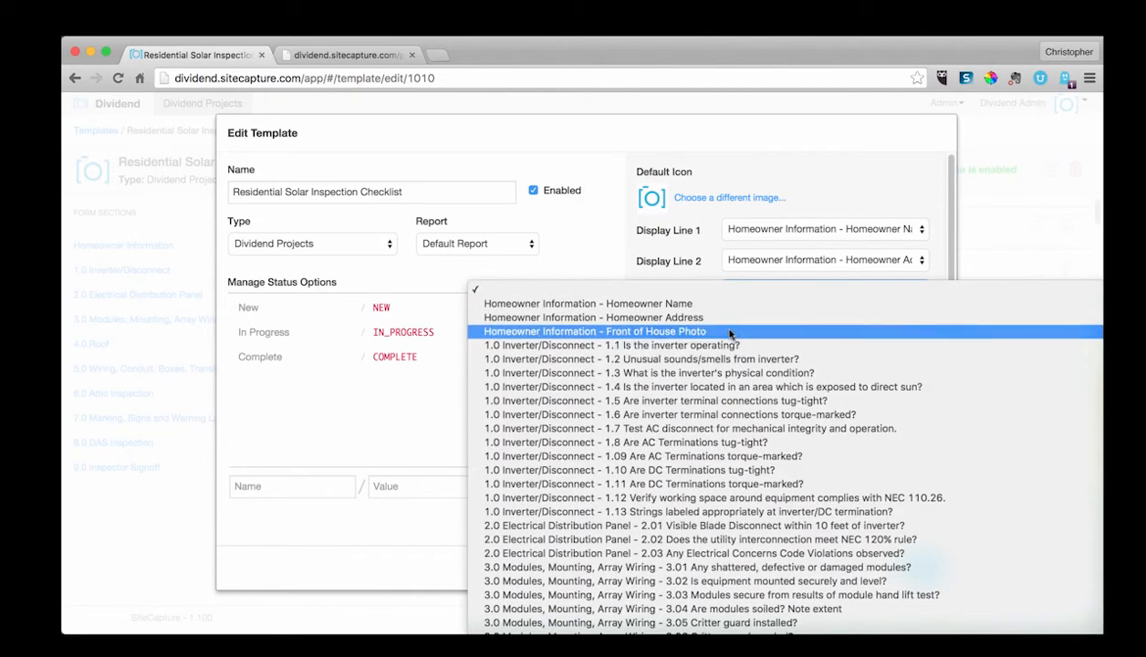
pyautogui.click(730, 319)
pyautogui.click(755, 294)
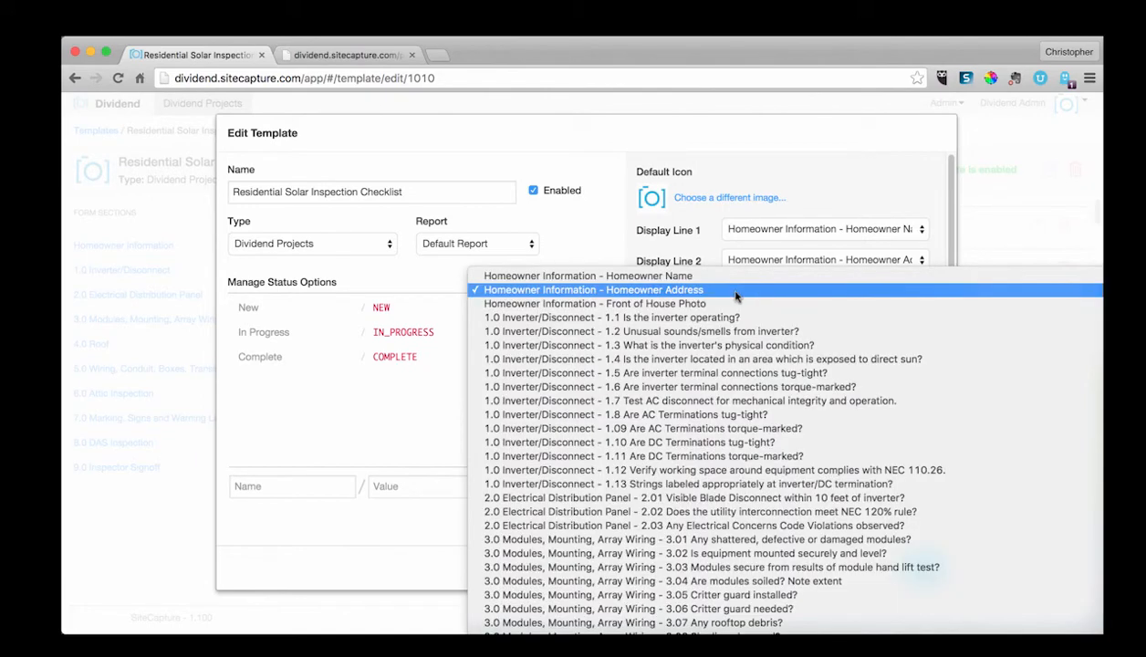
pyautogui.click(736, 290)
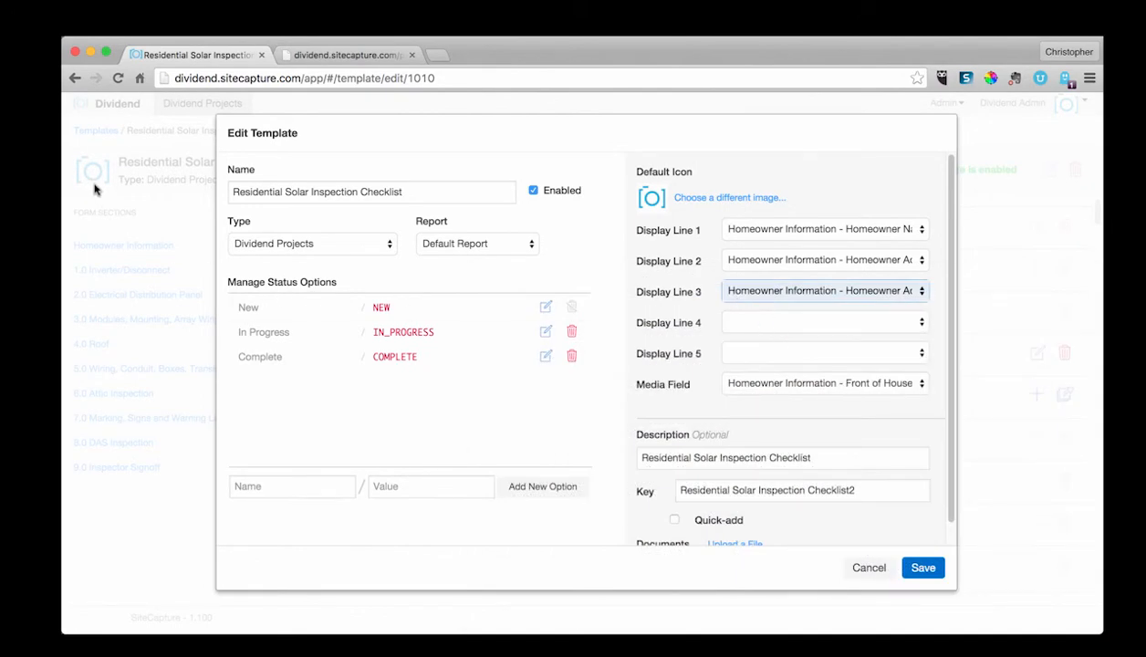
# Step: Choose Homeowner Information - Front of House Photo as the Media Field and save the template settings
pyautogui.click(826, 383)
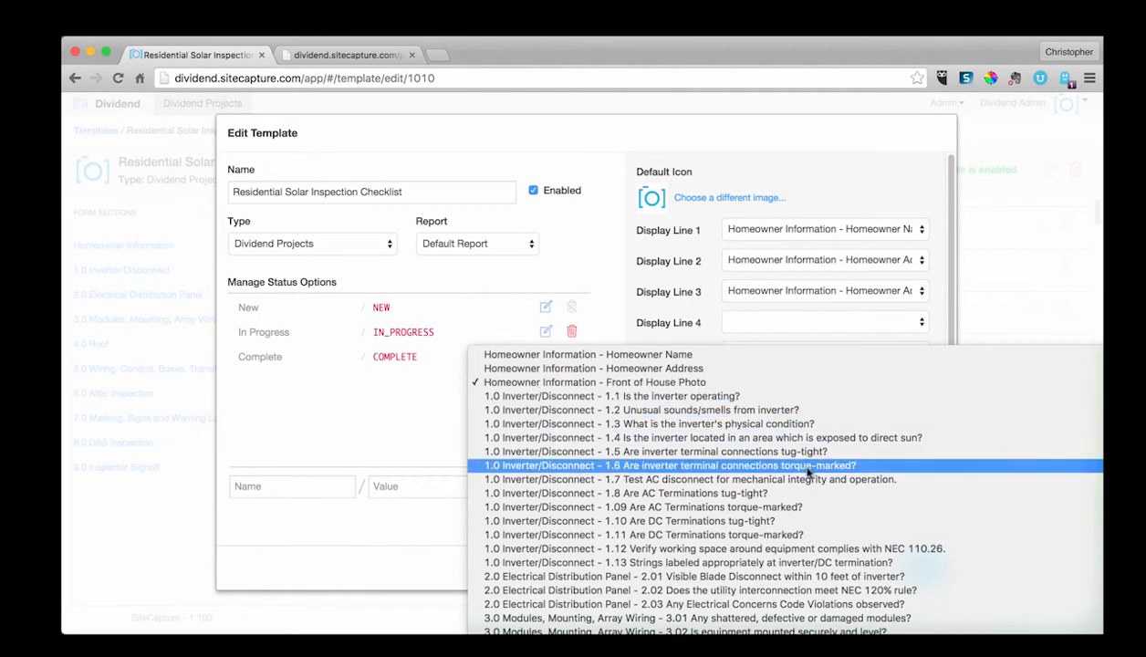
pyautogui.scroll(-5, 803, 512)
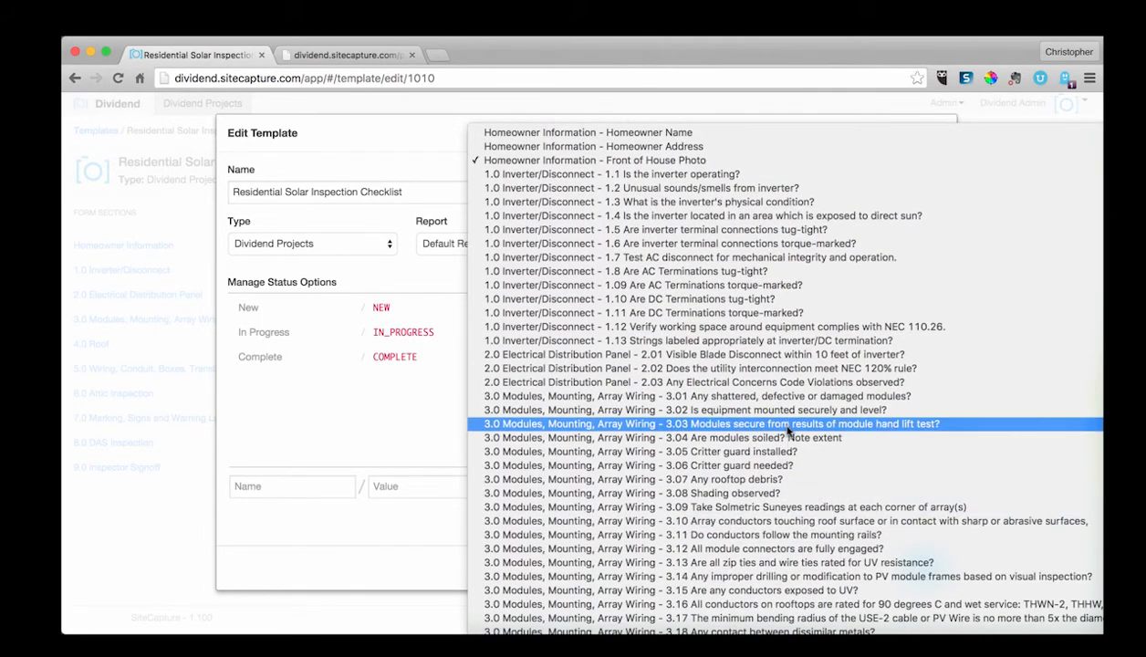
pyautogui.click(721, 163)
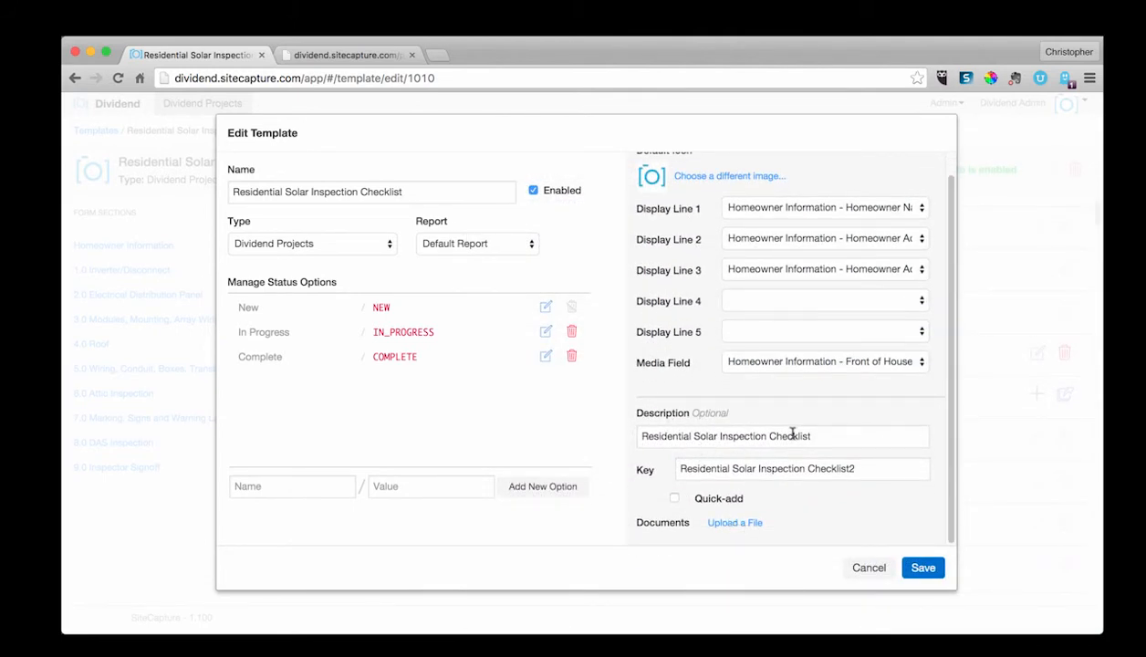
pyautogui.click(861, 472)
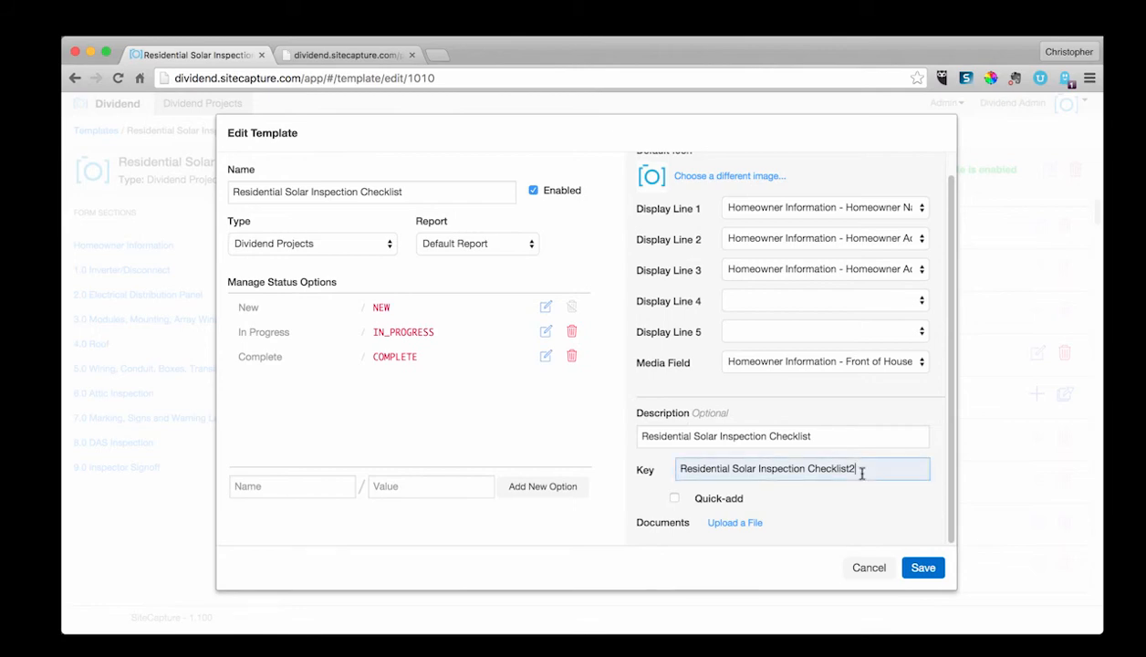
pyautogui.click(911, 568)
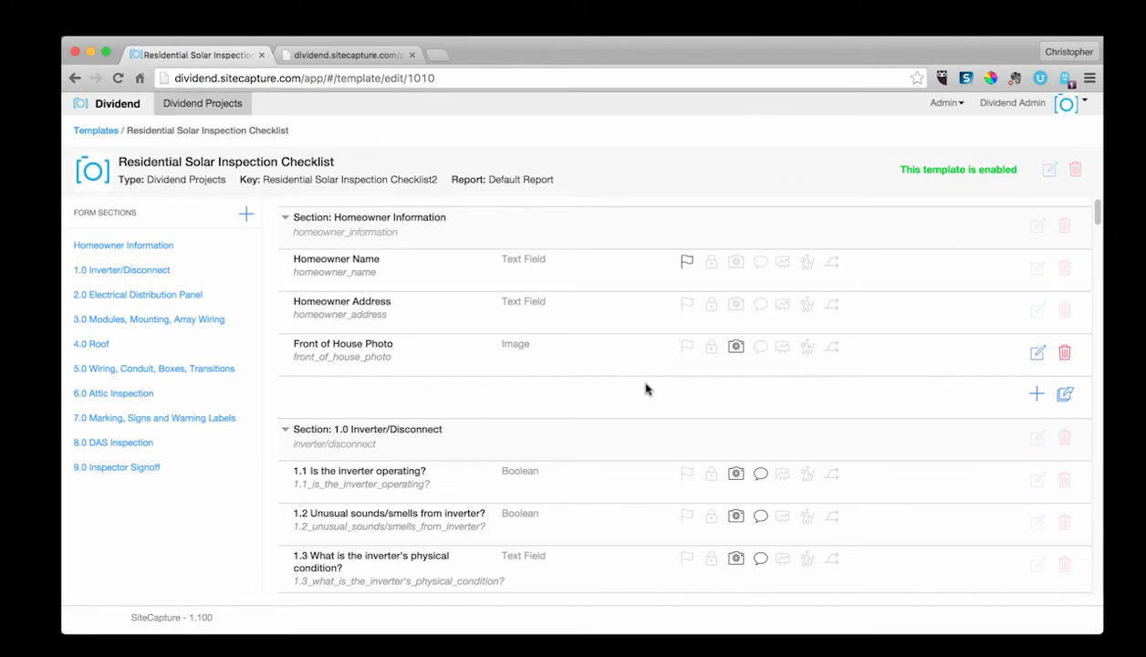
# Step: Resave the template settings with Enabled unchecked and return to the Dividend Projects list
pyautogui.click(1049, 170)
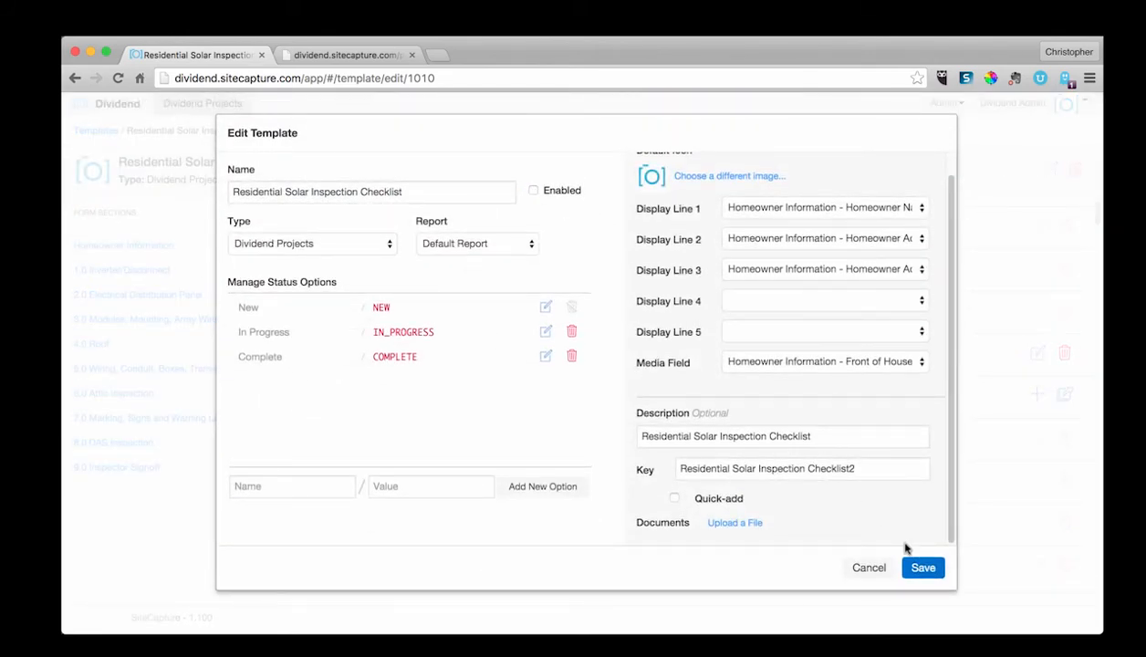
pyautogui.click(924, 571)
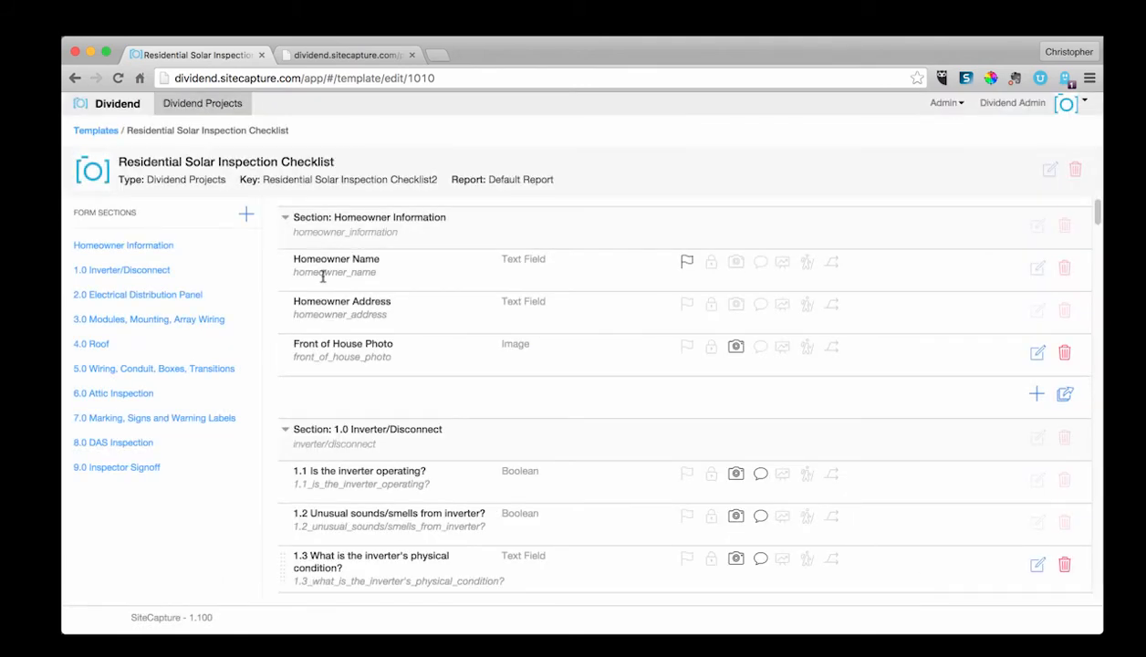
pyautogui.click(207, 108)
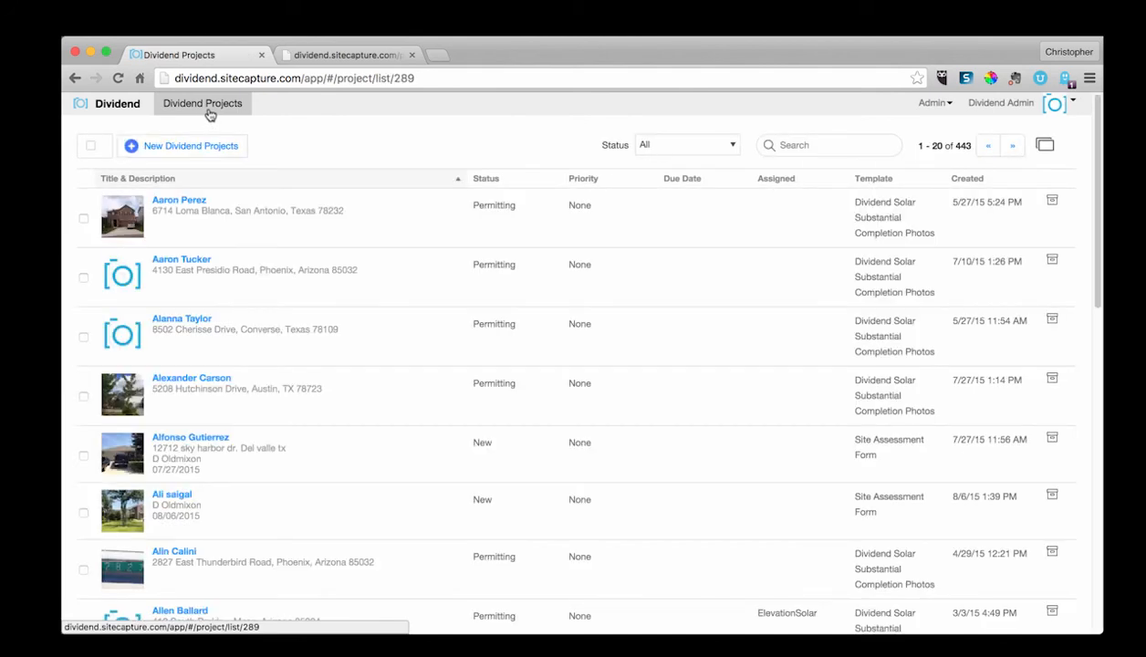